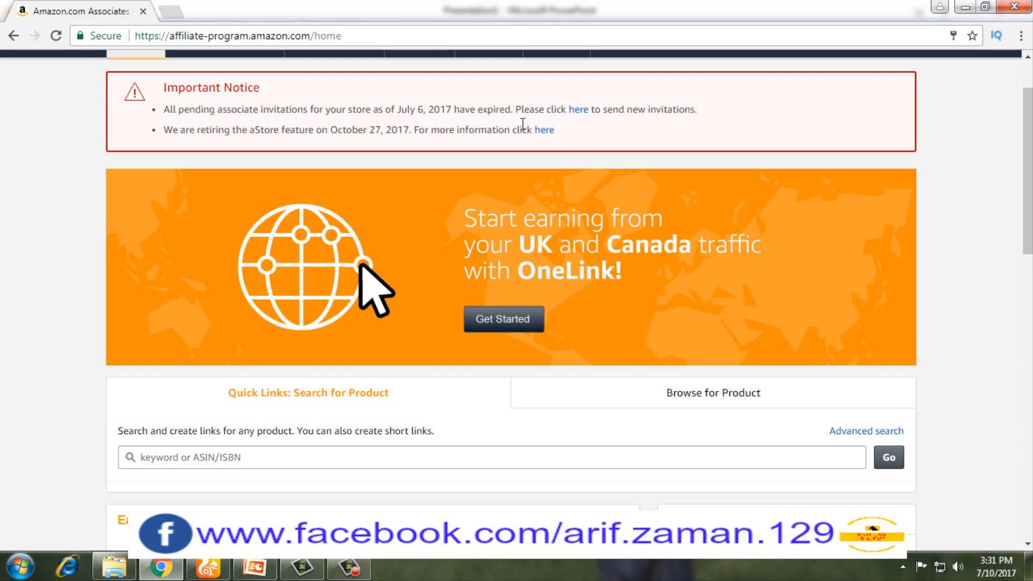
Step: Open the aStore Retirement Fact Sheet and review its timeline to full retirement on October 27, 2017
left_click(546, 130)
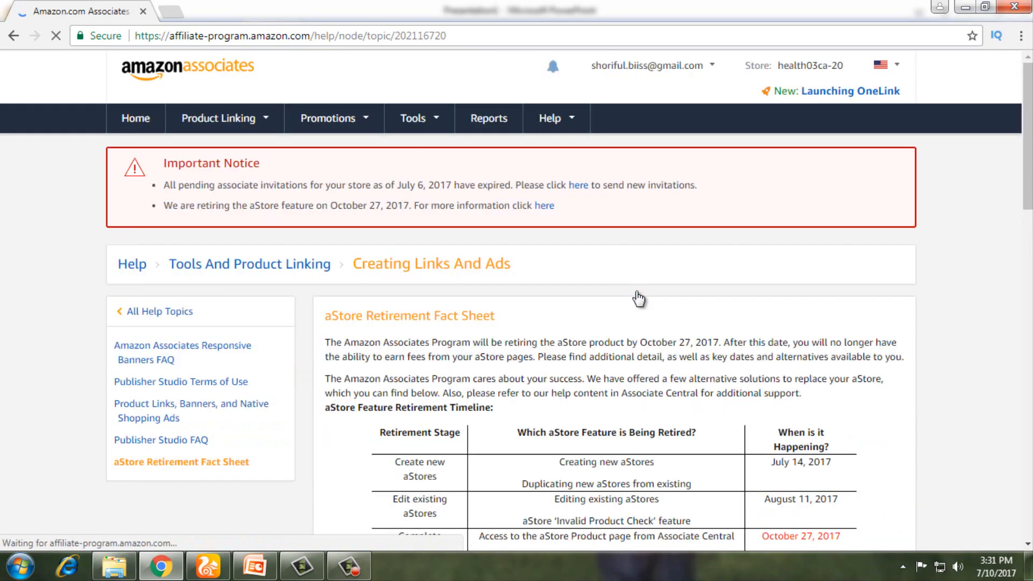
scroll(630, 312, "down", 4)
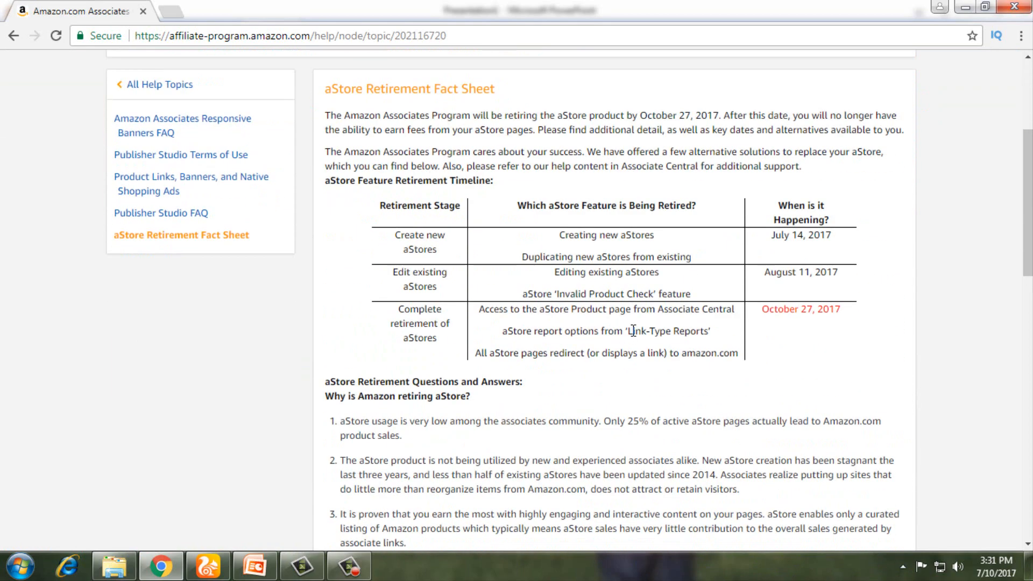
scroll(632, 329, "up", 4)
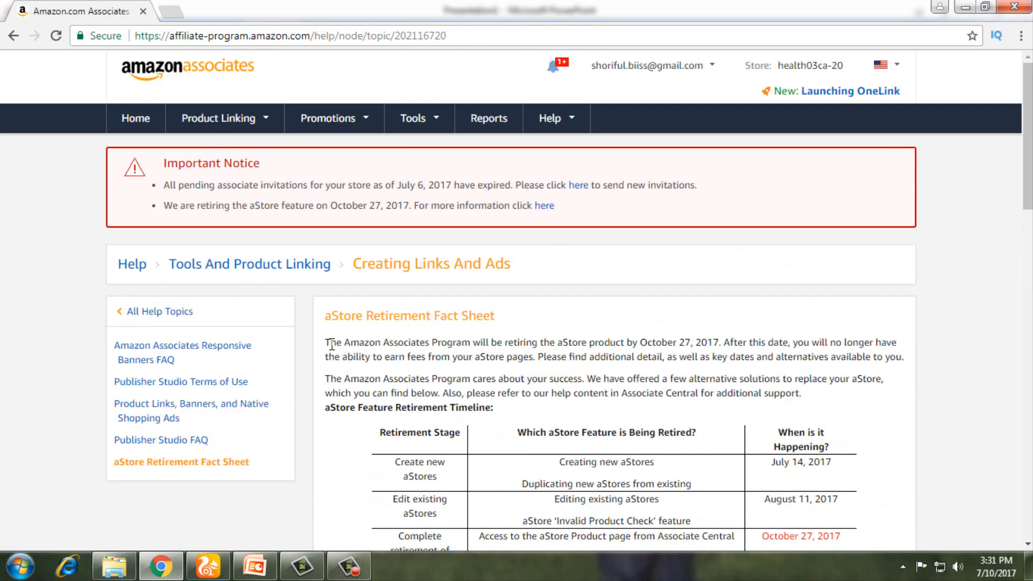
left_click_drag(328, 342, 751, 335)
scroll(751, 336, "up", 4)
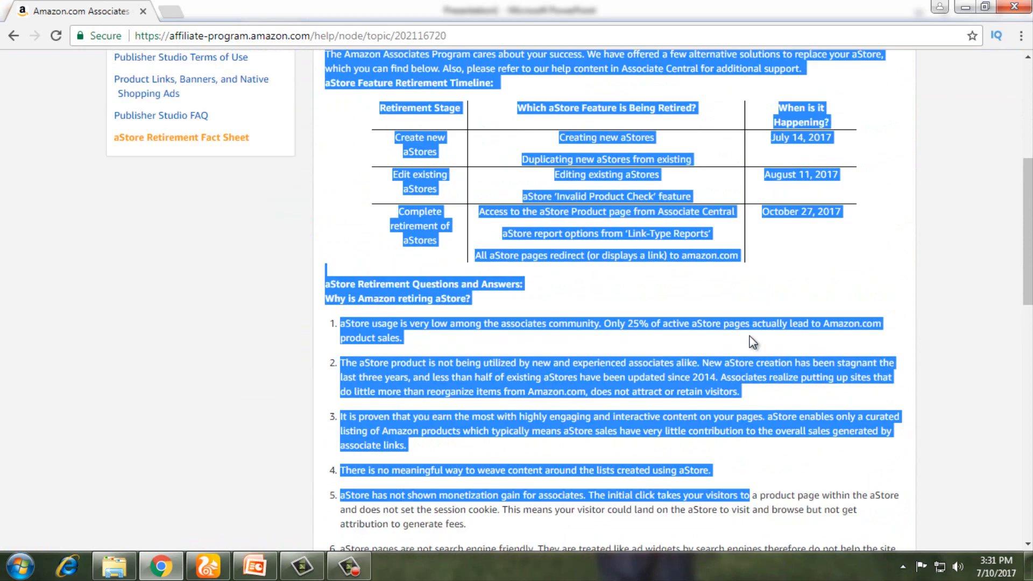
scroll(919, 352, "up", 2)
left_click(907, 354)
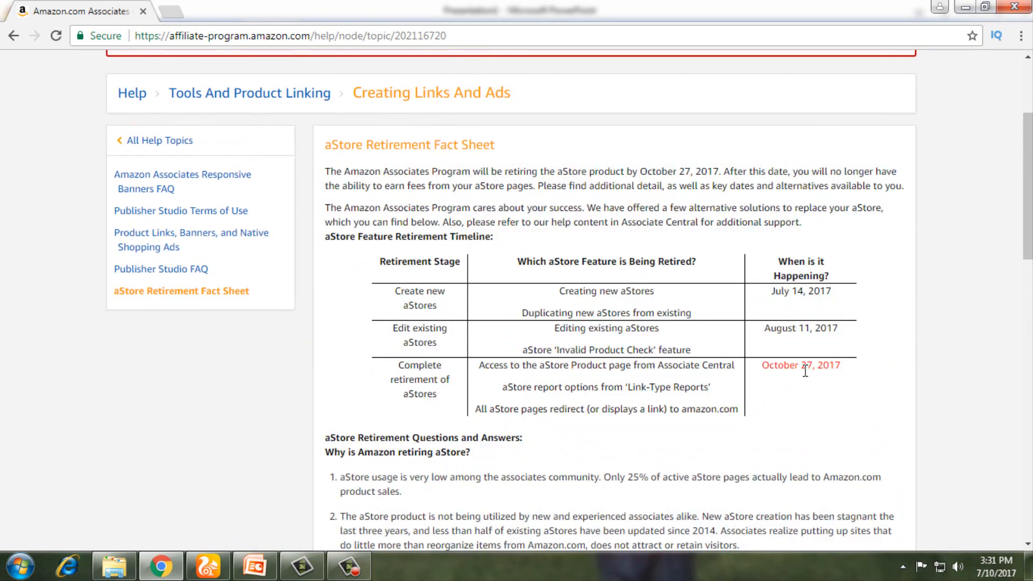
scroll(806, 370, "up", 3)
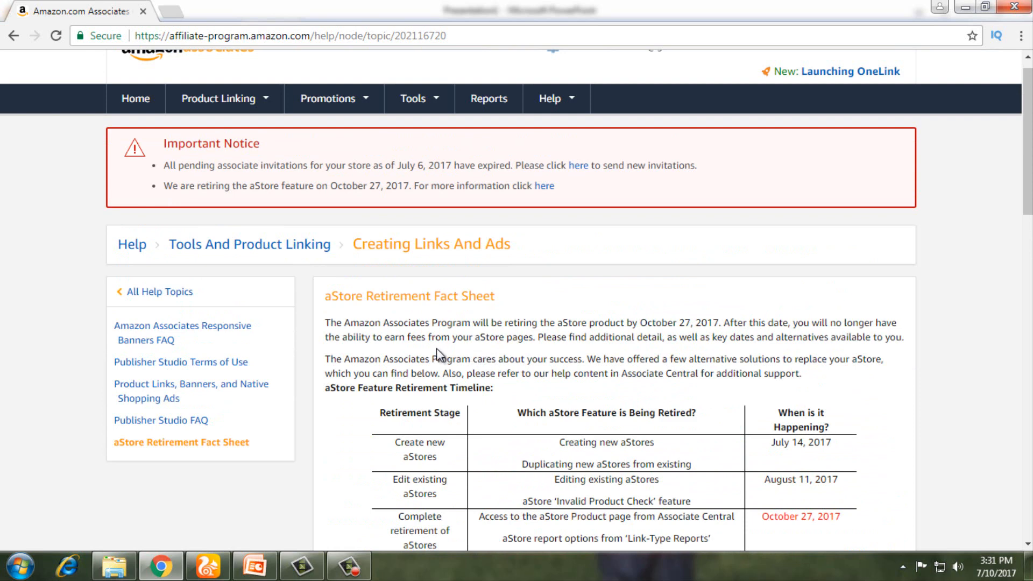
scroll(437, 348, "up", 1)
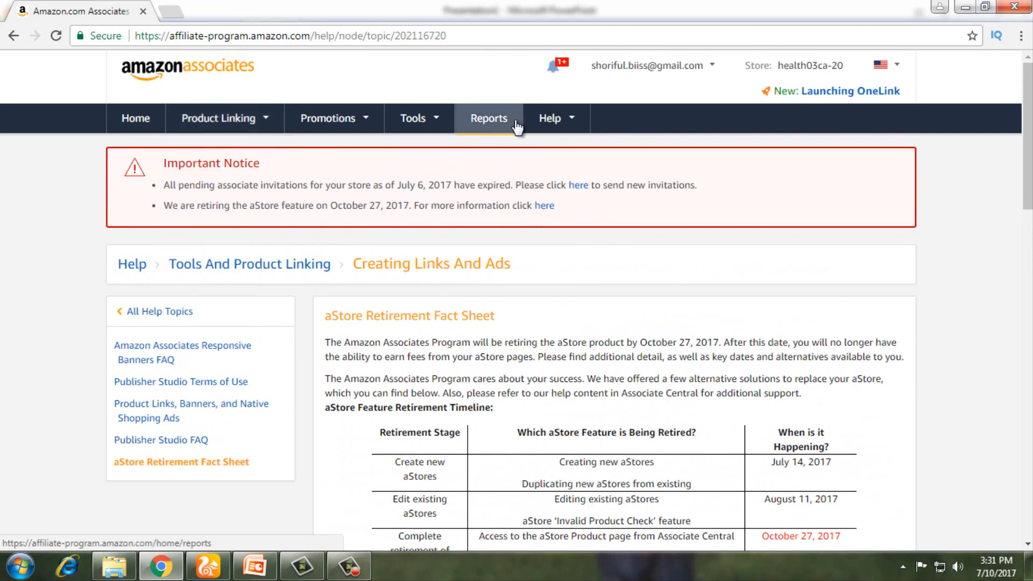
left_click(562, 69)
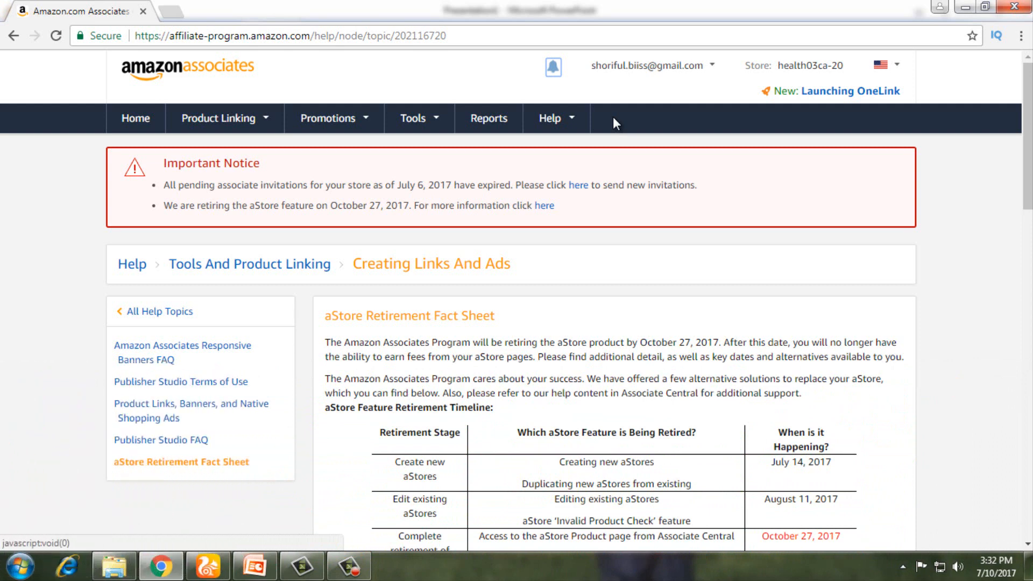
mouse_move(237, 121)
left_click_drag(165, 205, 411, 222)
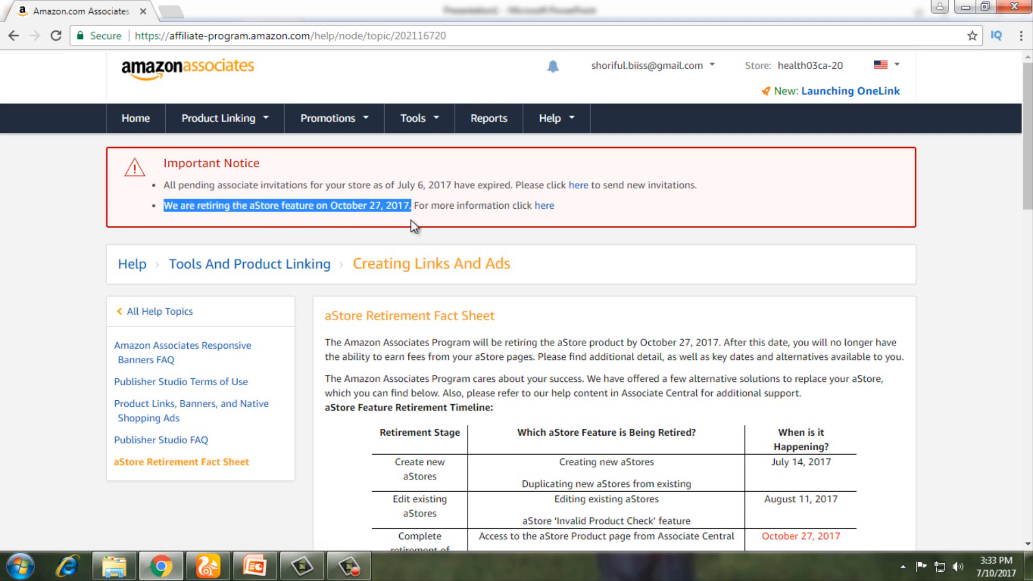
left_click(411, 205)
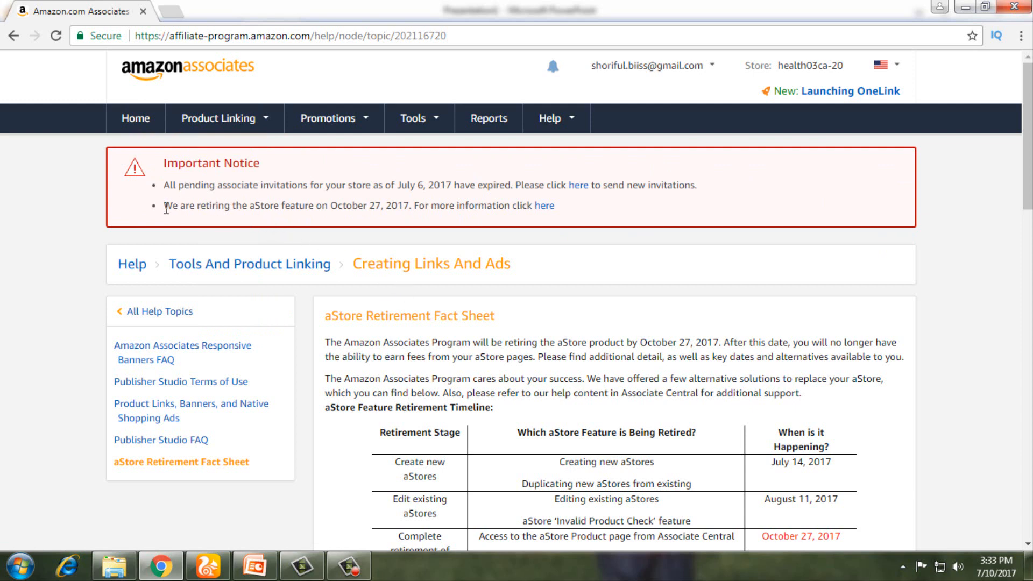
left_click_drag(165, 204, 575, 216)
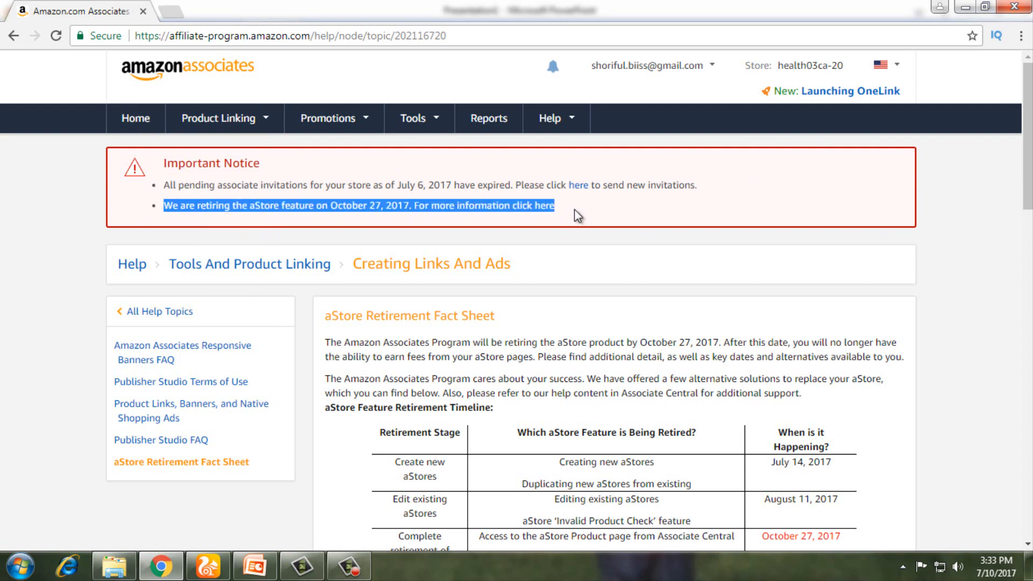
left_click(578, 216)
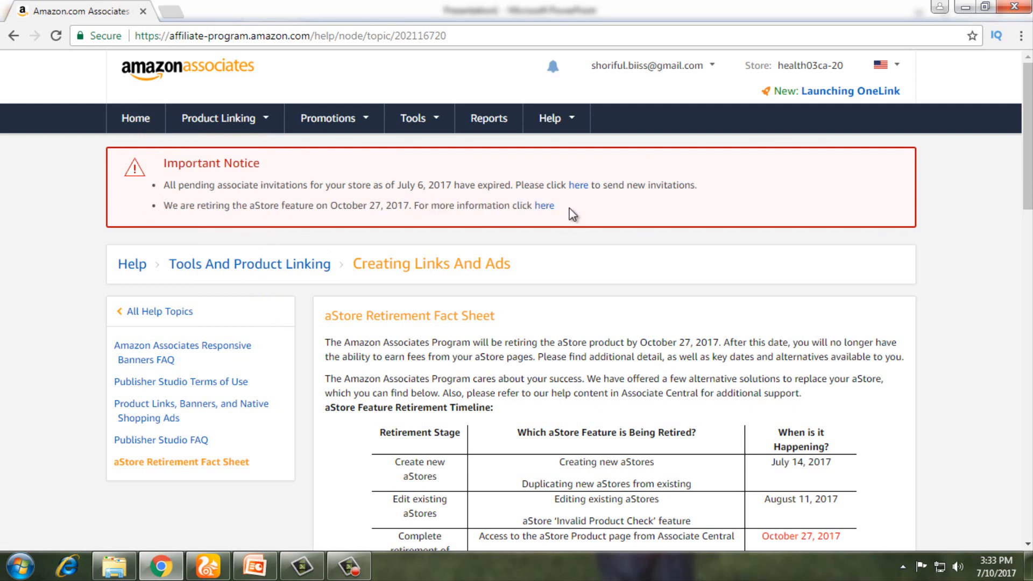
scroll(570, 213, "down", 1)
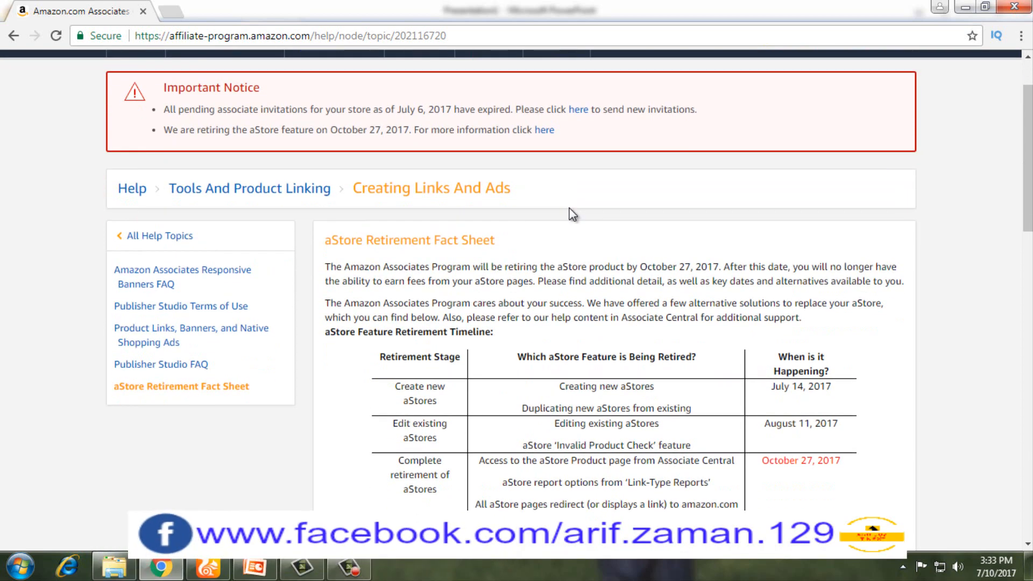
Step: Reopen the aStore Retirement Fact Sheet and scroll through its retirement details
left_click(545, 132)
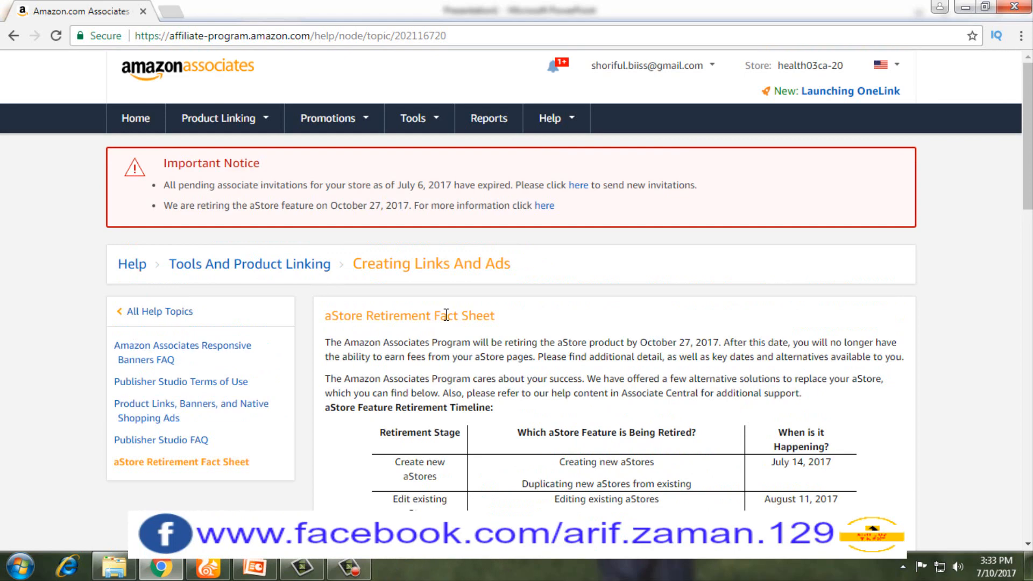
scroll(446, 315, "down", 4)
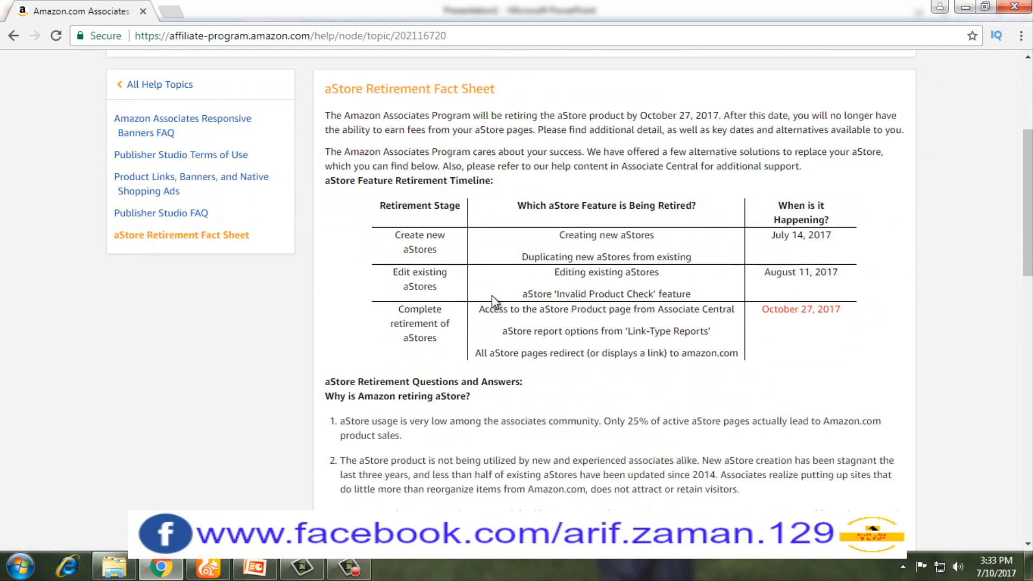
scroll(491, 296, "down", 2)
scroll(433, 266, "up", 4)
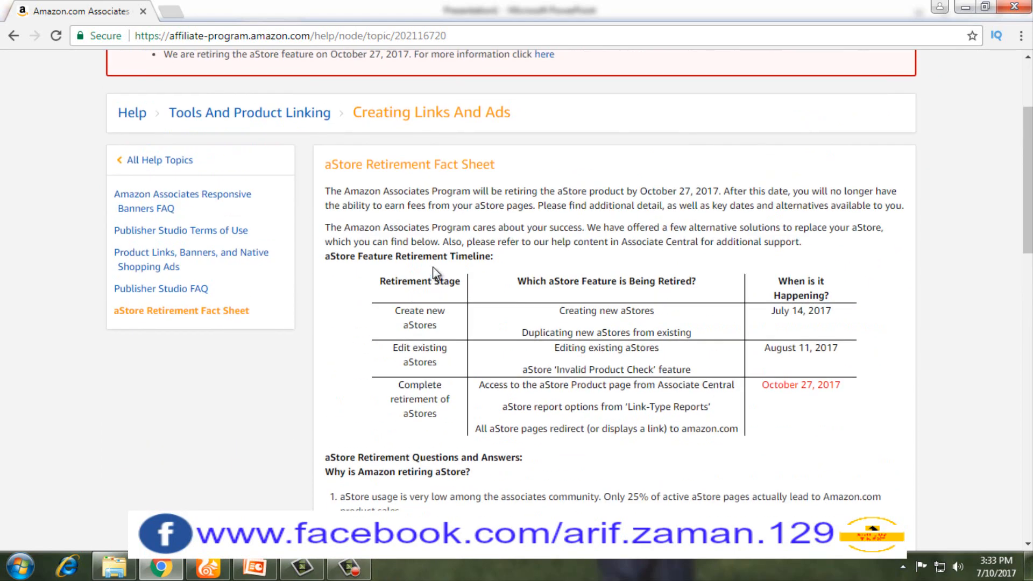
scroll(489, 452, "down", 1)
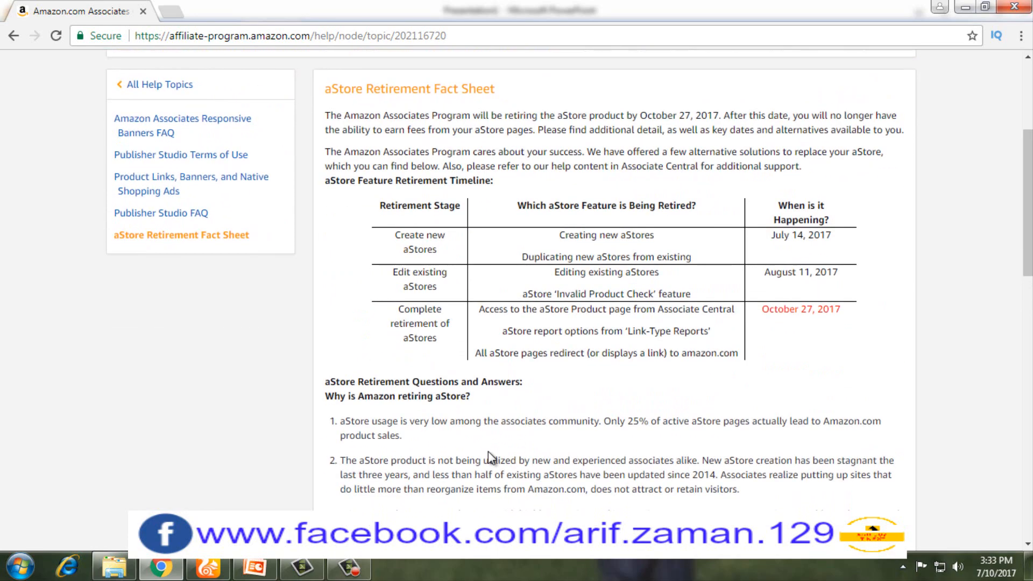
scroll(488, 451, "down", 13)
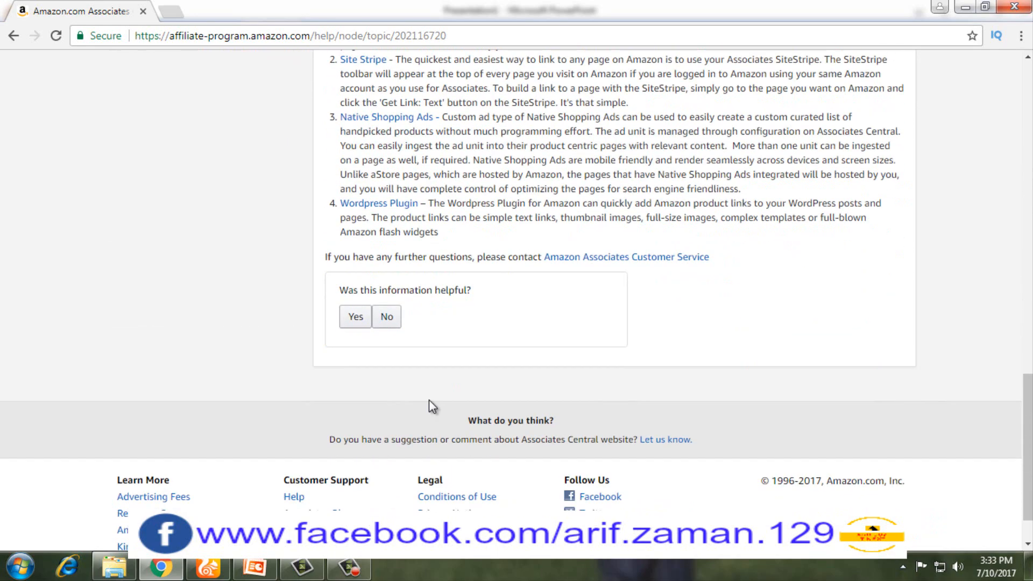
scroll(439, 405, "up", 1)
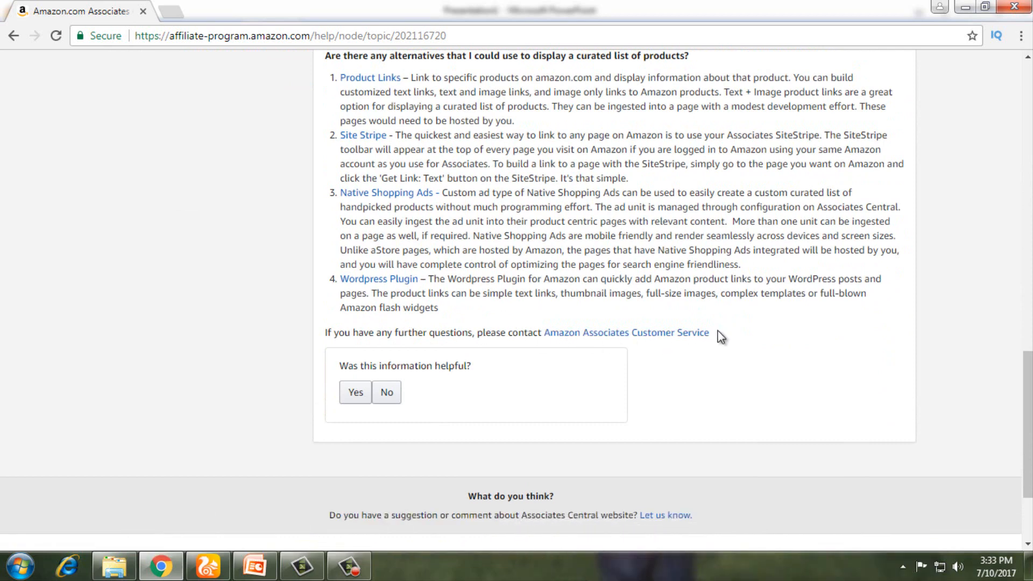
Step: Highlight the Amazon Associates Customer Service contact text, then return to the Product Linking menu
left_click_drag(718, 332, 422, 318)
left_click(823, 345)
left_click_drag(734, 334, 543, 331)
left_click(755, 333)
scroll(756, 333, "up", 4)
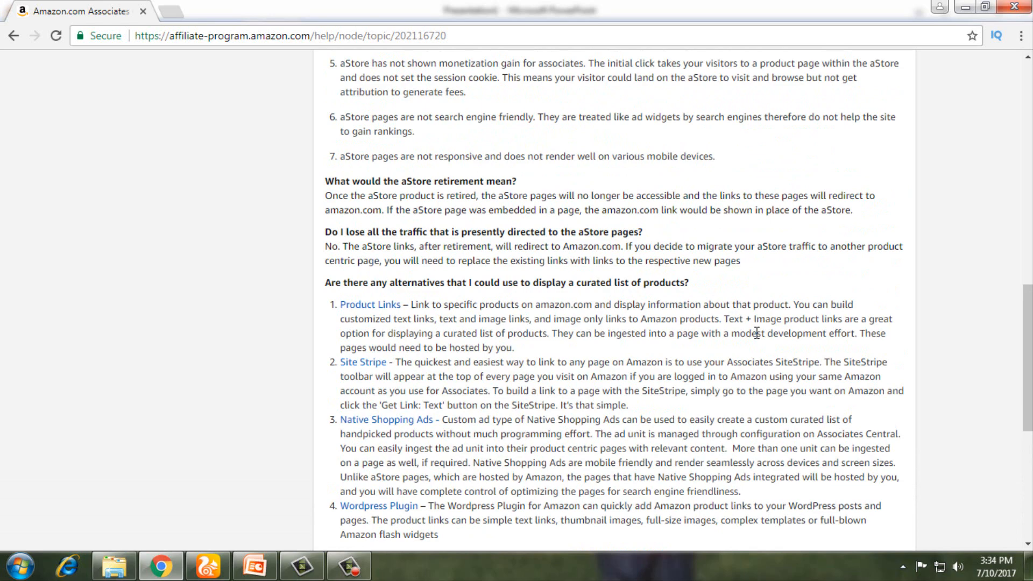
scroll(757, 333, "up", 14)
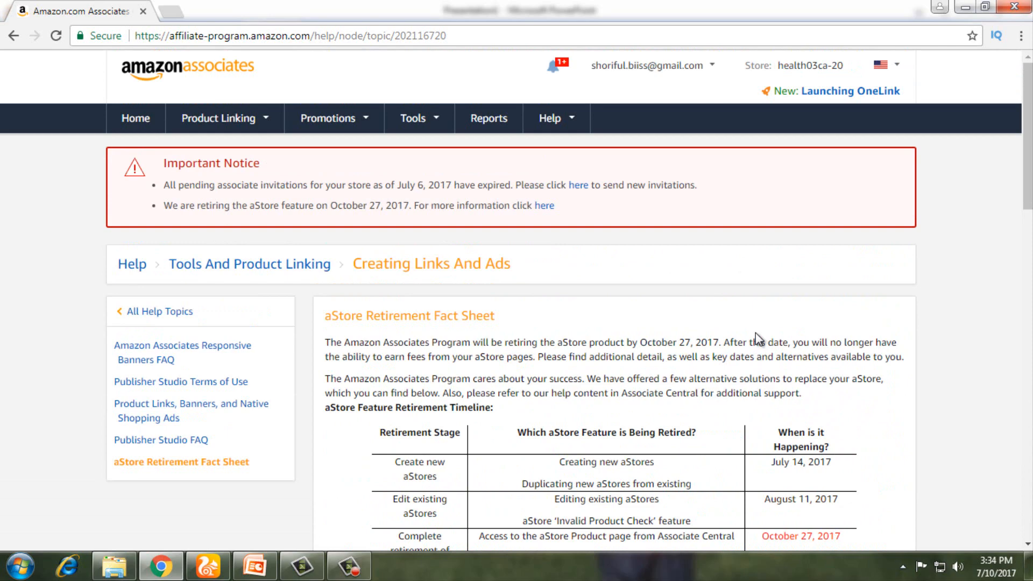
scroll(502, 385, "down", 1)
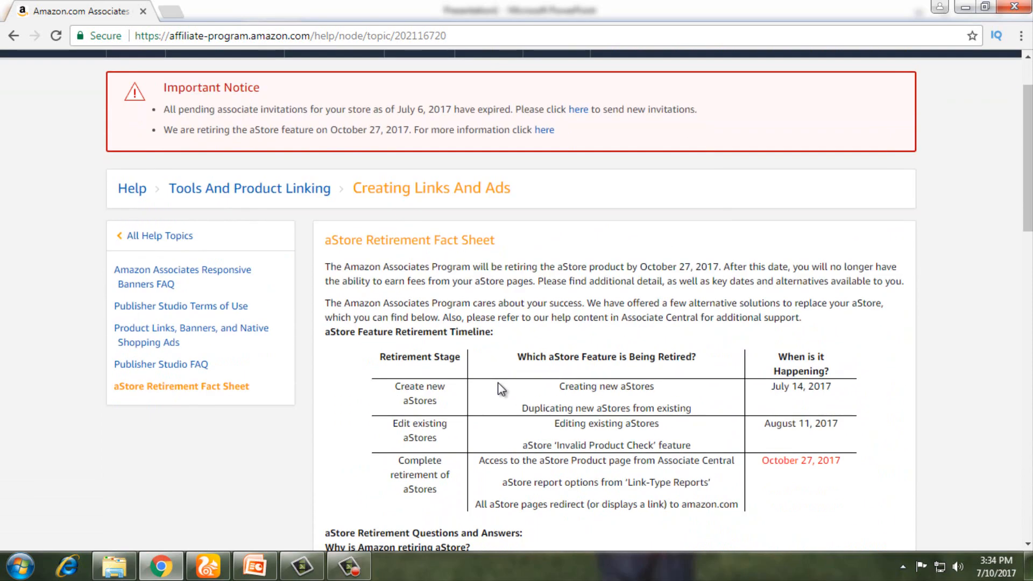
scroll(498, 382, "up", 1)
scroll(498, 382, "down", 4)
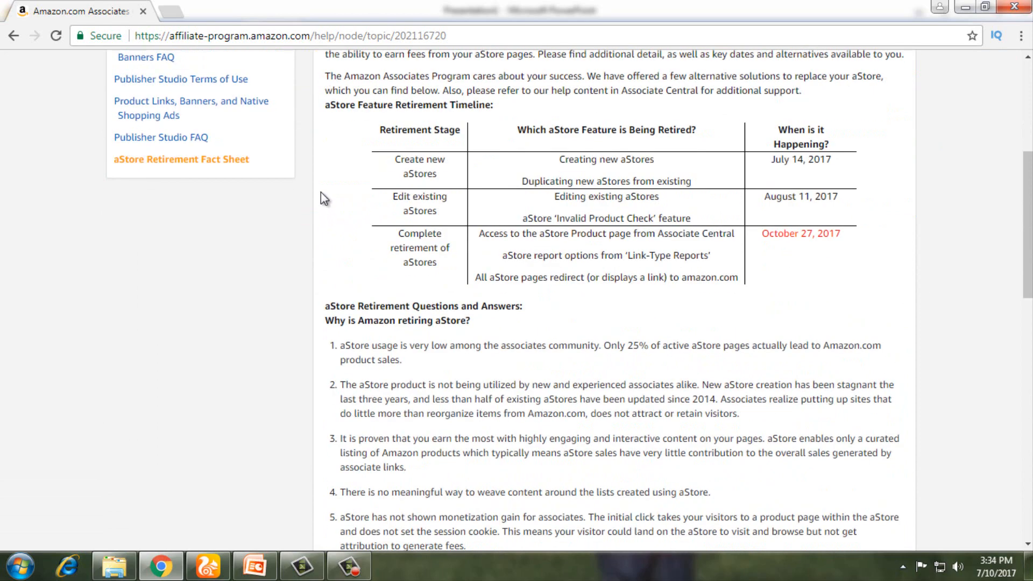
scroll(321, 193, "up", 4)
mouse_move(264, 118)
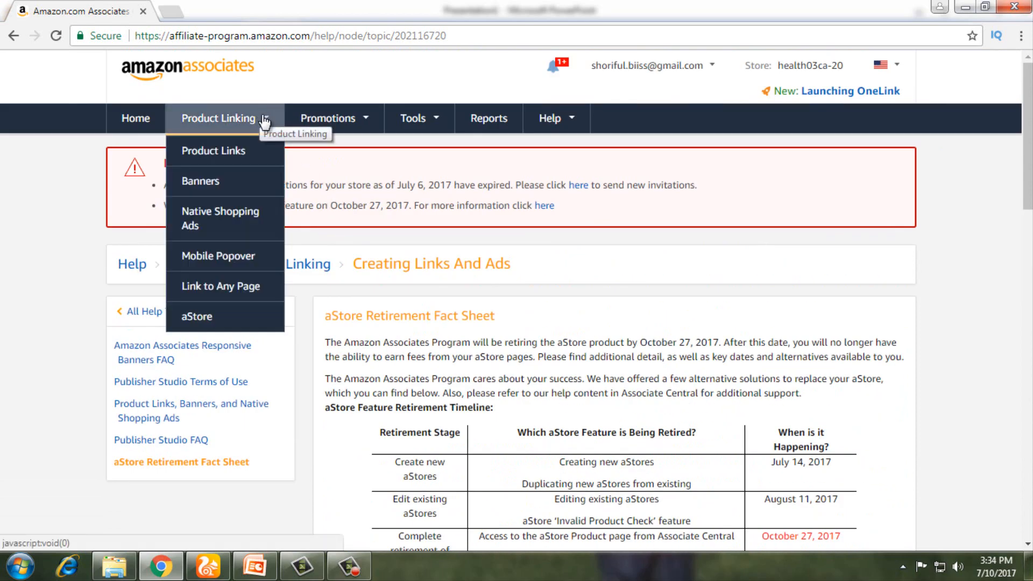
Step: Delete the first aStore under Product Linking > aStore, leaving two stores
left_click(196, 320)
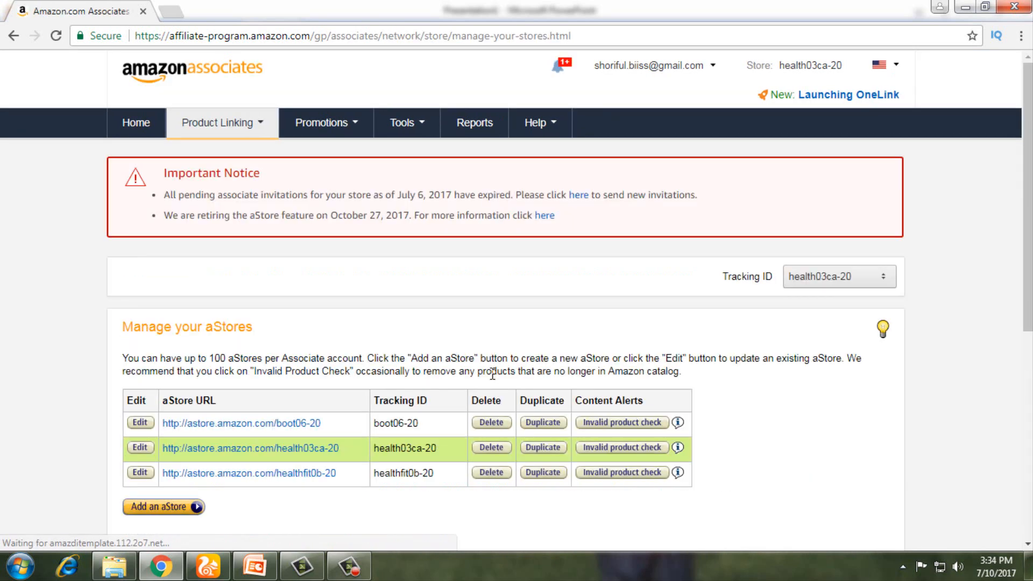
left_click(490, 424)
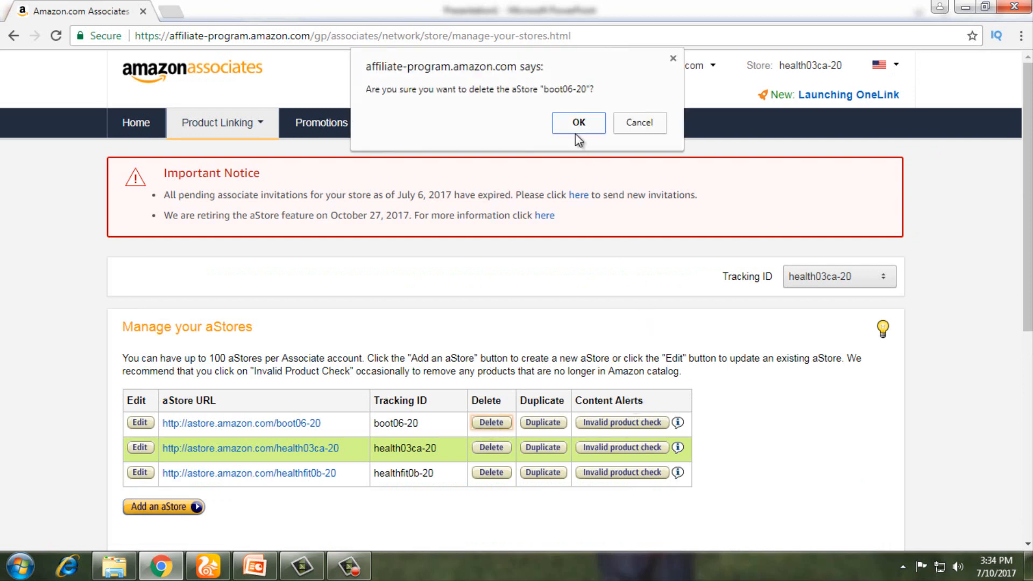
left_click(577, 134)
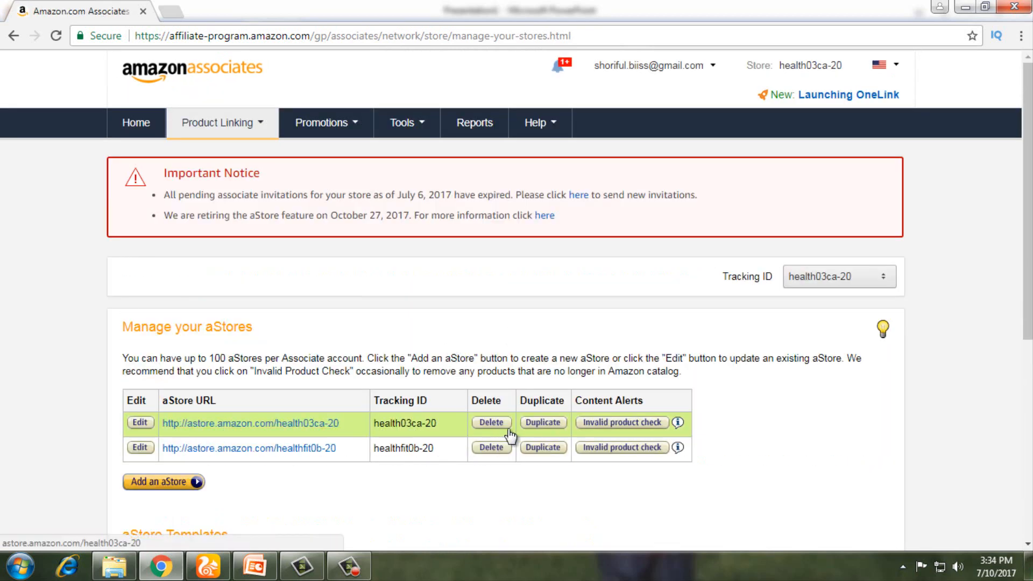
scroll(409, 463, "down", 2)
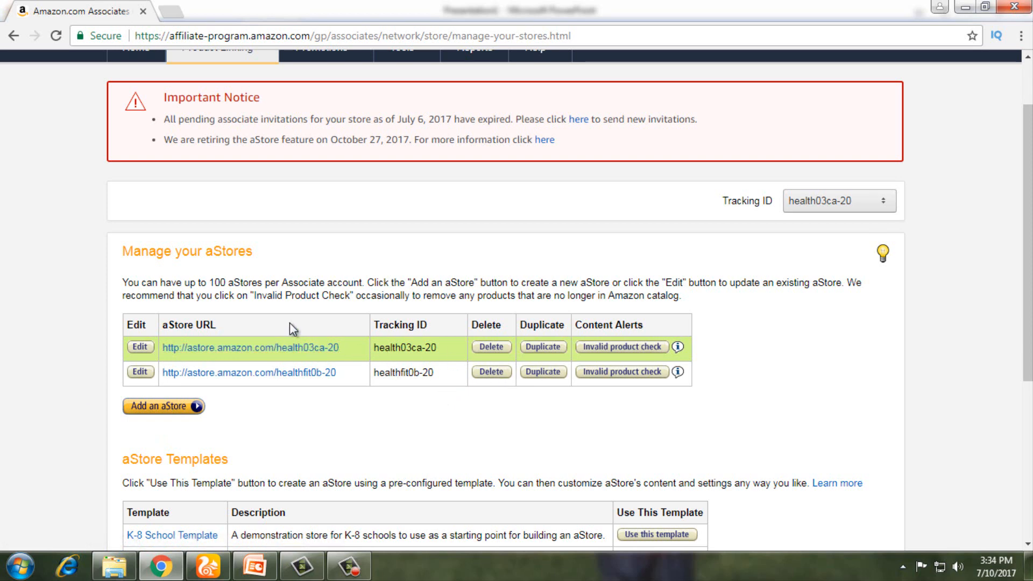
Step: Add a new aStore for tracking ID boot06-20 using a fresh configuration
left_click(158, 409)
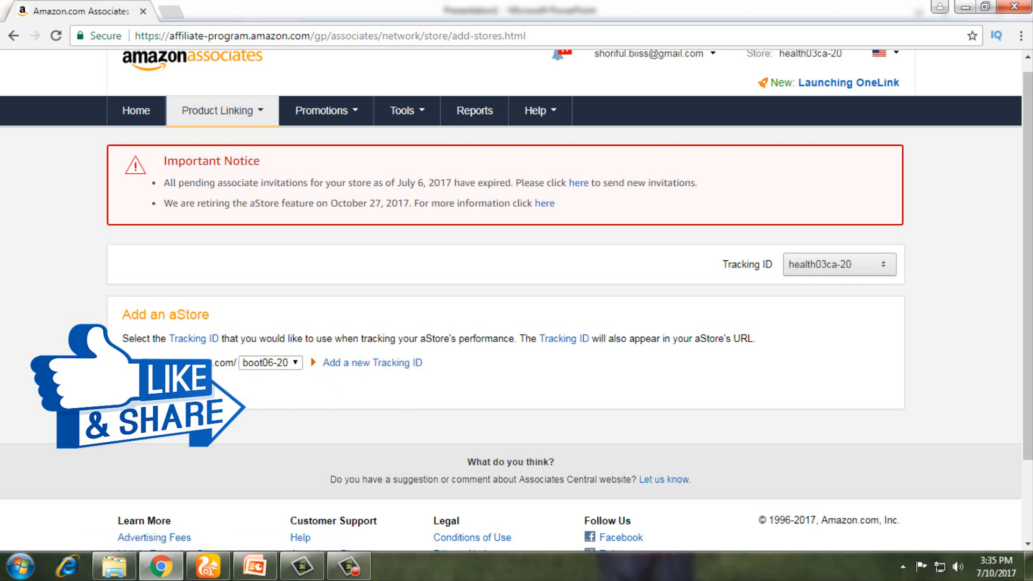
left_click(146, 385)
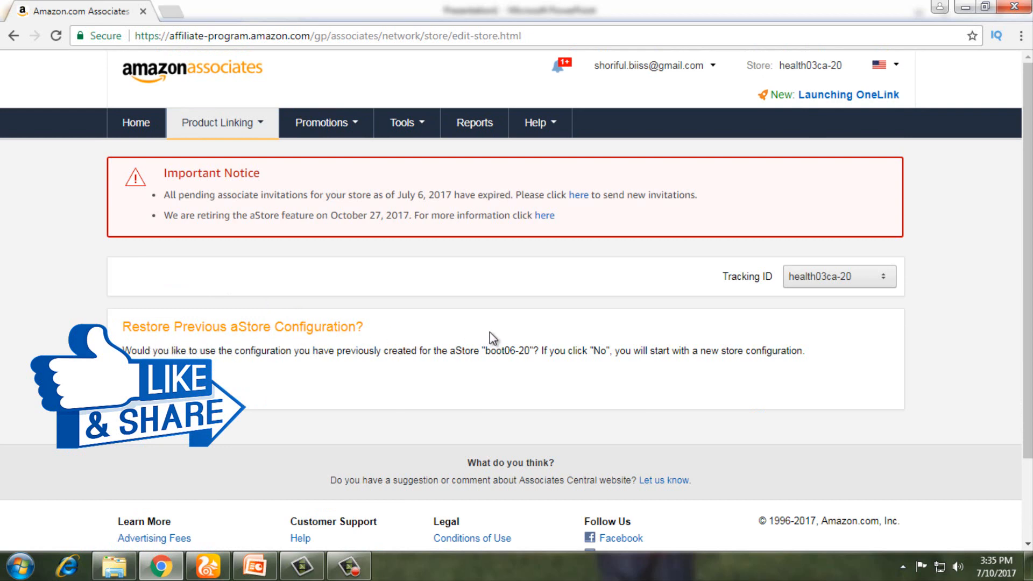
left_click(173, 375)
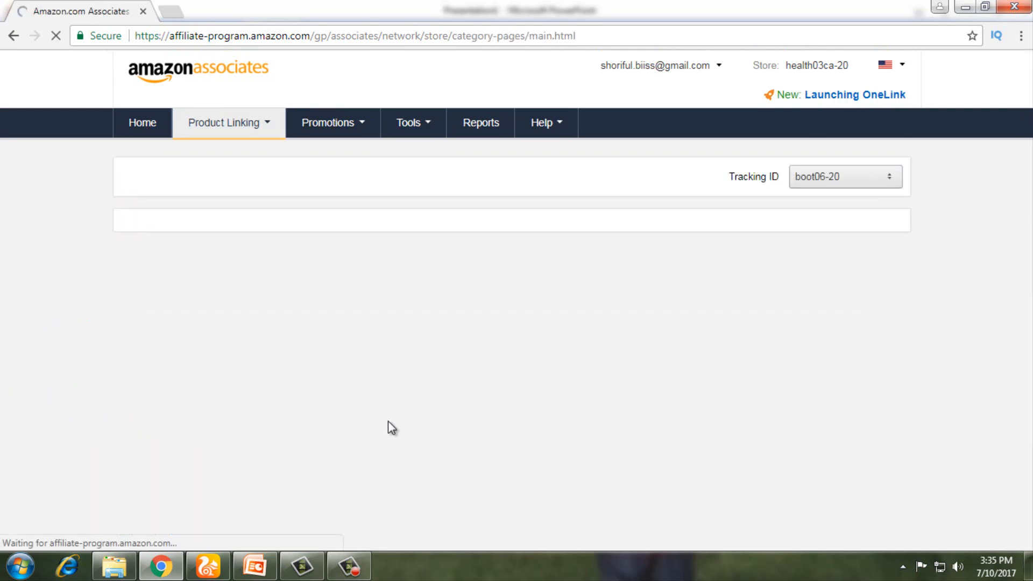
scroll(391, 428, "down", 1)
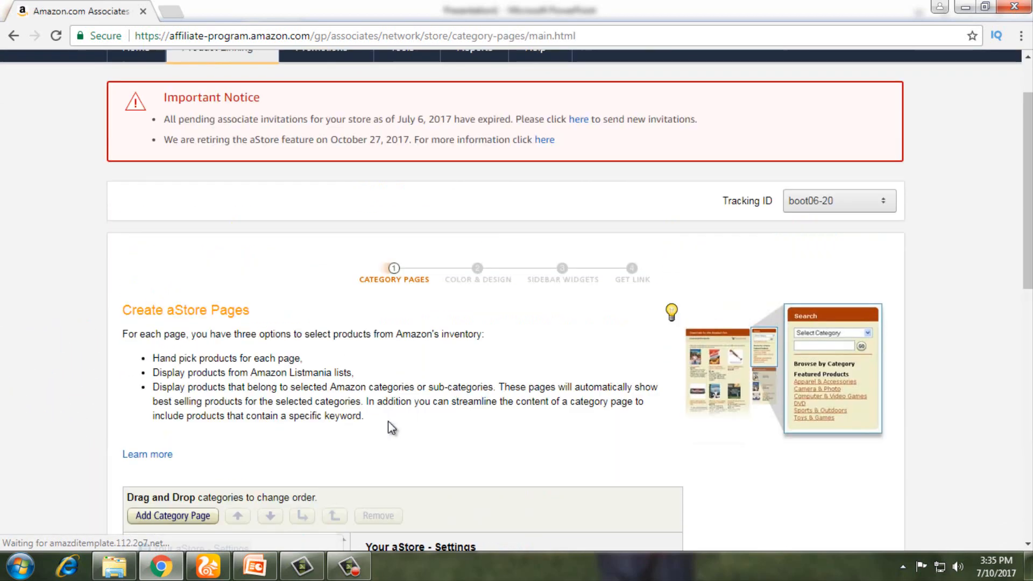
scroll(528, 378, "down", 3)
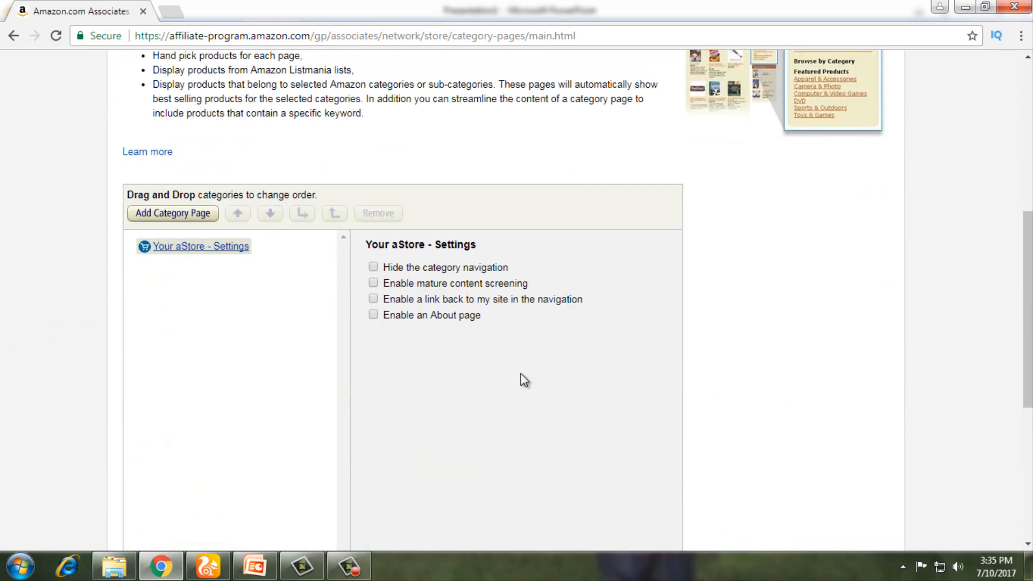
scroll(523, 377, "down", 4)
scroll(521, 378, "up", 4)
scroll(377, 272, "up", 3)
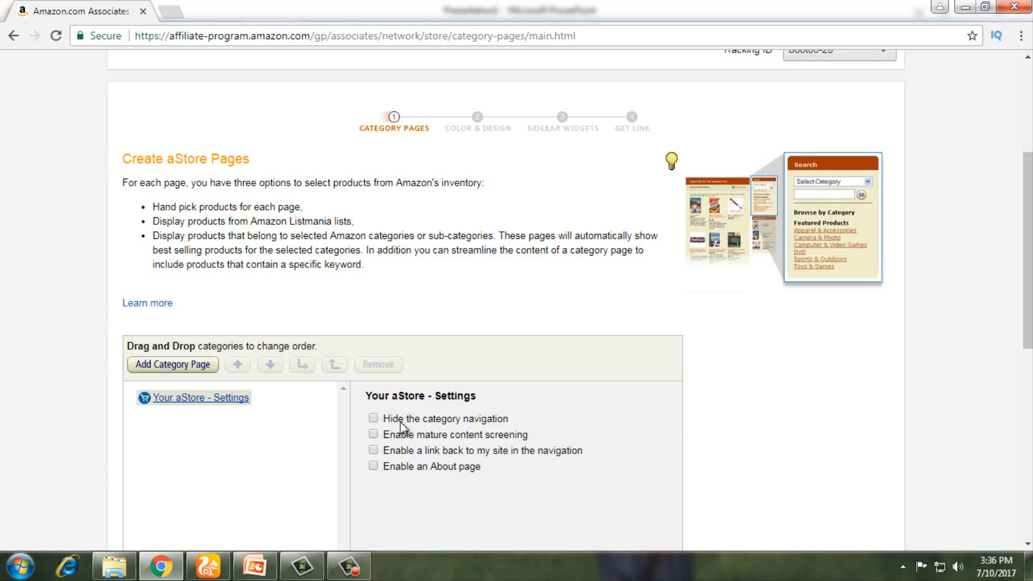
scroll(400, 426, "up", 4)
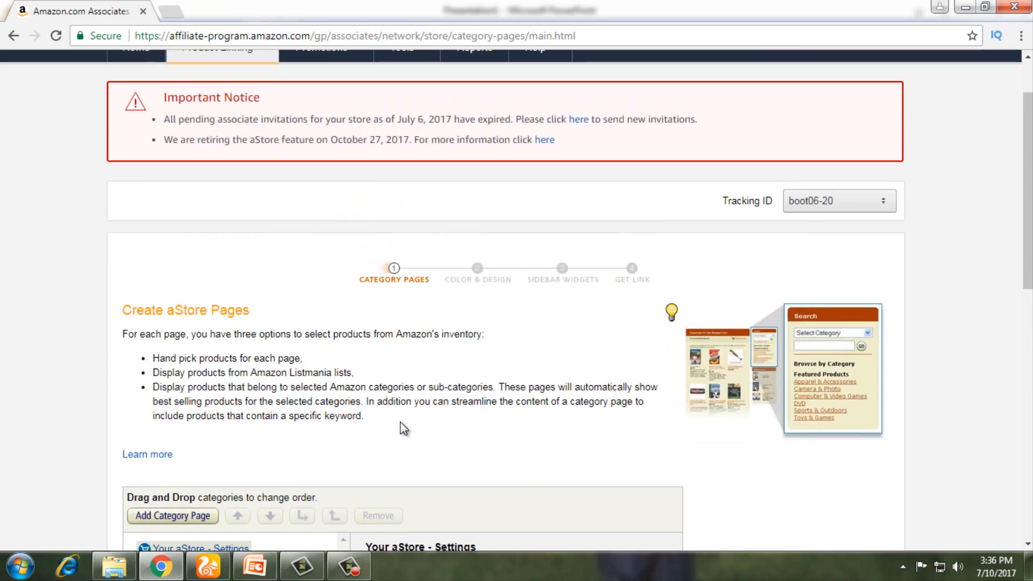
scroll(400, 422, "down", 5)
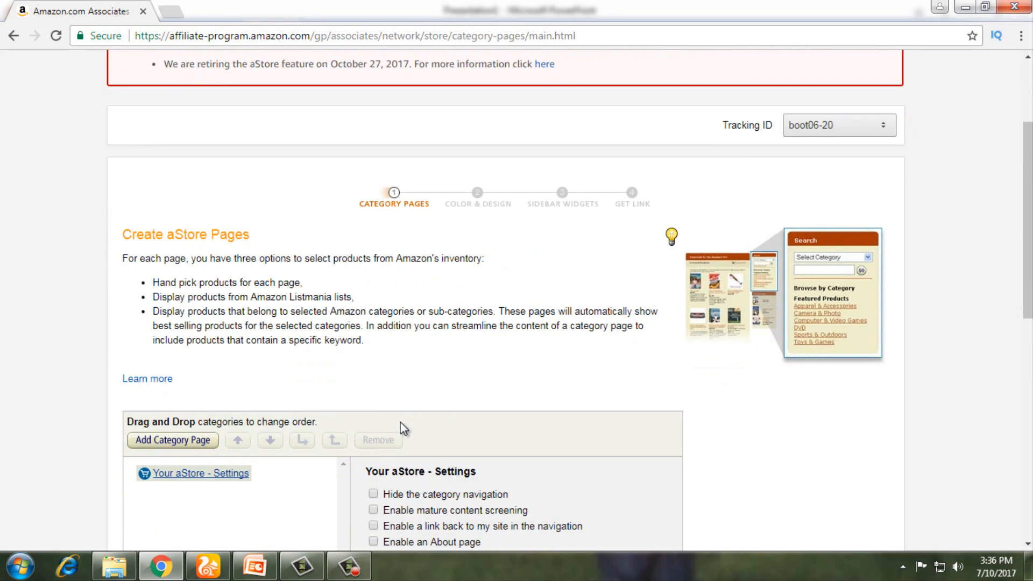
scroll(379, 344, "up", 4)
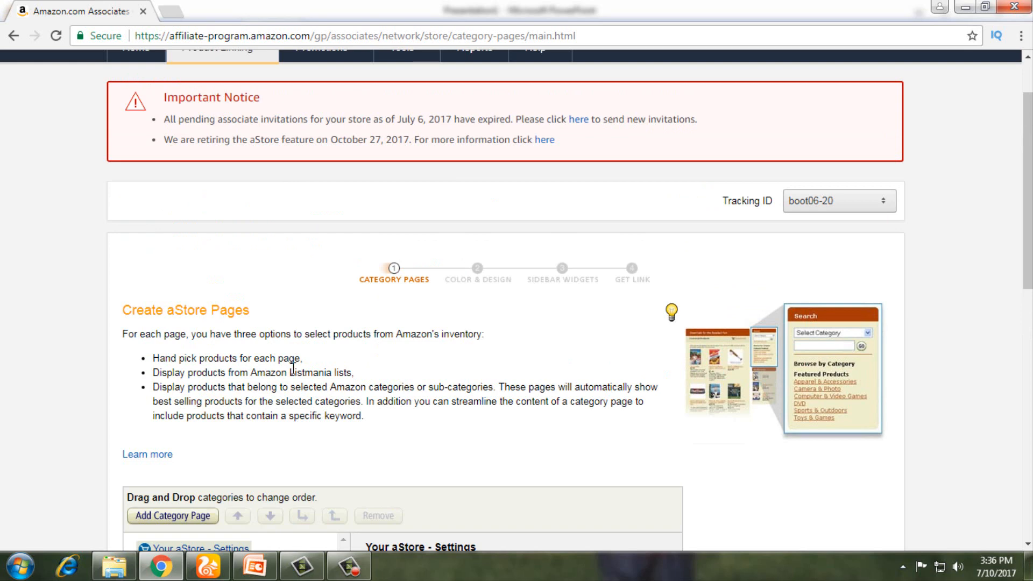
scroll(293, 371, "up", 2)
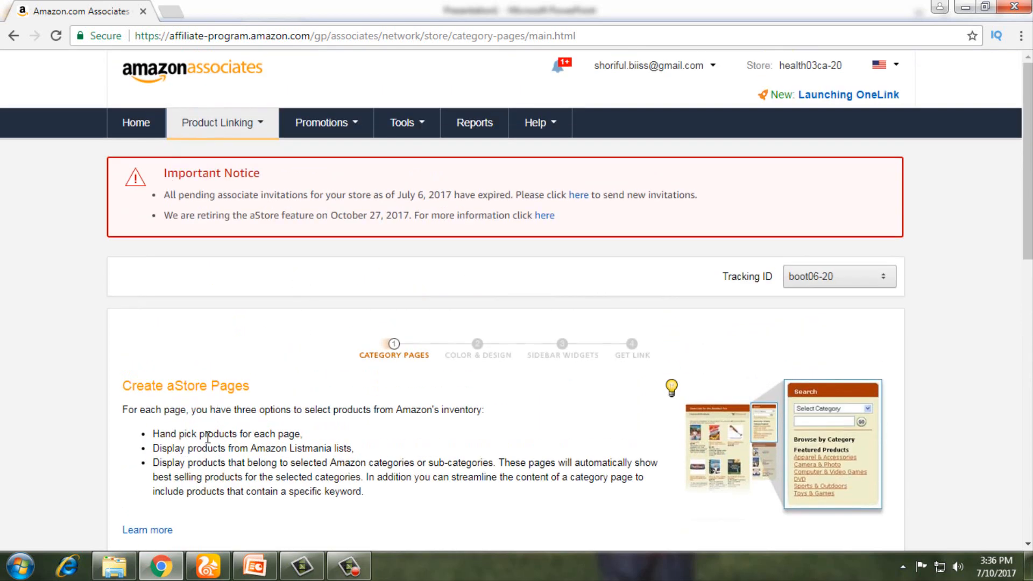
scroll(199, 487, "down", 2)
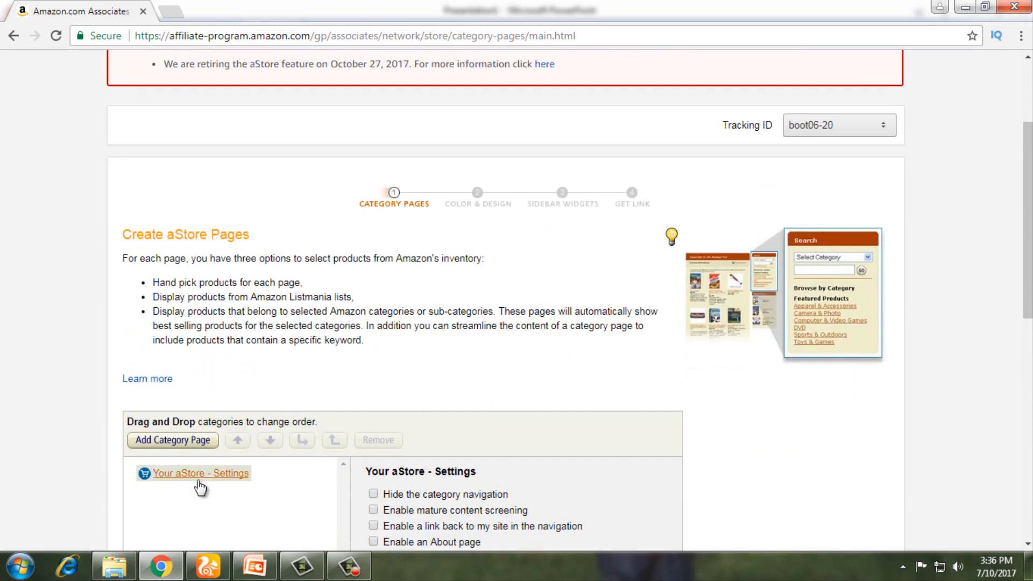
scroll(216, 484, "up", 2)
scroll(349, 482, "down", 2)
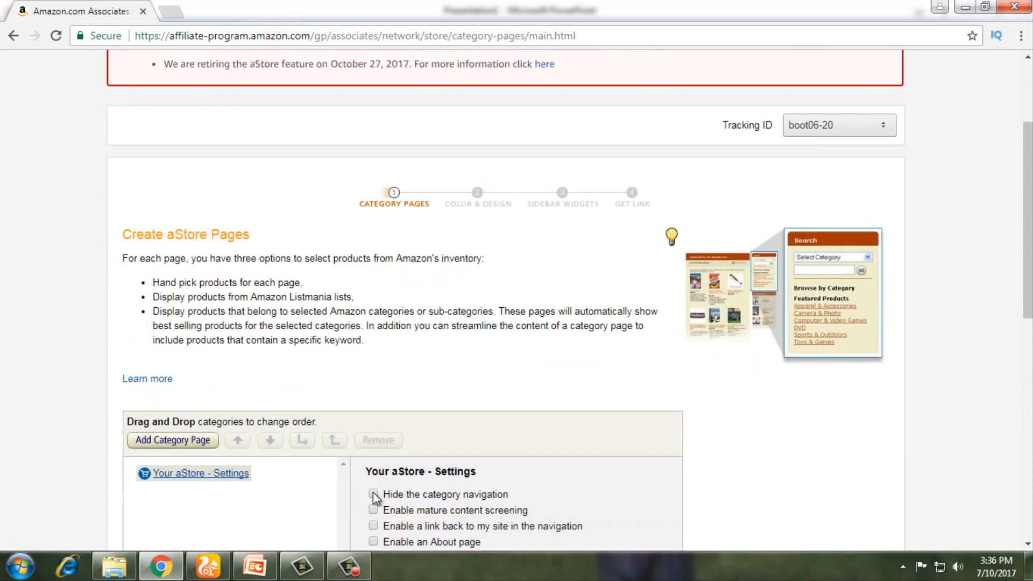
scroll(375, 497, "up", 3)
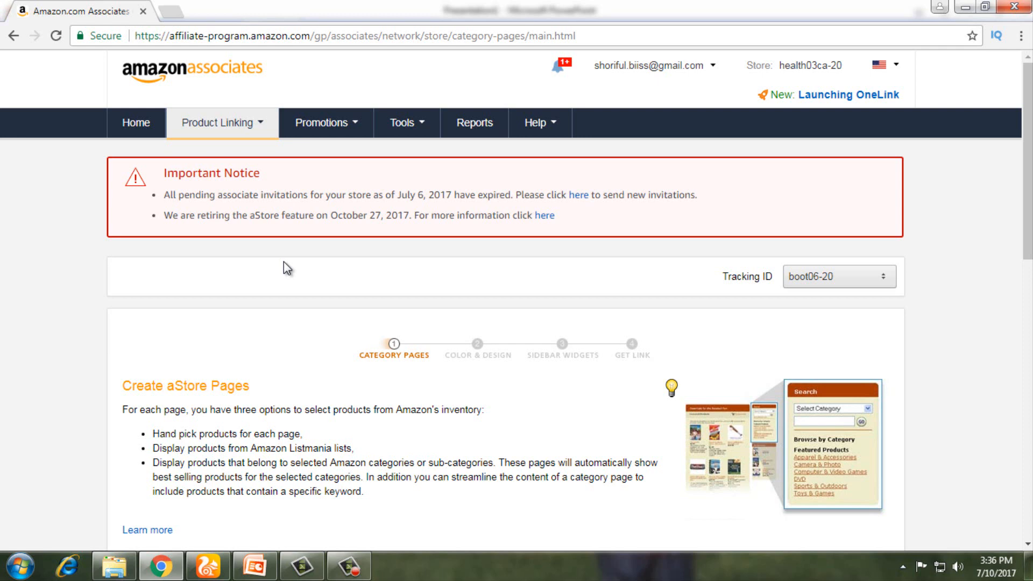
mouse_move(231, 139)
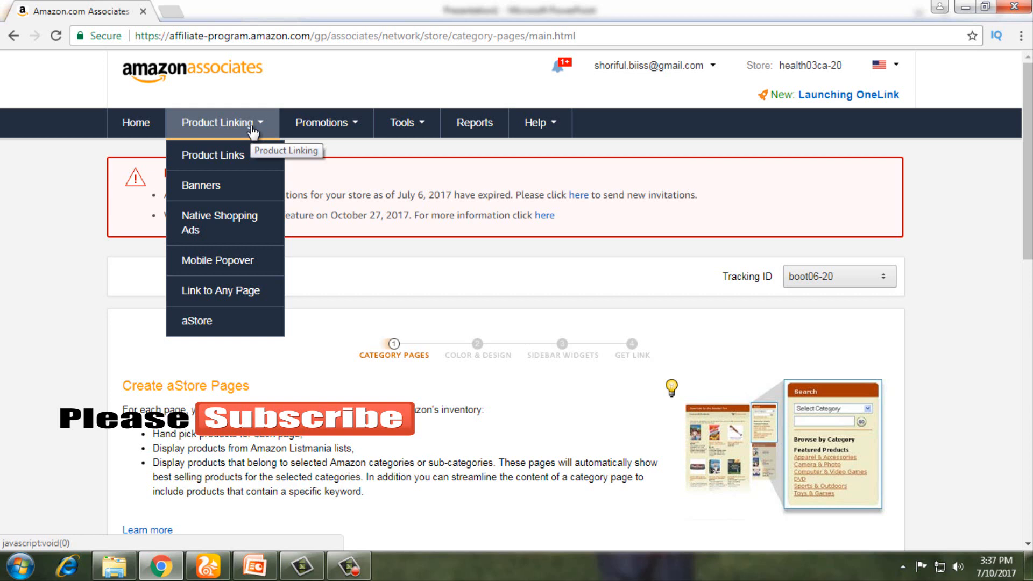
scroll(457, 509, "down", 5)
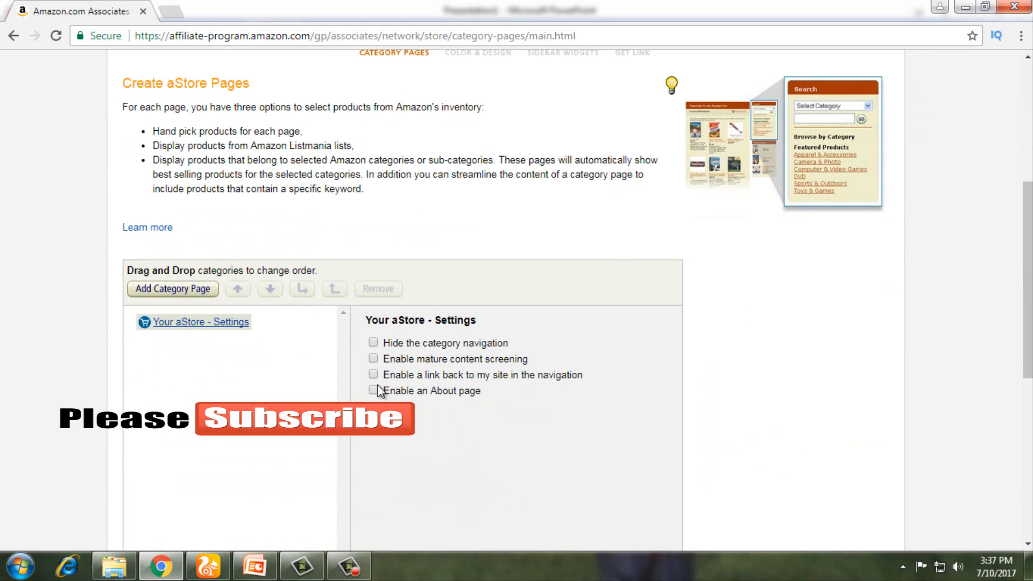
scroll(305, 356, "up", 5)
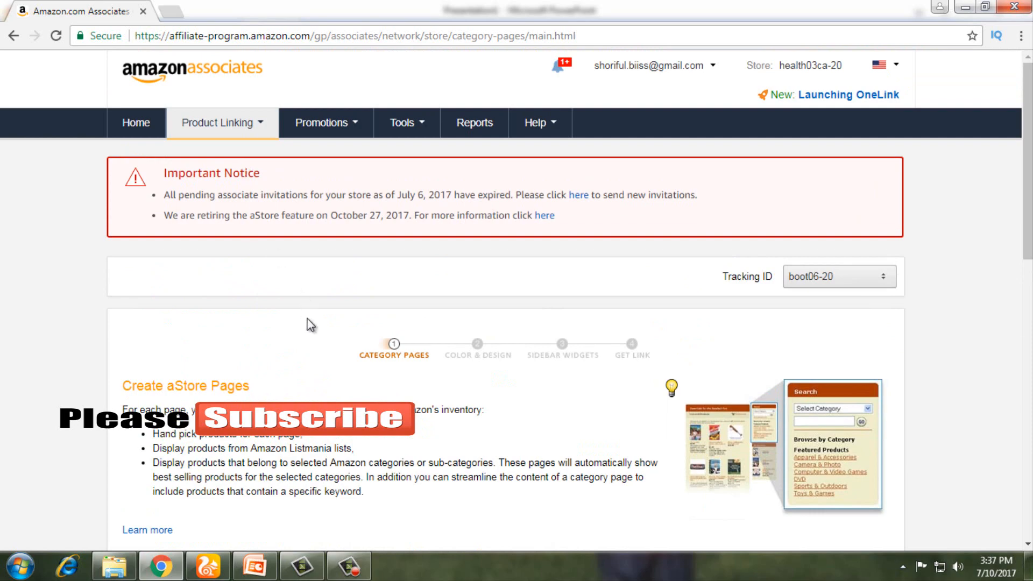
scroll(309, 323, "down", 4)
scroll(511, 301, "up", 4)
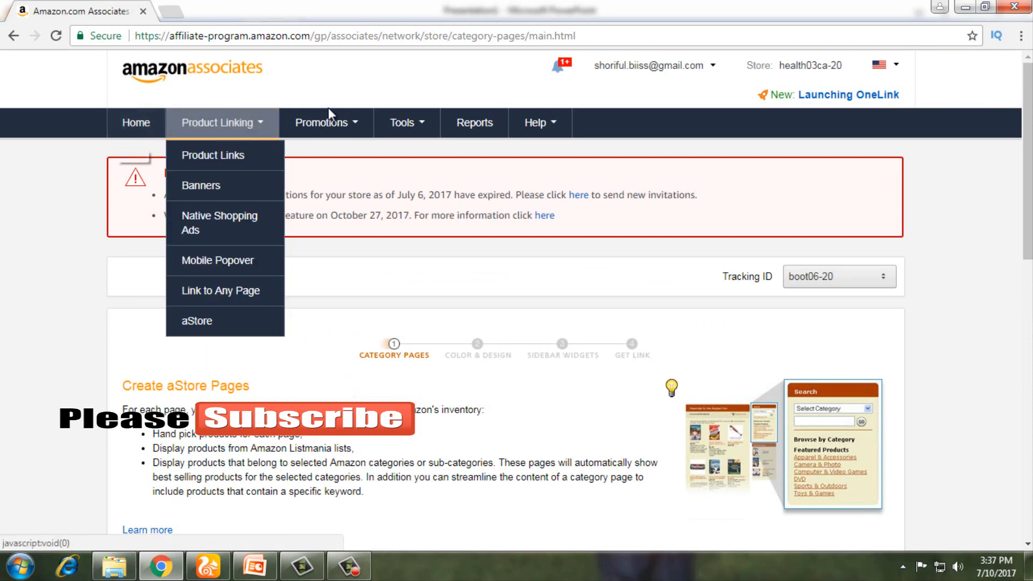
mouse_move(406, 129)
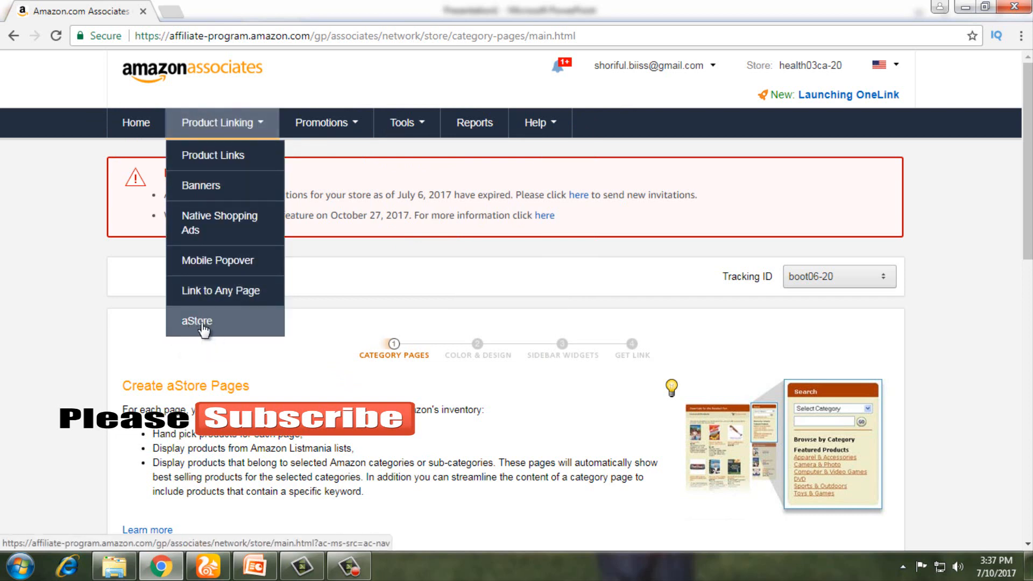
scroll(206, 325, "down", 4)
scroll(203, 327, "down", 1)
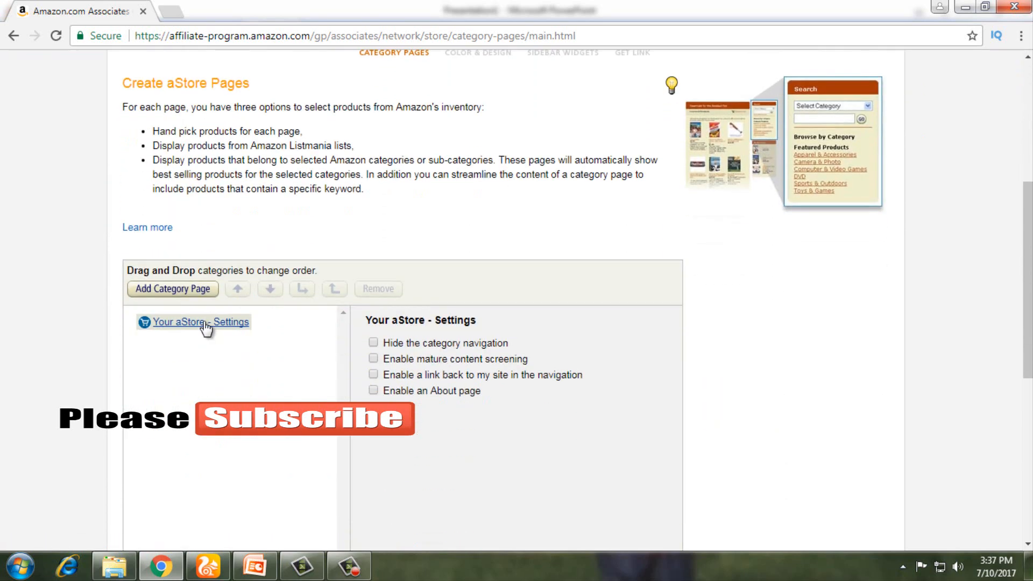
Step: Remove the trial category page and hide the store's category navigation
left_click(158, 293)
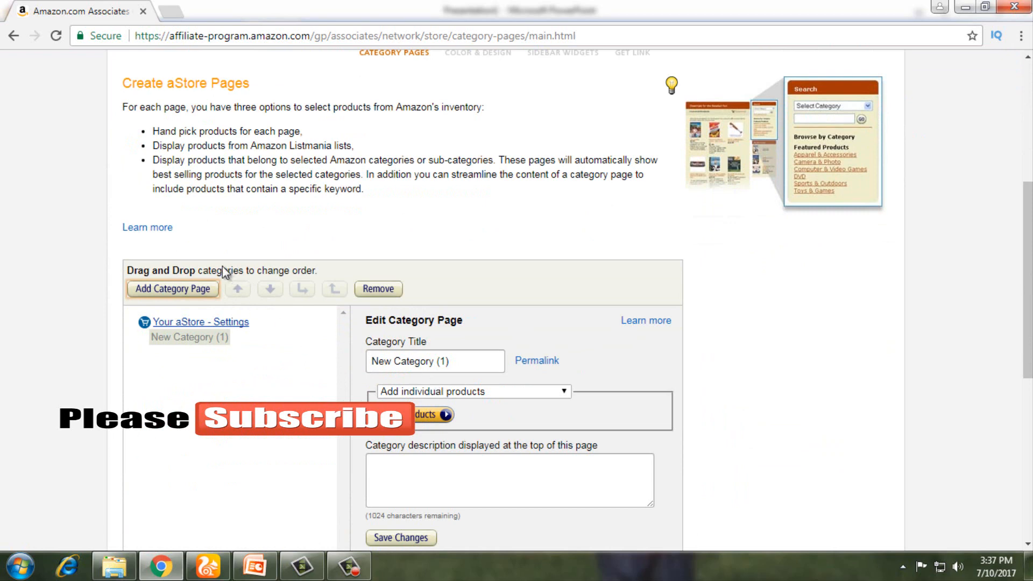
scroll(189, 297, "down", 5)
scroll(276, 325, "up", 4)
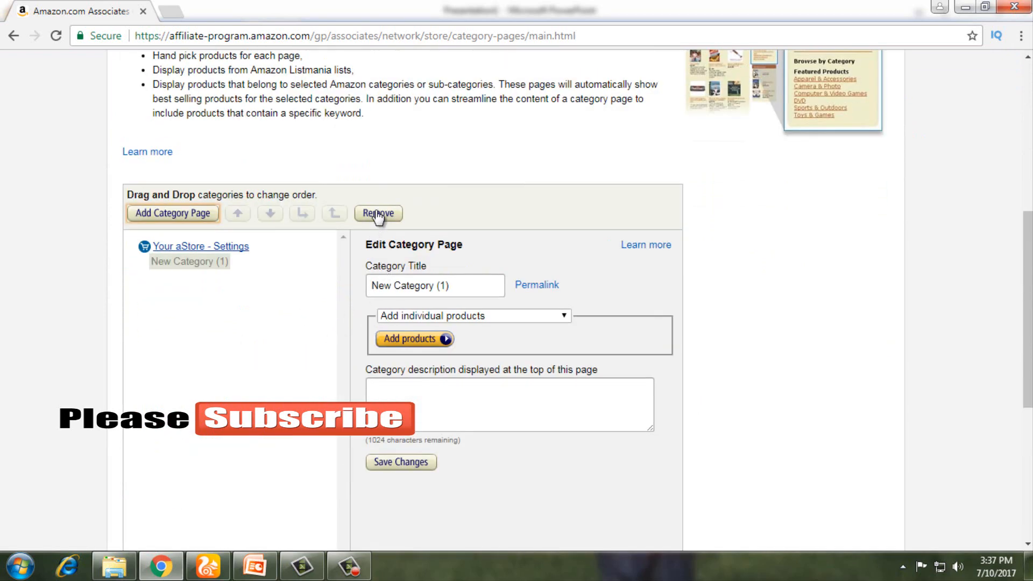
left_click(378, 213)
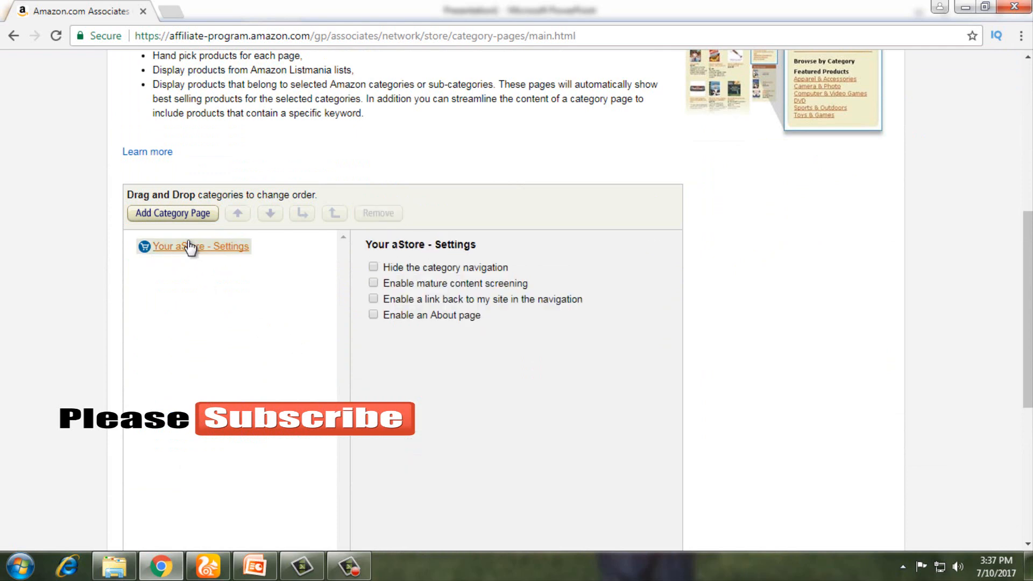
left_click(373, 267)
Step: Add a new category page titled 'Beauty Related Products'
left_click(168, 215)
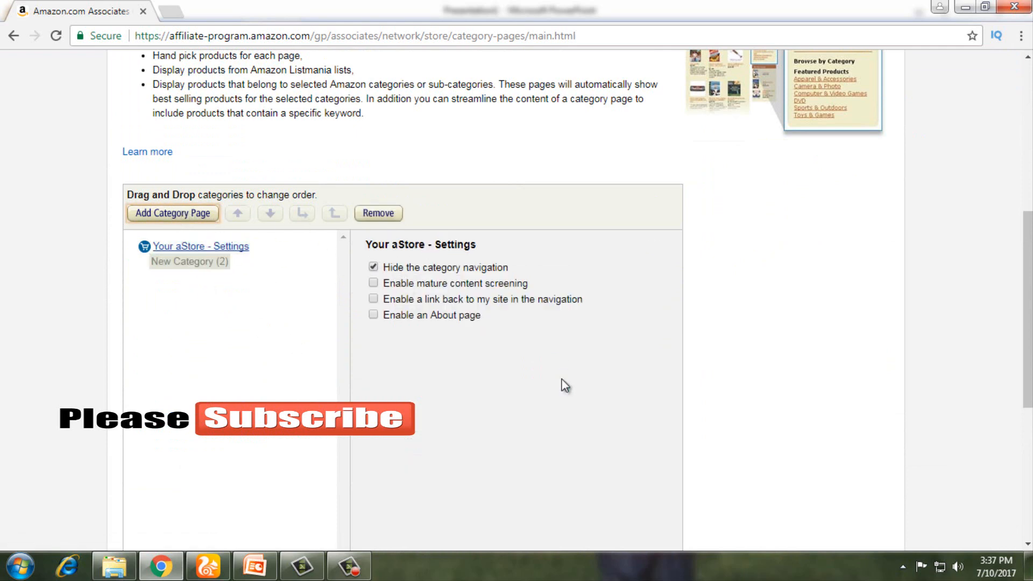
scroll(538, 366, "down", 2)
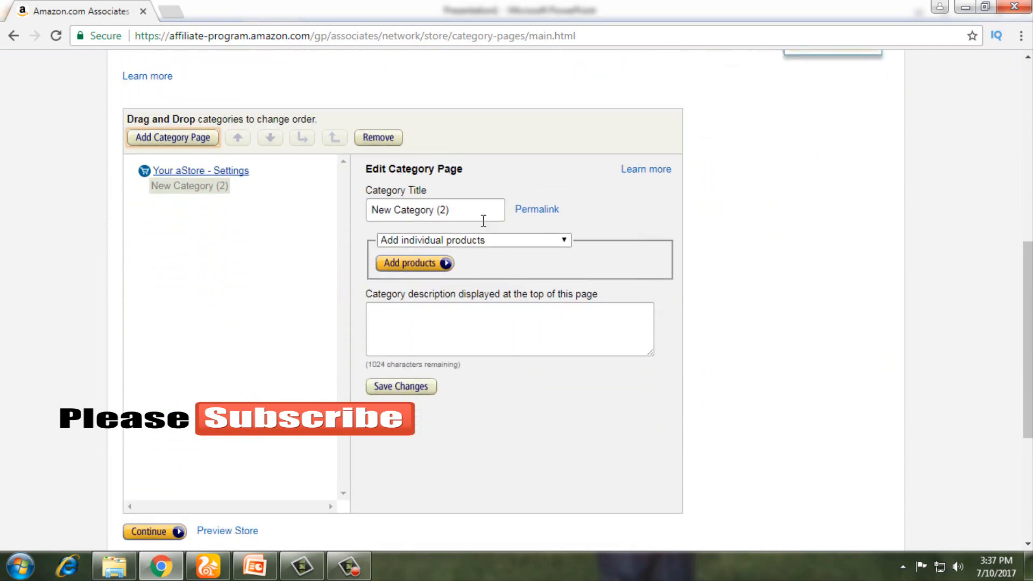
left_click_drag(469, 209, 318, 215)
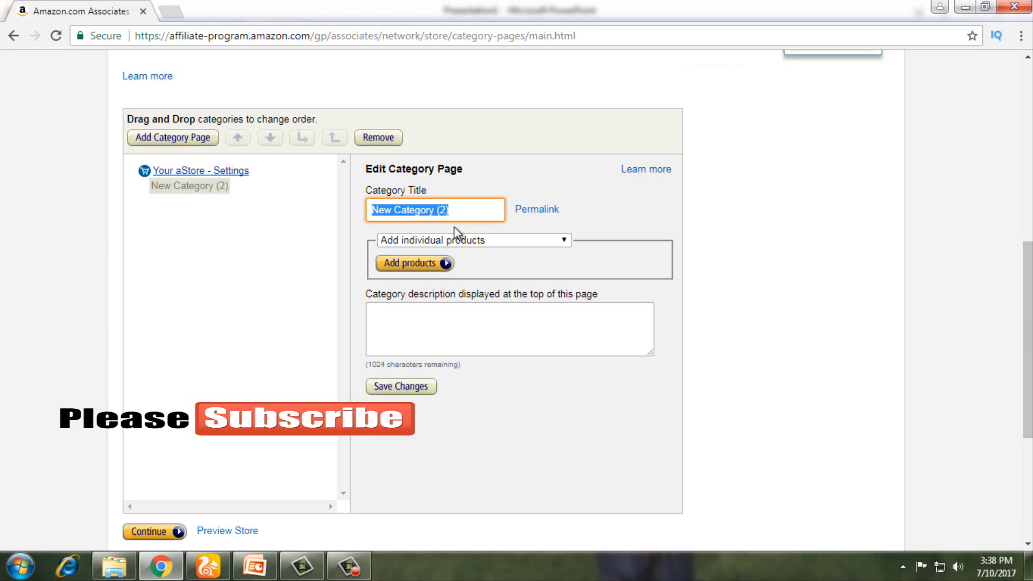
type("B")
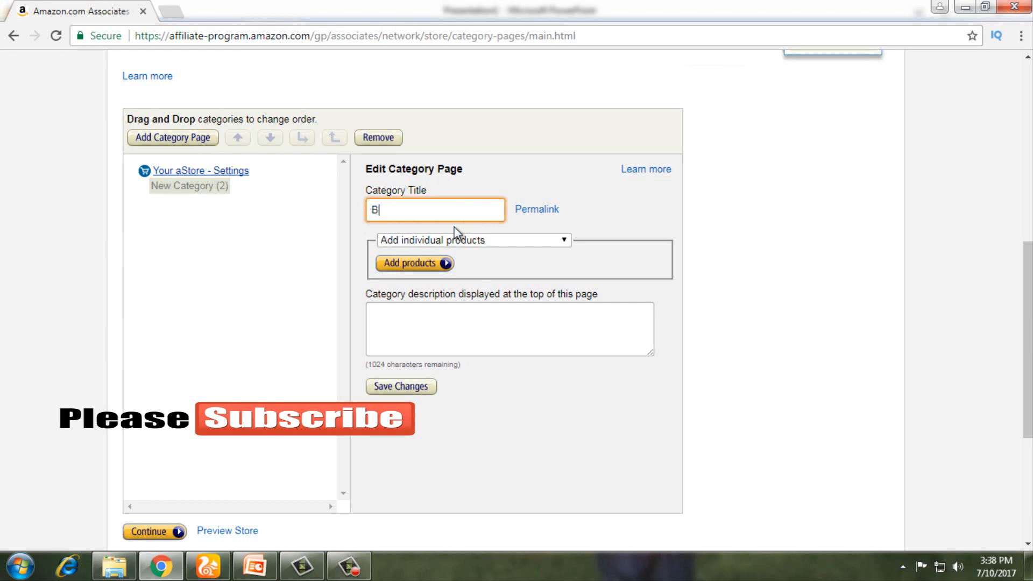
type("eauty Related Prod")
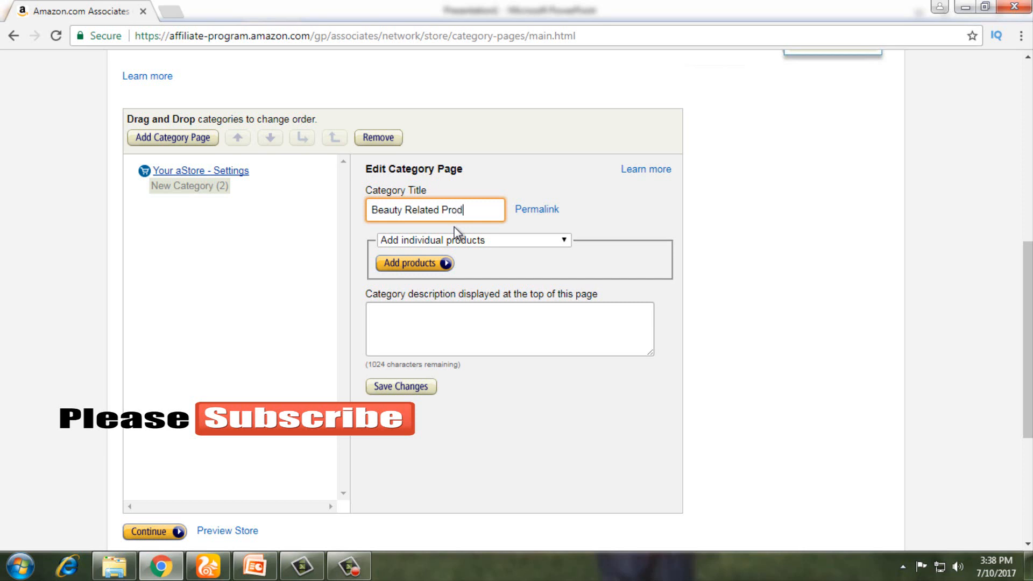
type("ucts")
Step: Set the Beauty Related Products page to add products by Amazon.com category
left_click(517, 192)
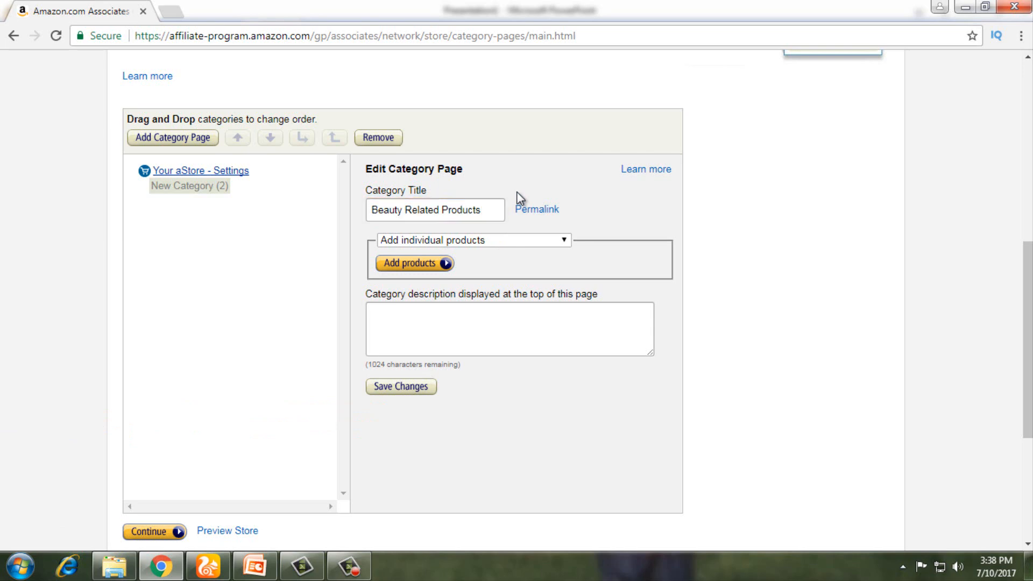
left_click(498, 240)
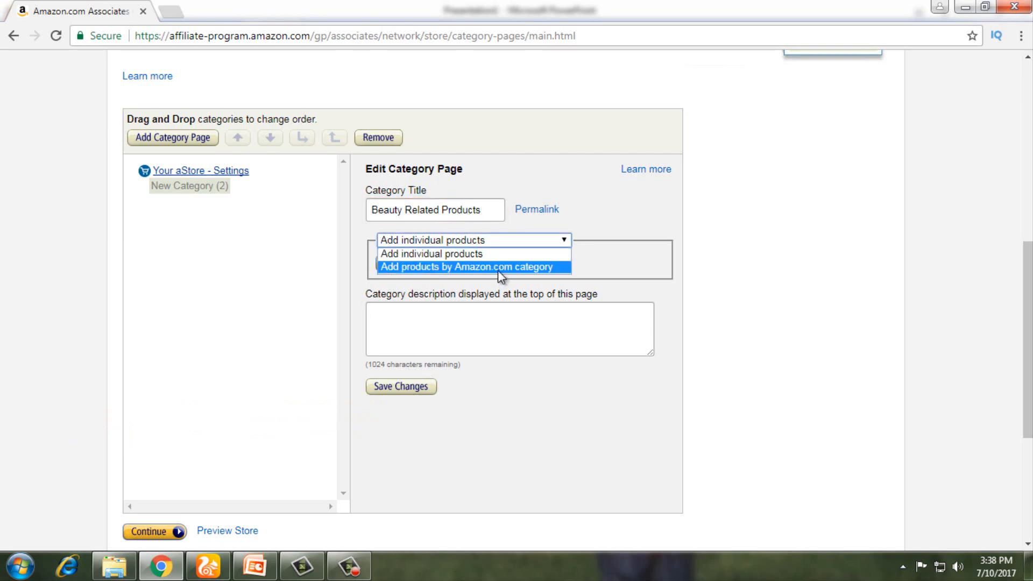
left_click(498, 268)
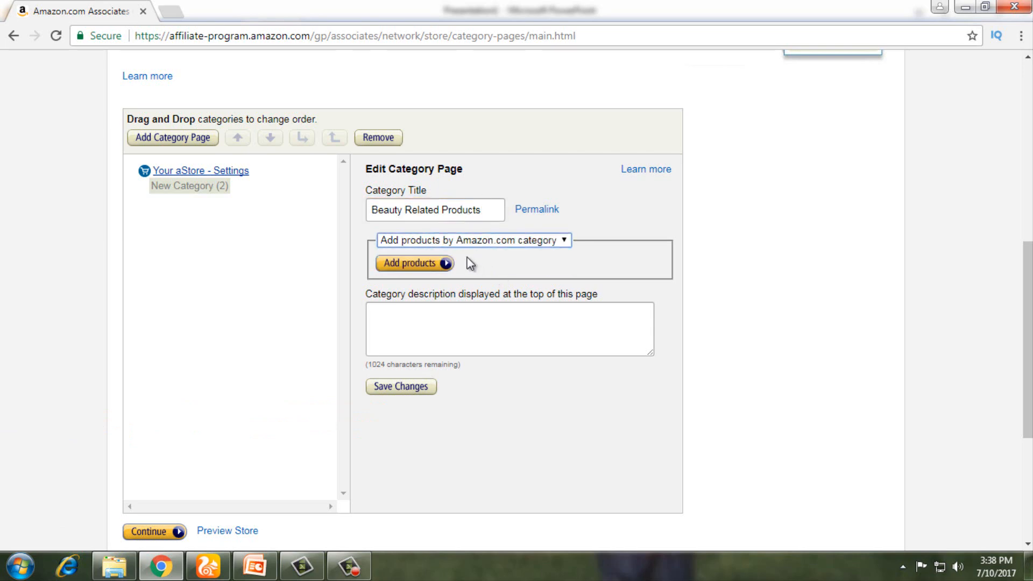
left_click(412, 244)
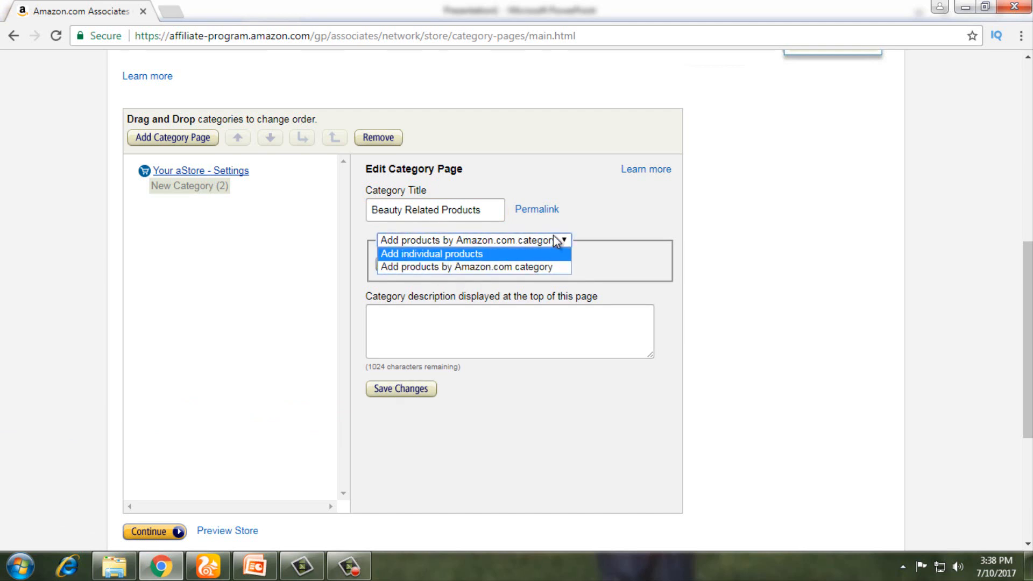
left_click(533, 267)
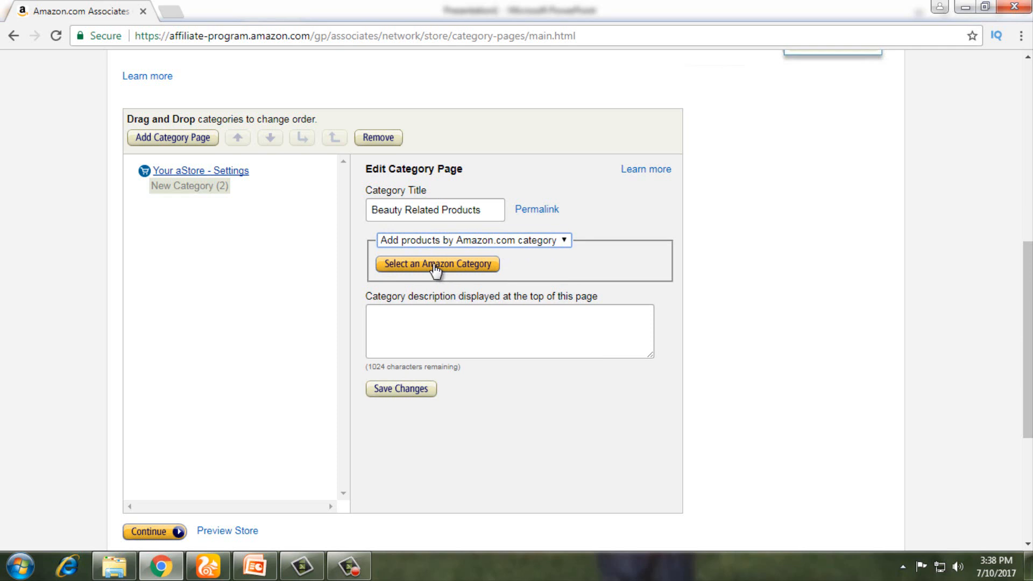
left_click(397, 324)
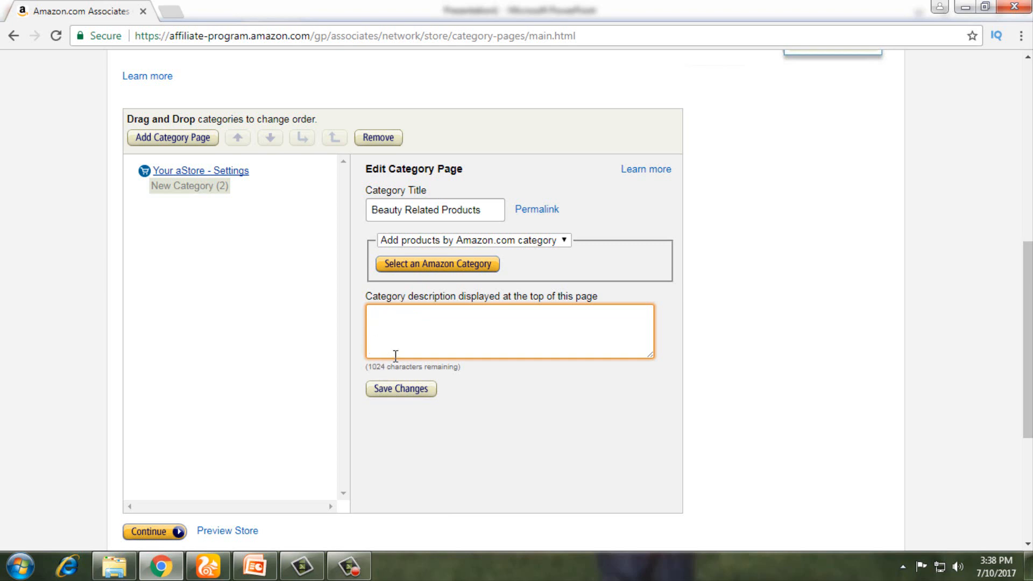
Step: Choose the Beauty category with the keyword 'Facebook' and save it
left_click(441, 269)
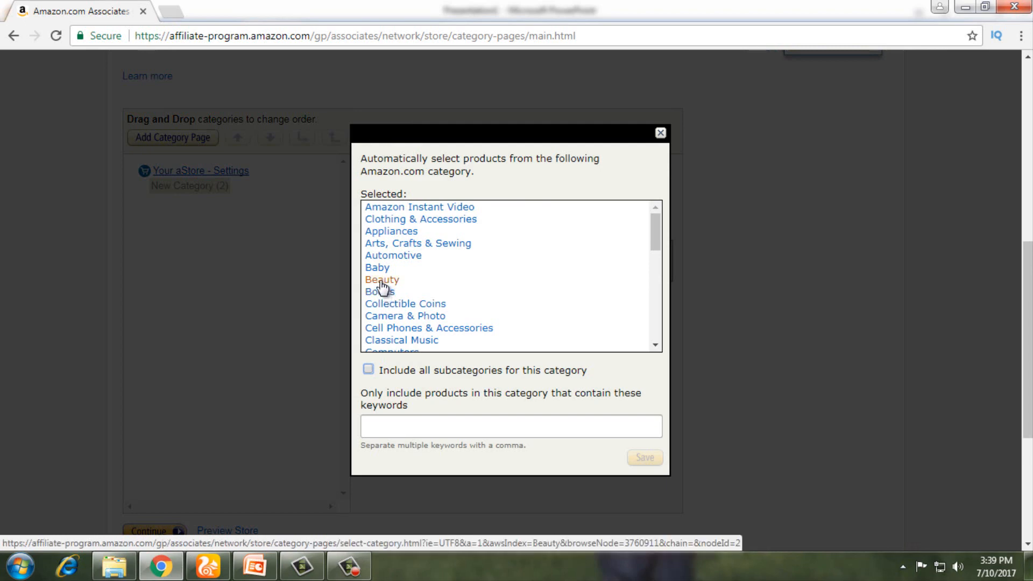
scroll(382, 285, "down", 8)
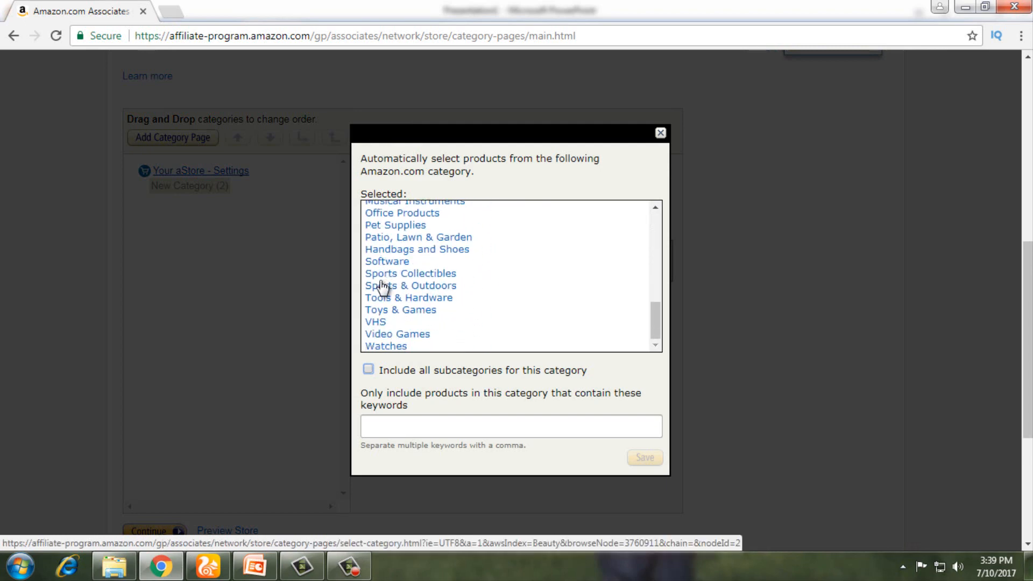
scroll(382, 285, "up", 5)
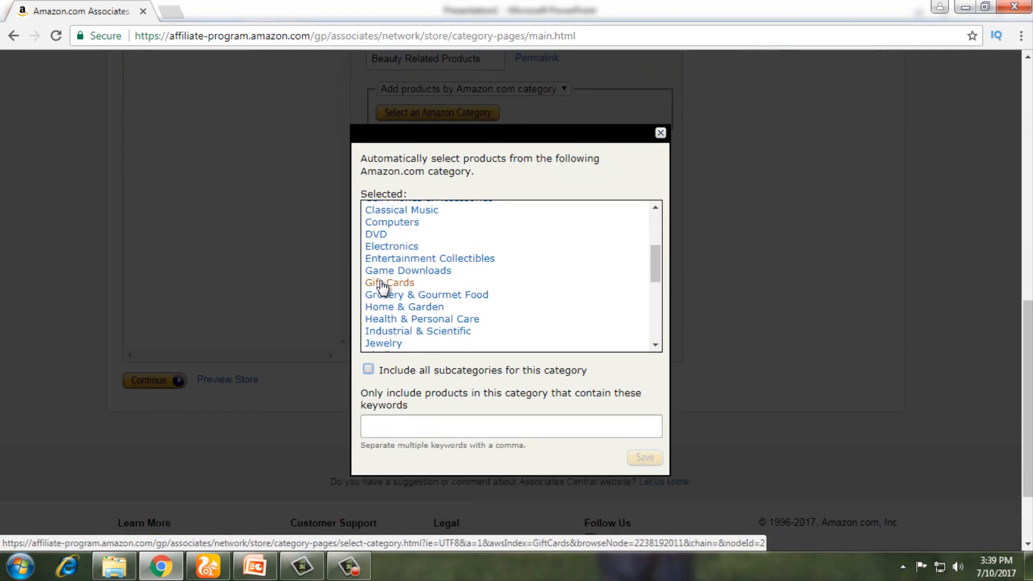
scroll(382, 285, "up", 3)
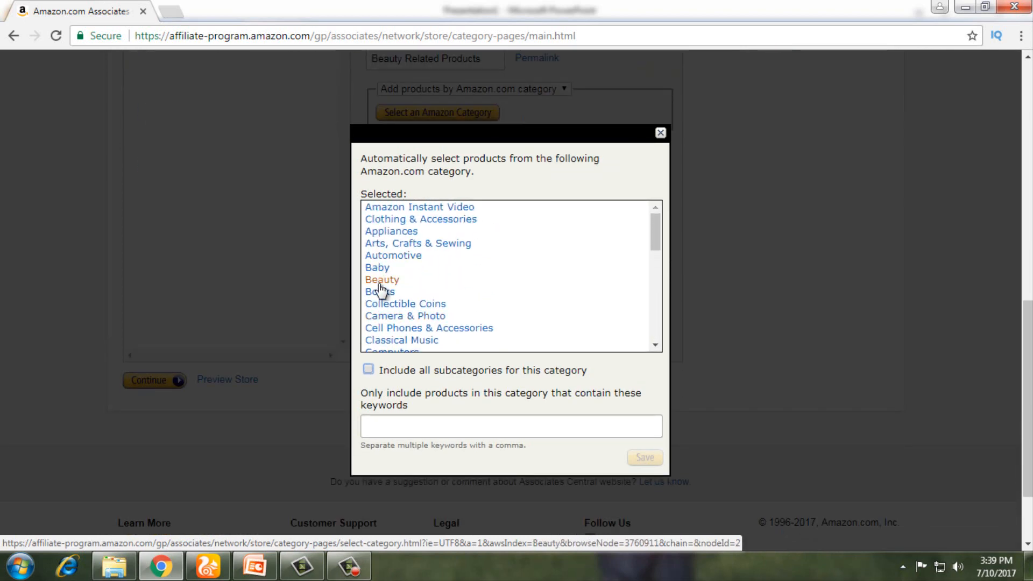
left_click(380, 281)
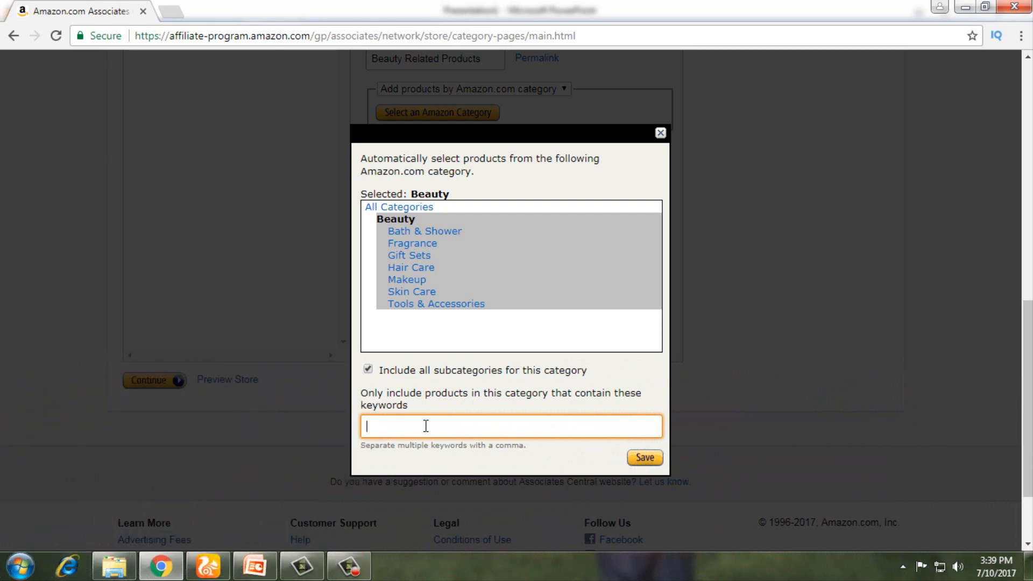
type("Facebook")
left_click(645, 457)
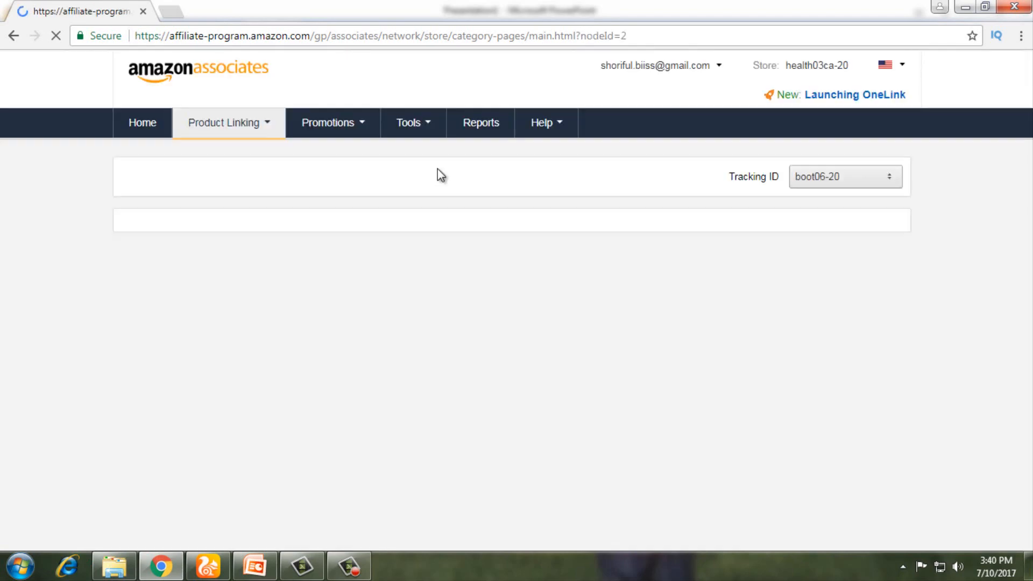
scroll(428, 435, "down", 5)
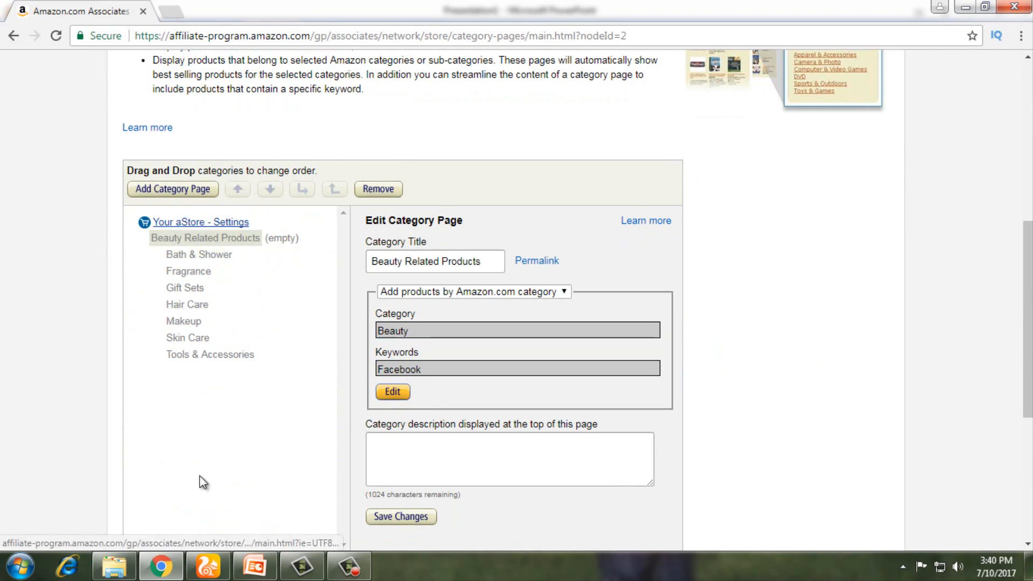
scroll(201, 476, "down", 1)
scroll(200, 476, "down", 2)
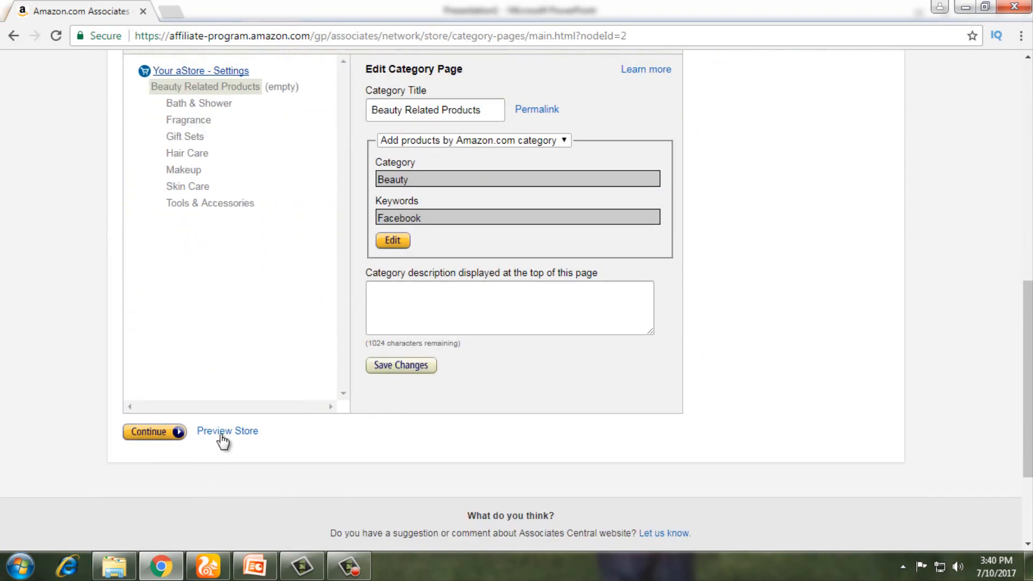
Step: Advance to the Color & Design step, briefly revisiting the category pages step
left_click(163, 436)
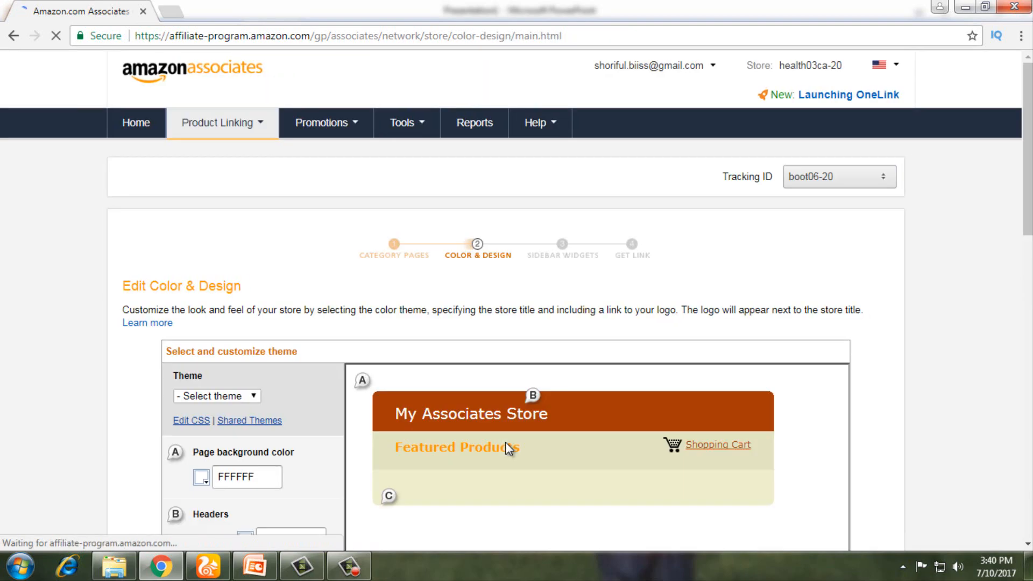
scroll(506, 443, "down", 4)
scroll(510, 450, "down", 4)
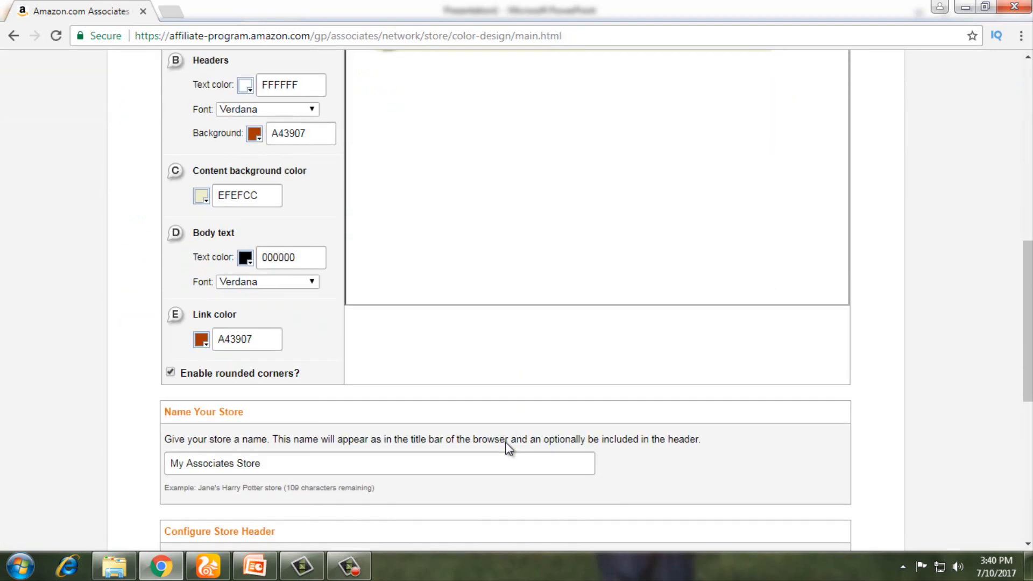
scroll(507, 446, "down", 4)
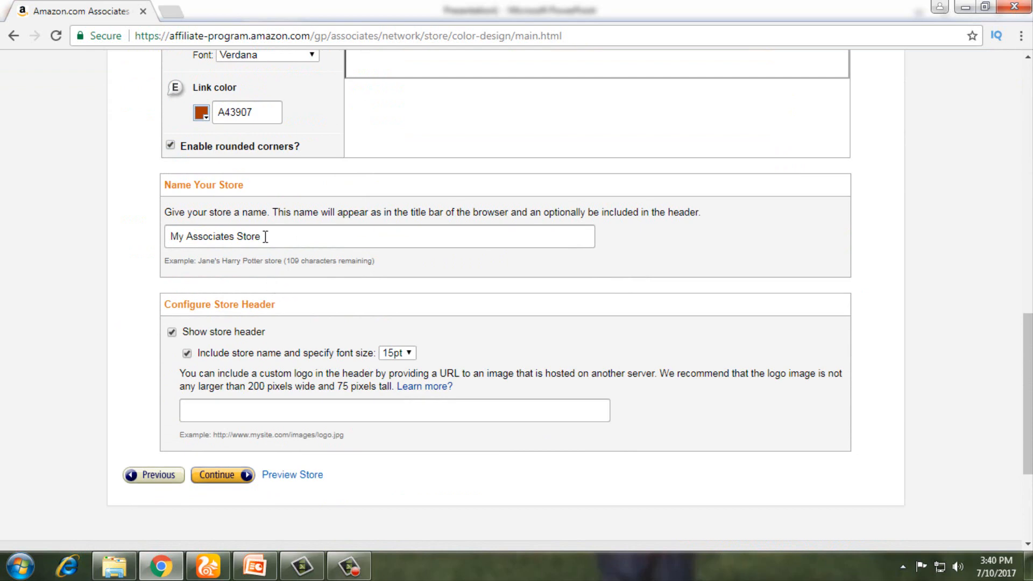
scroll(264, 257, "up", 8)
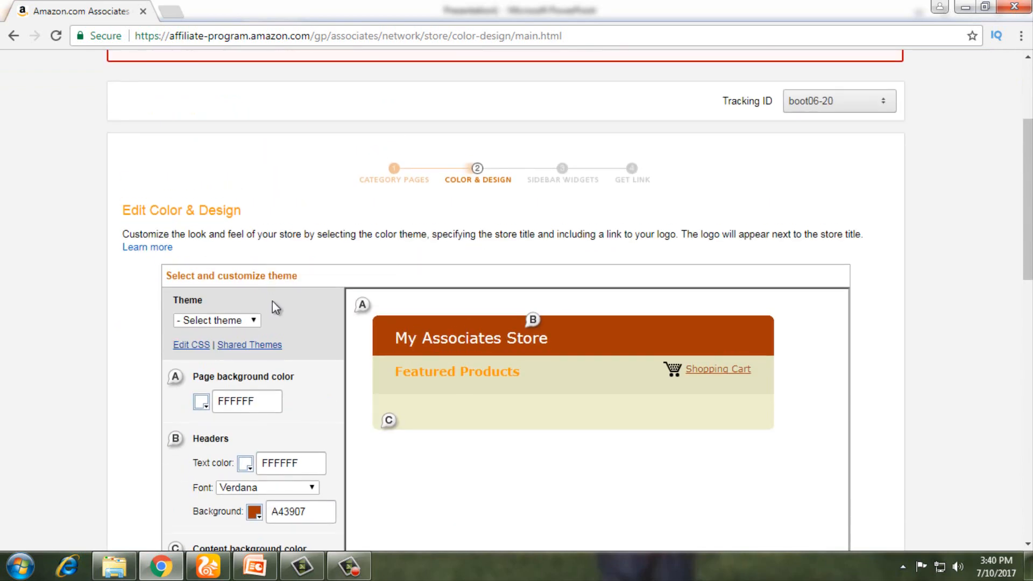
scroll(272, 308, "down", 7)
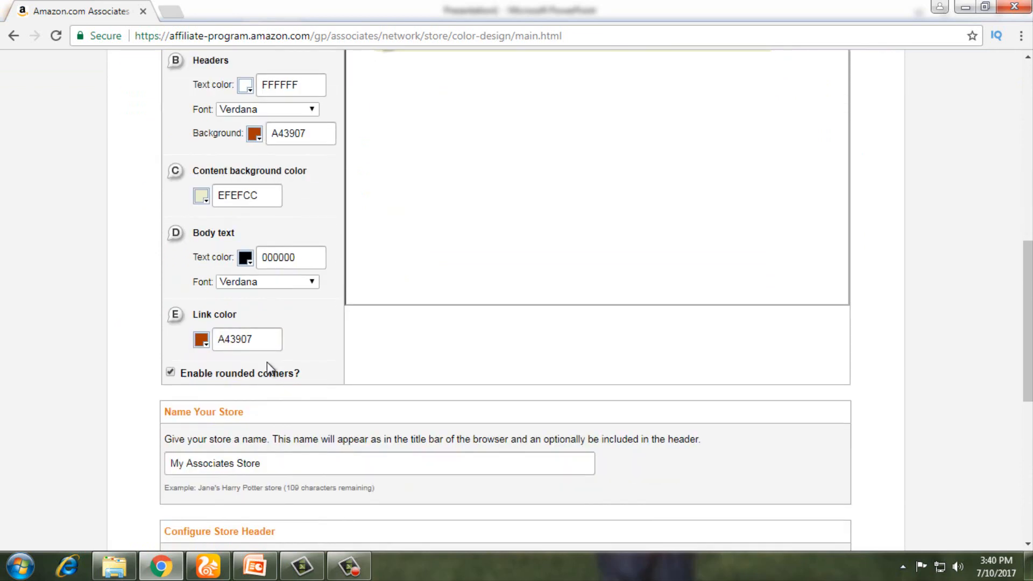
scroll(267, 362, "up", 7)
scroll(441, 404, "down", 3)
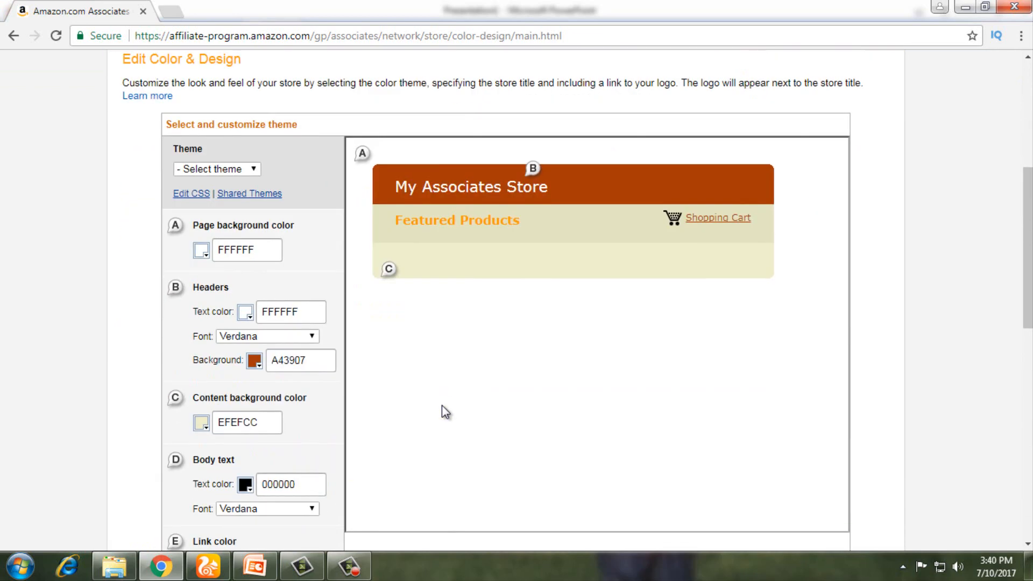
scroll(441, 405, "down", 8)
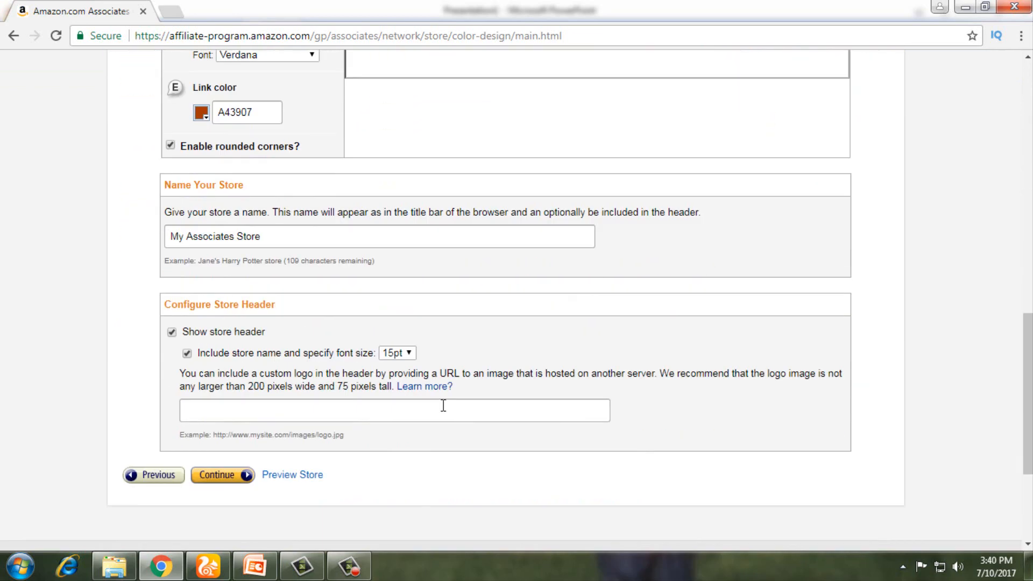
left_click(155, 476)
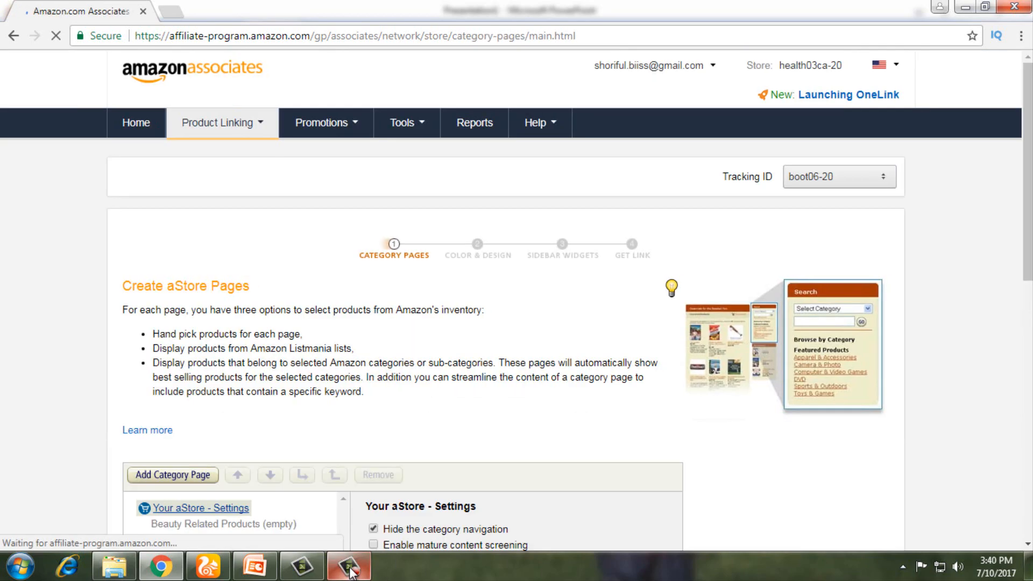
left_click(352, 570)
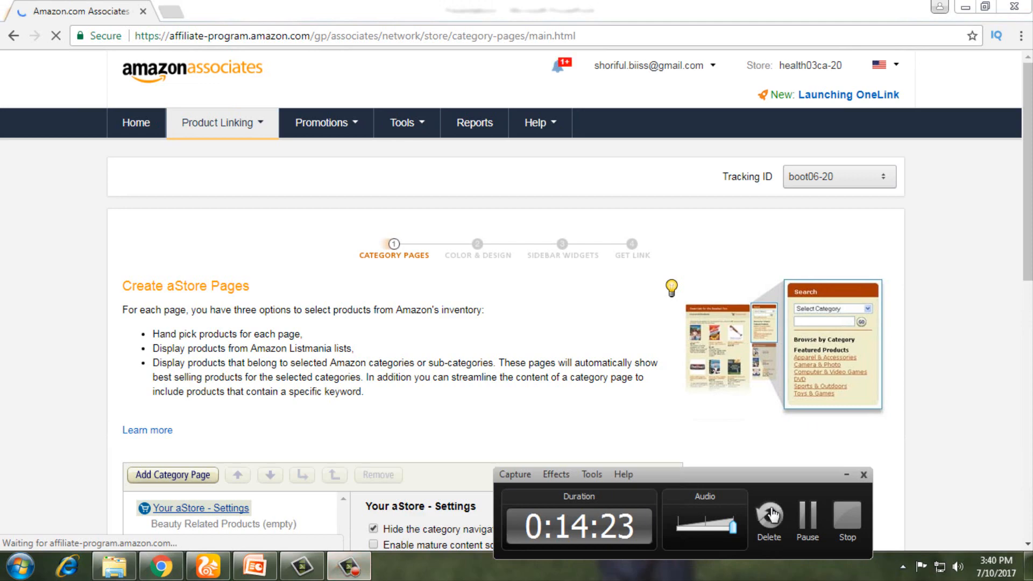
left_click(807, 515)
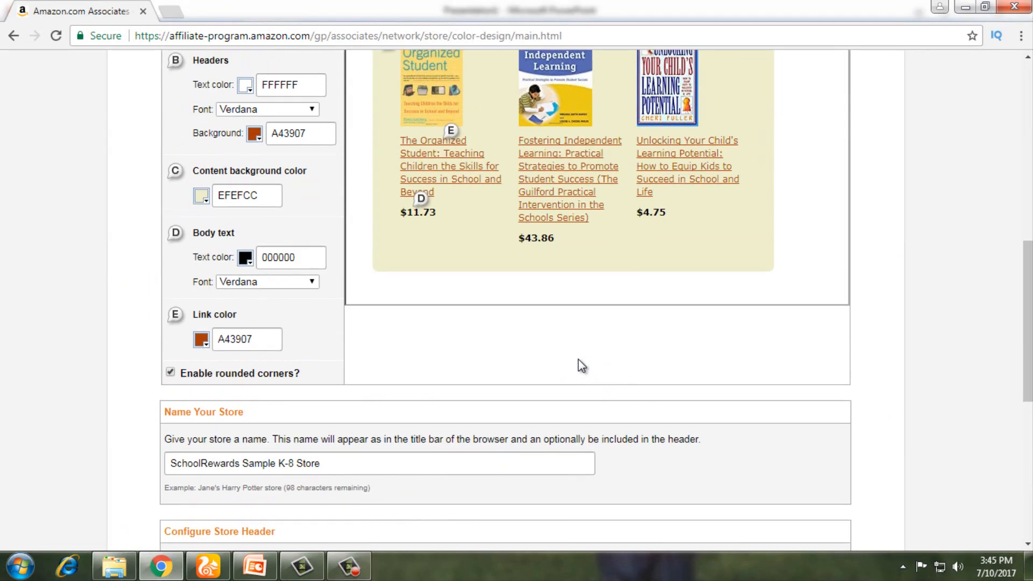
scroll(580, 365, "up", 3)
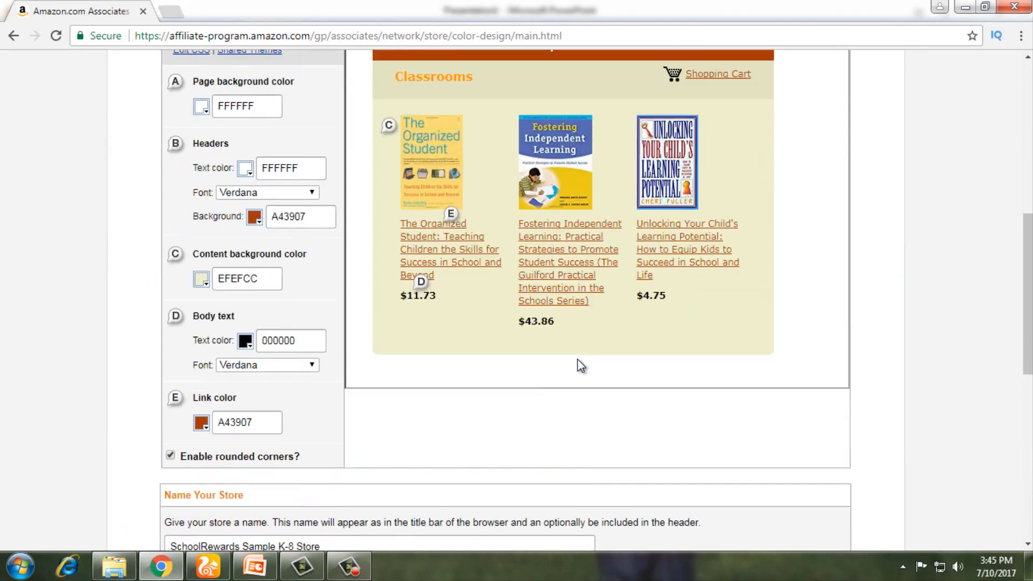
scroll(387, 280, "up", 4)
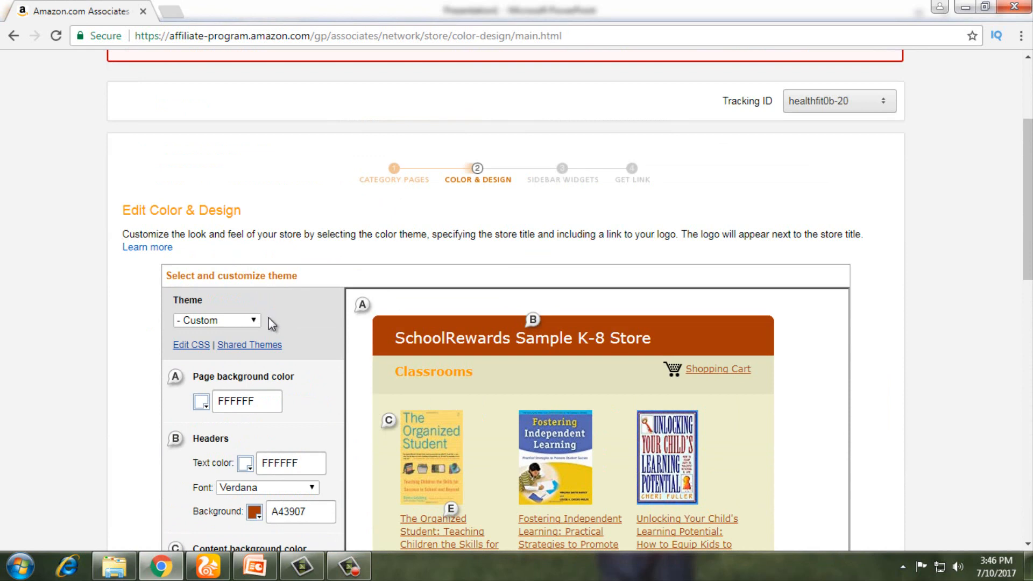
scroll(269, 323, "down", 3)
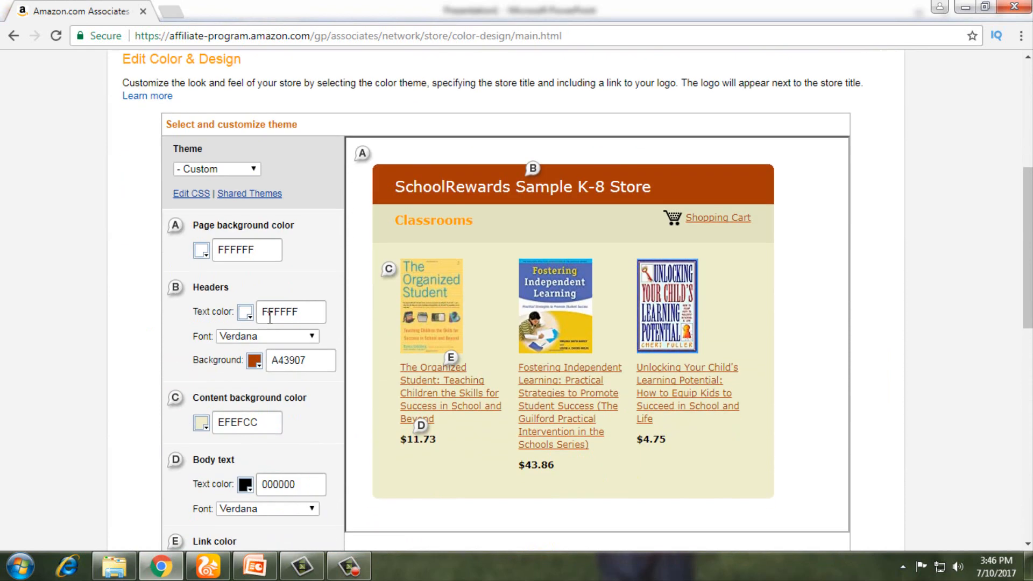
Step: Try the Blue and Brick themes, then set the theme to Custom
left_click(251, 169)
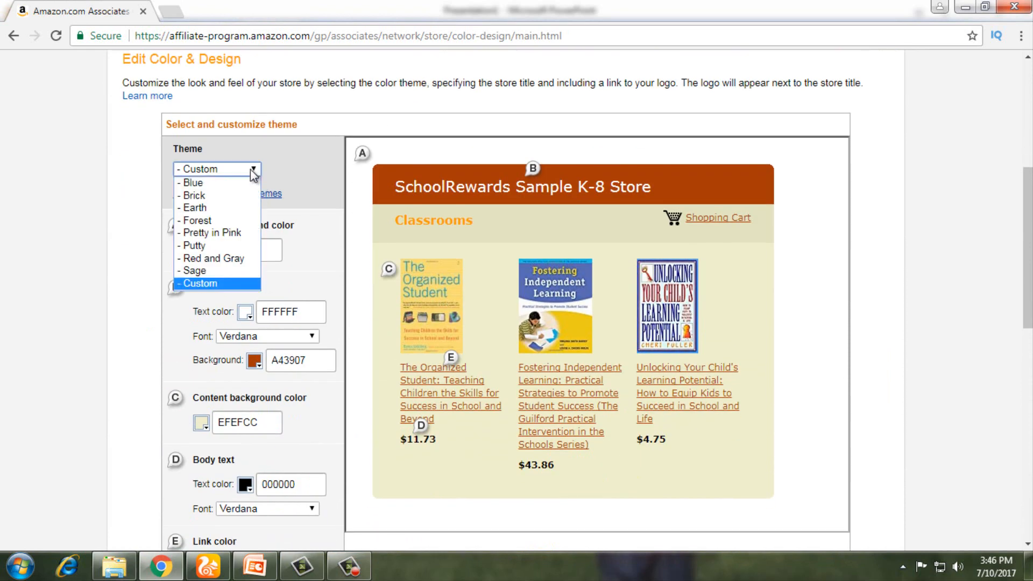
left_click(213, 183)
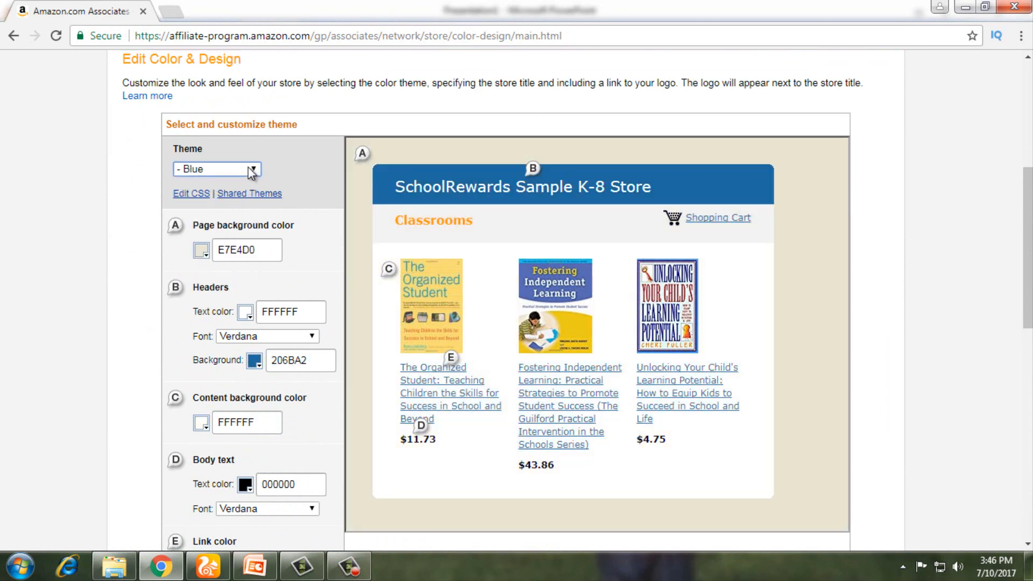
left_click(249, 169)
left_click(217, 196)
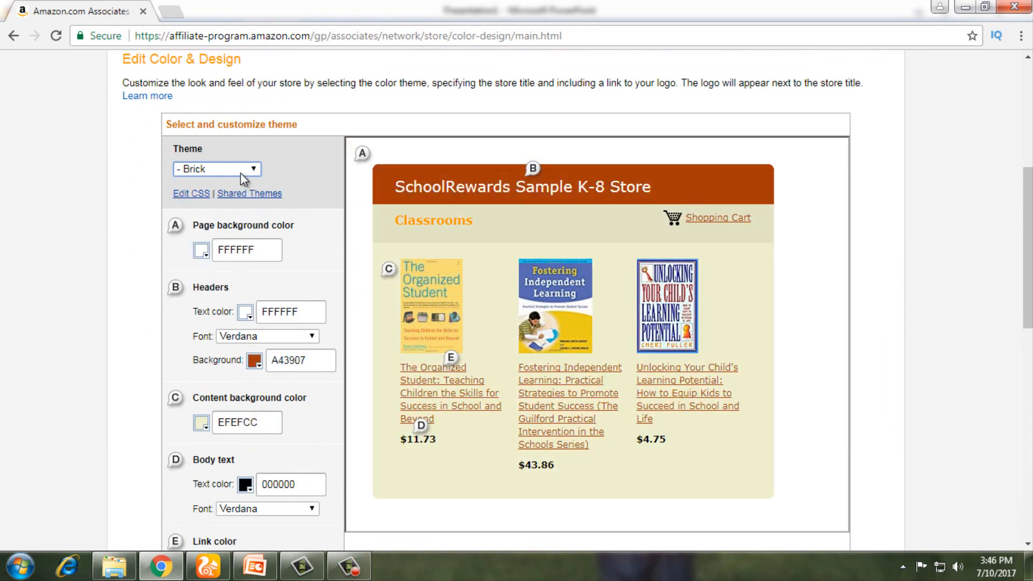
left_click(252, 171)
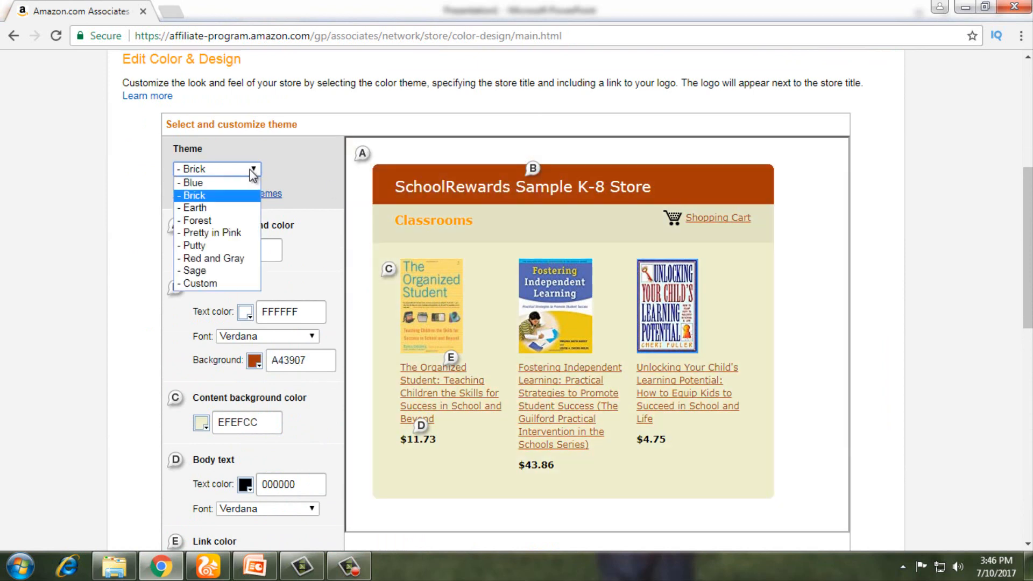
left_click(213, 280)
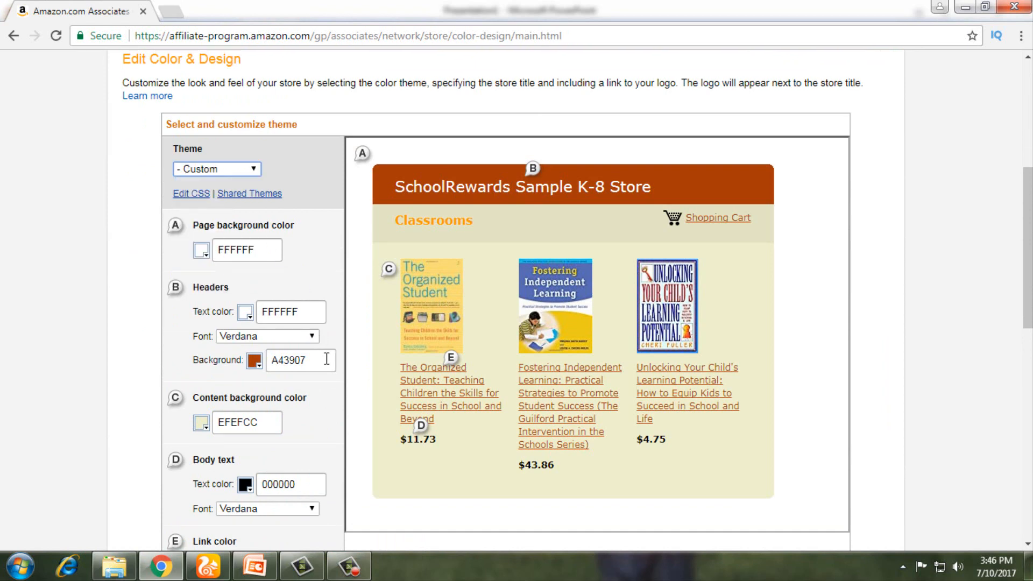
scroll(327, 359, "down", 1)
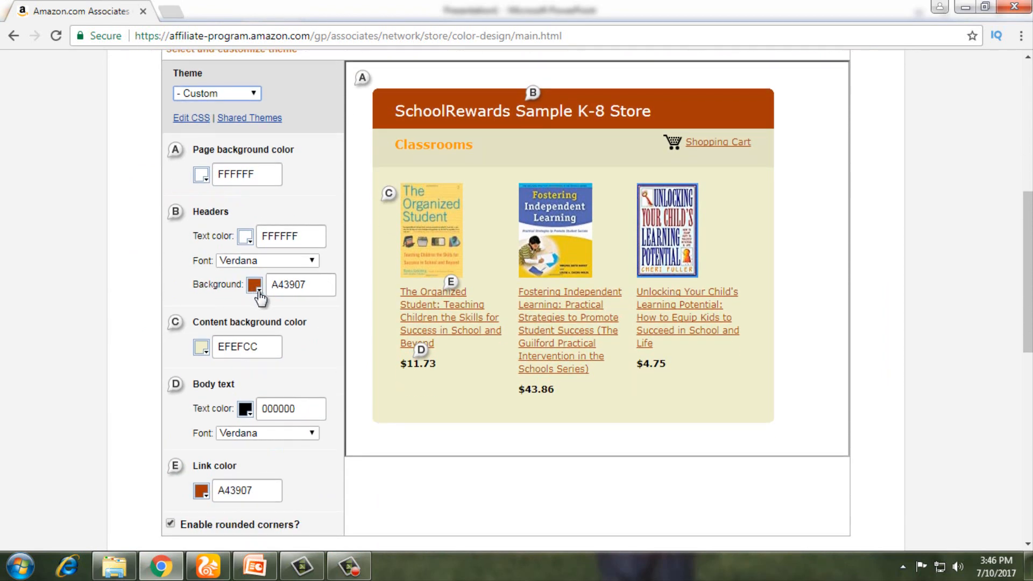
scroll(260, 298, "down", 2)
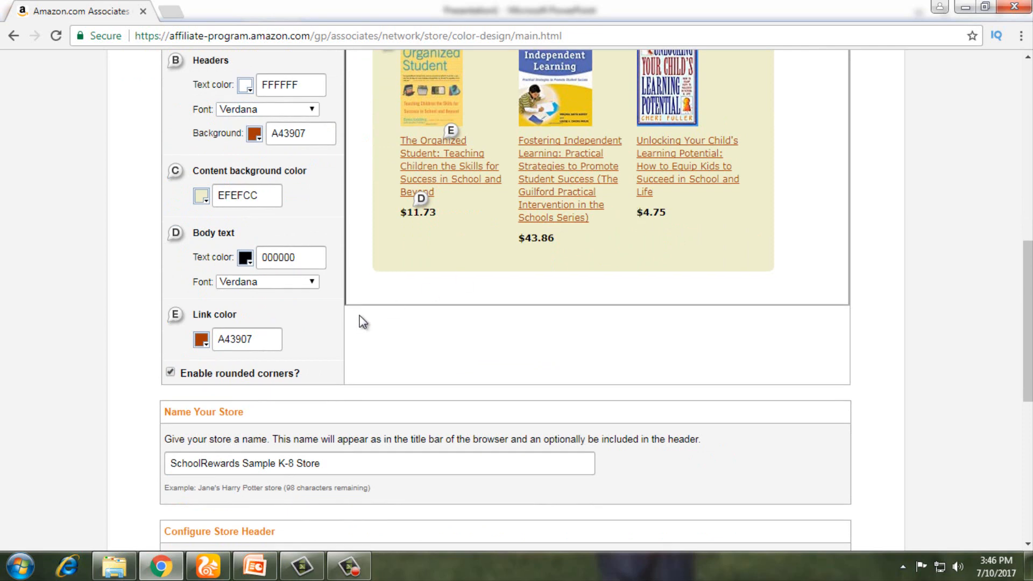
scroll(360, 316, "down", 2)
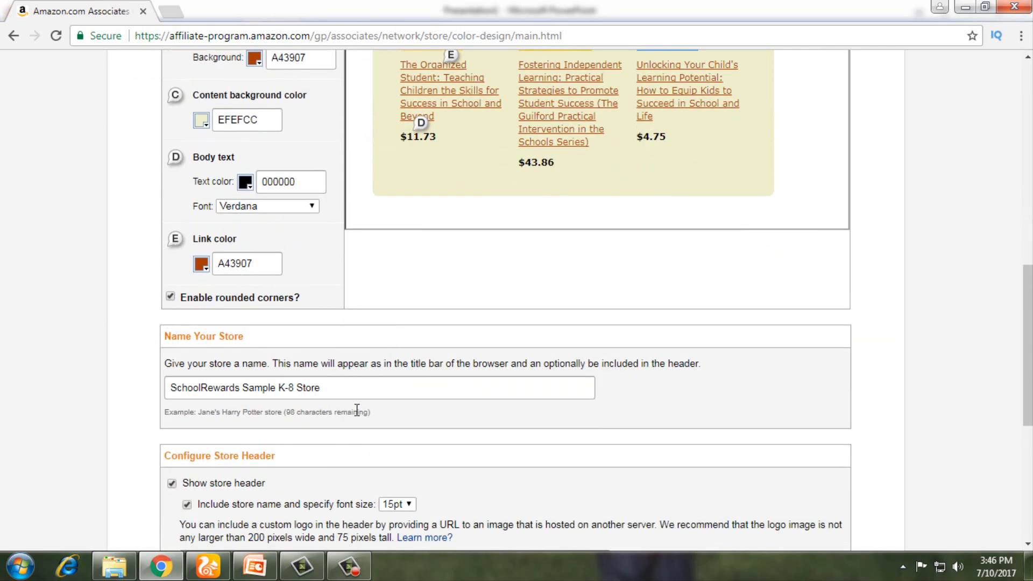
scroll(350, 302, "down", 1)
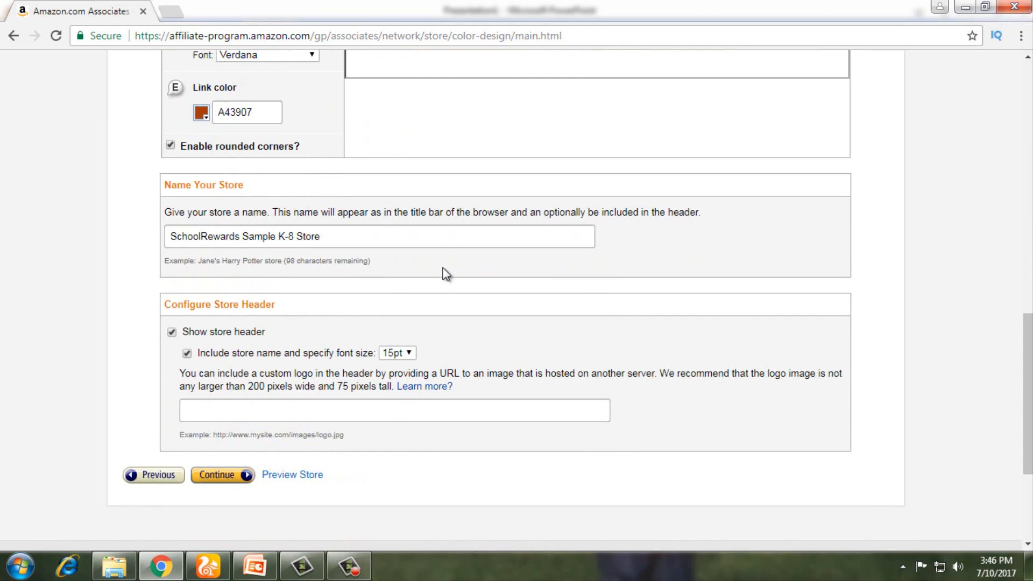
scroll(445, 274, "up", 12)
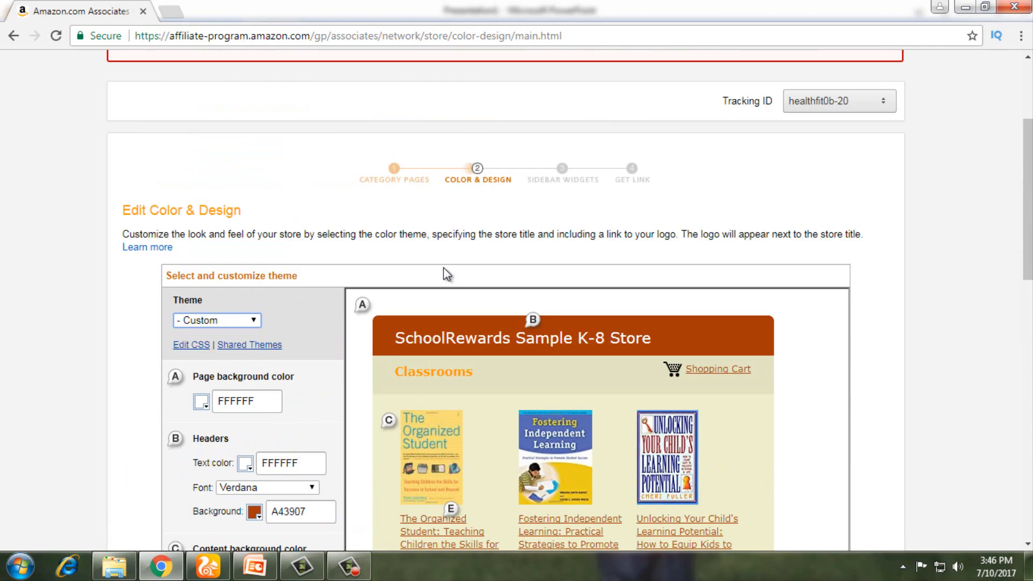
scroll(444, 273, "down", 6)
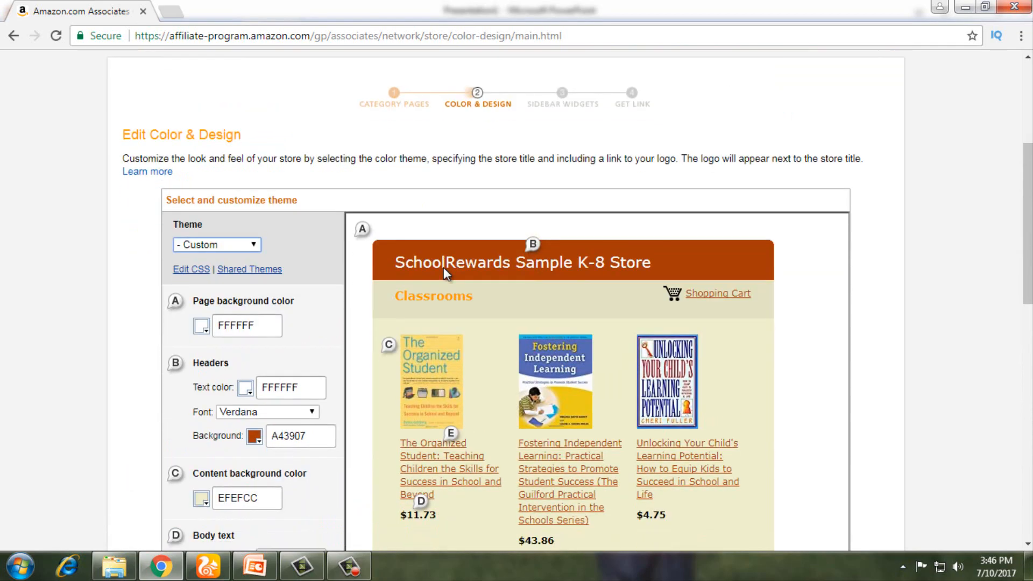
scroll(346, 455, "down", 5)
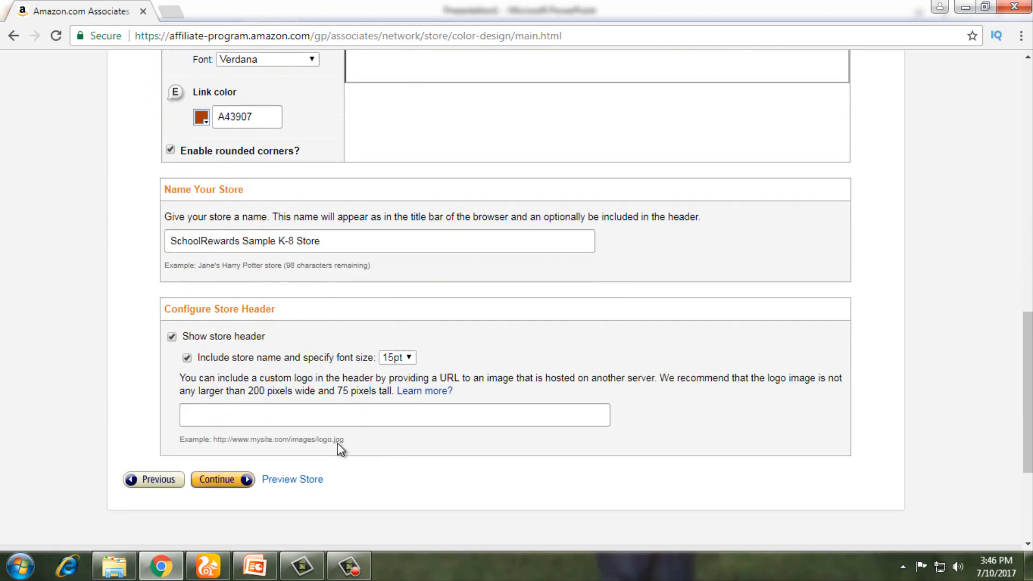
scroll(270, 272, "up", 1)
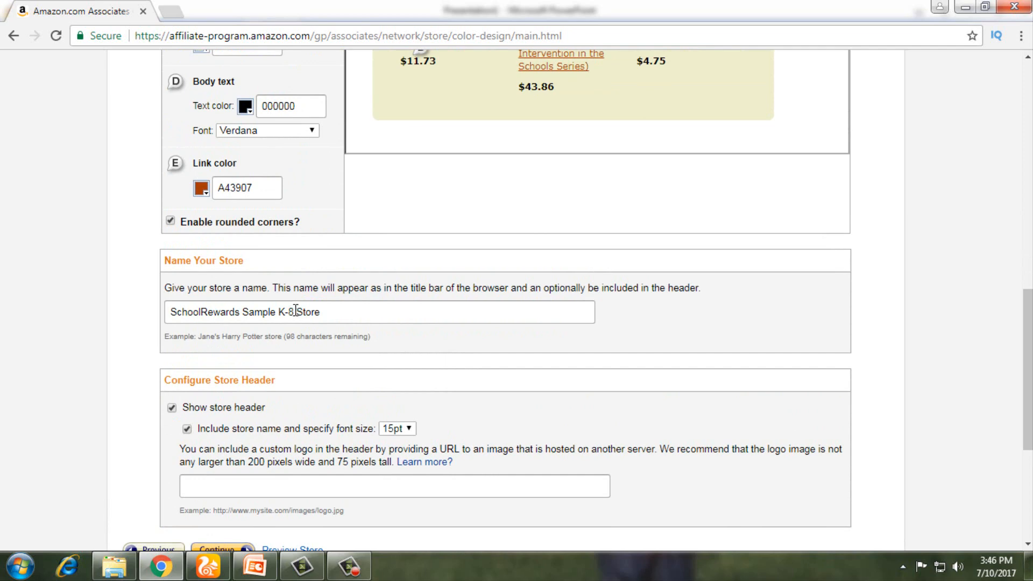
scroll(295, 311, "up", 3)
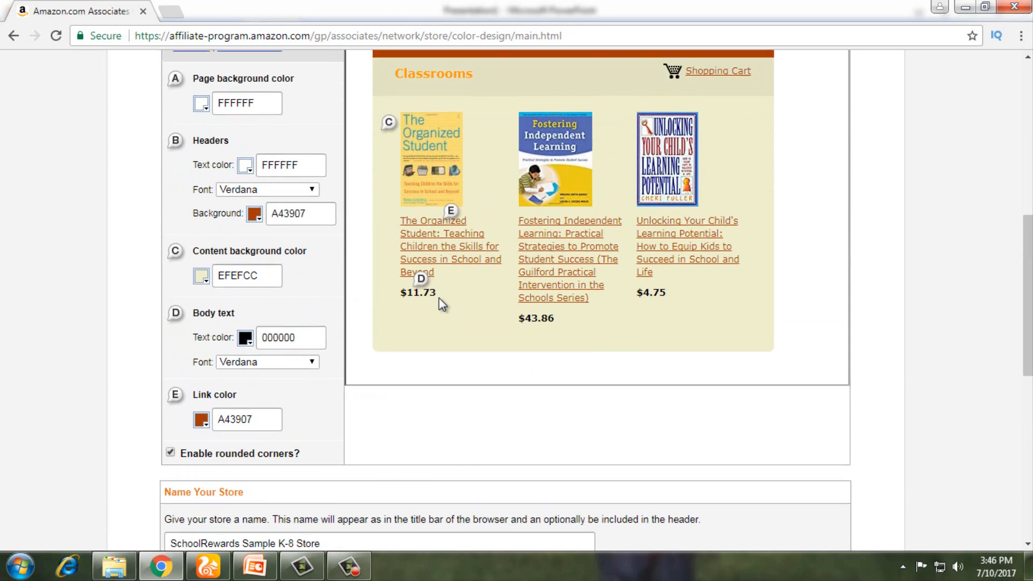
scroll(442, 304, "up", 1)
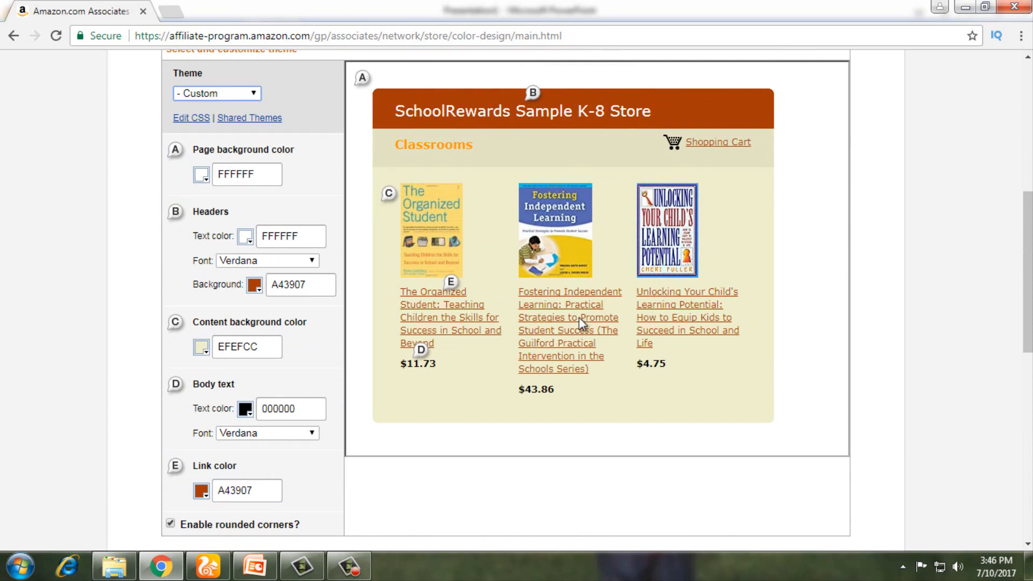
scroll(579, 318, "down", 2)
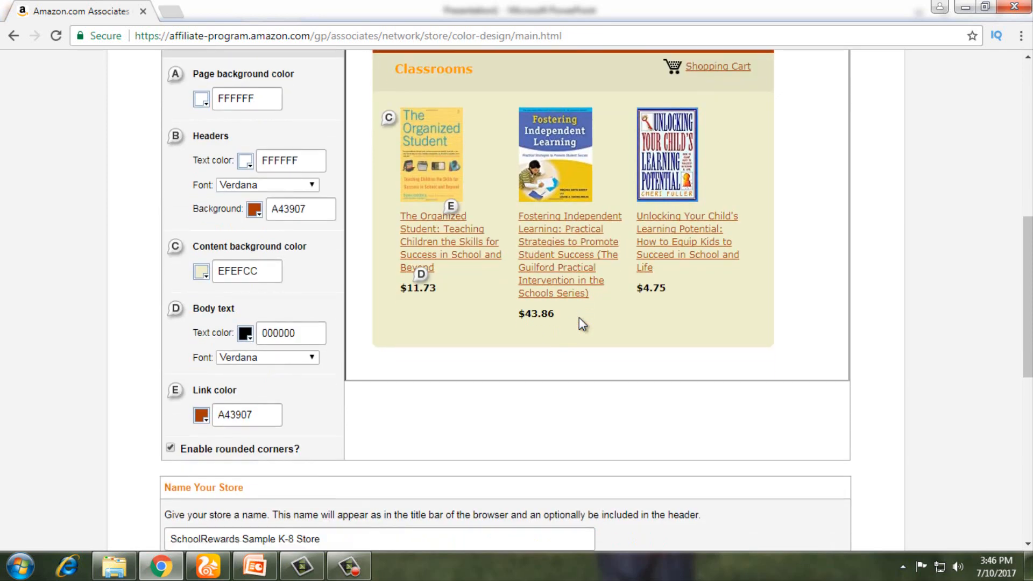
scroll(579, 318, "down", 5)
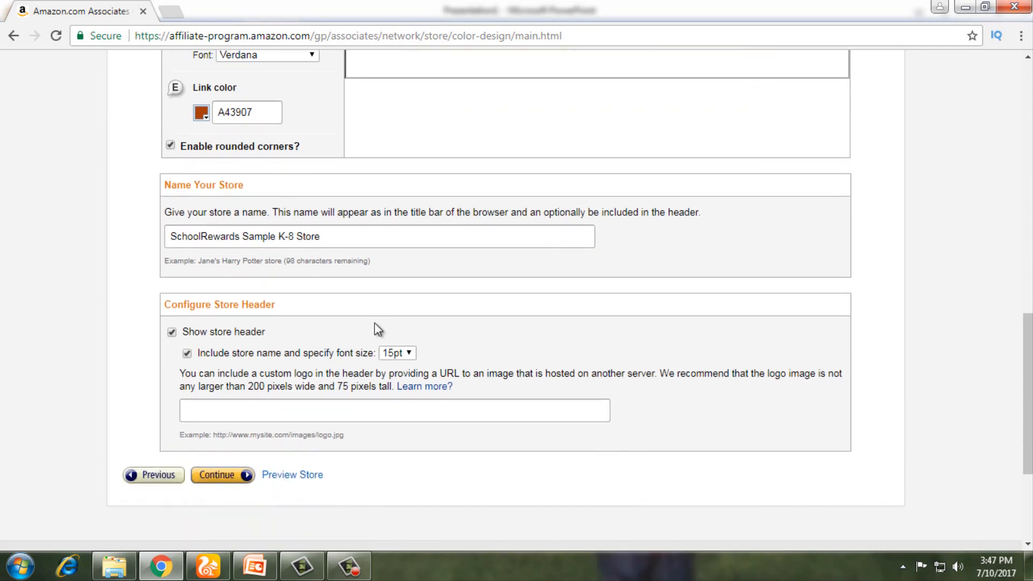
scroll(310, 237, "up", 1)
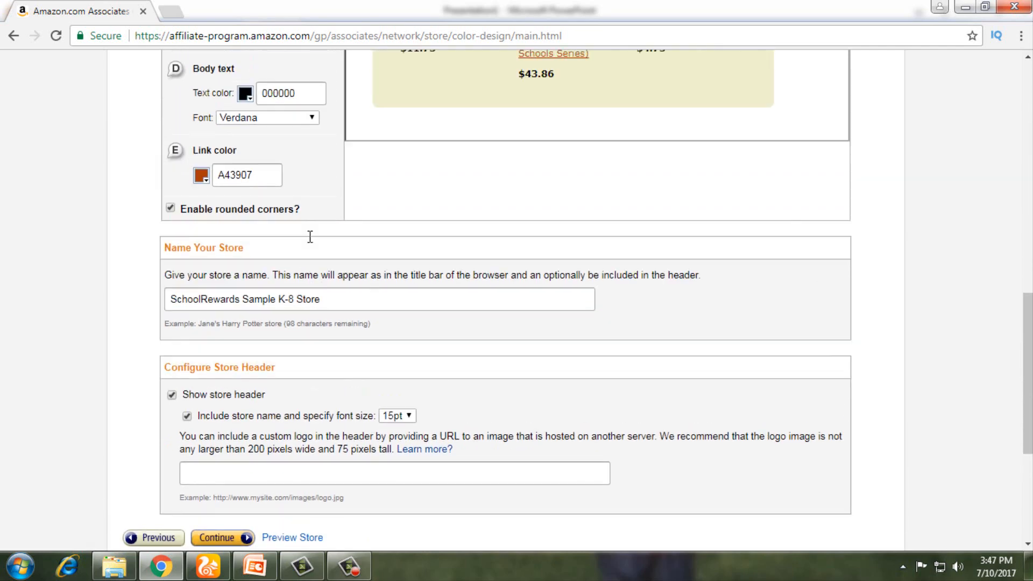
scroll(311, 240, "up", 1)
scroll(317, 377, "down", 1)
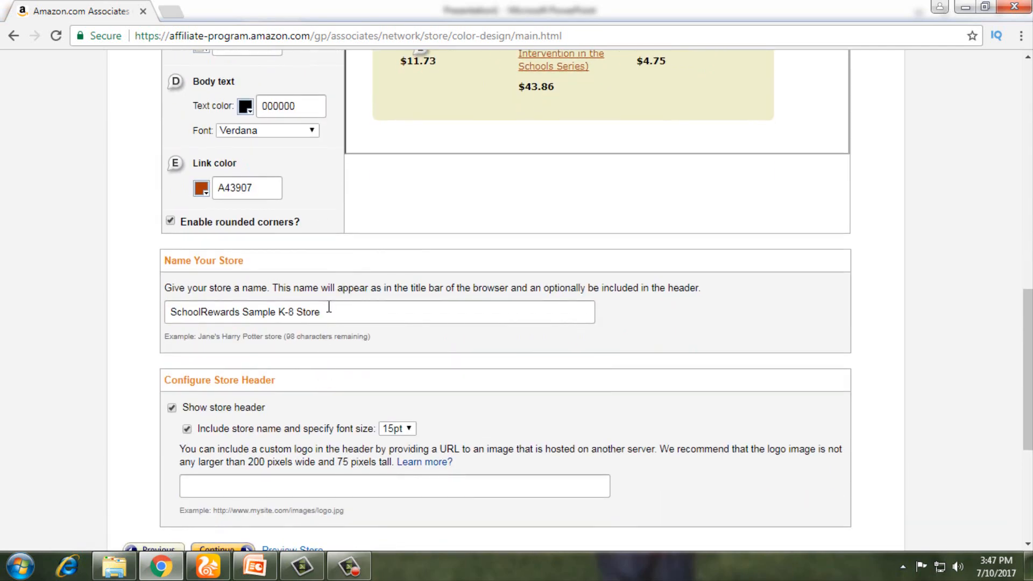
left_click_drag(321, 311, 87, 316)
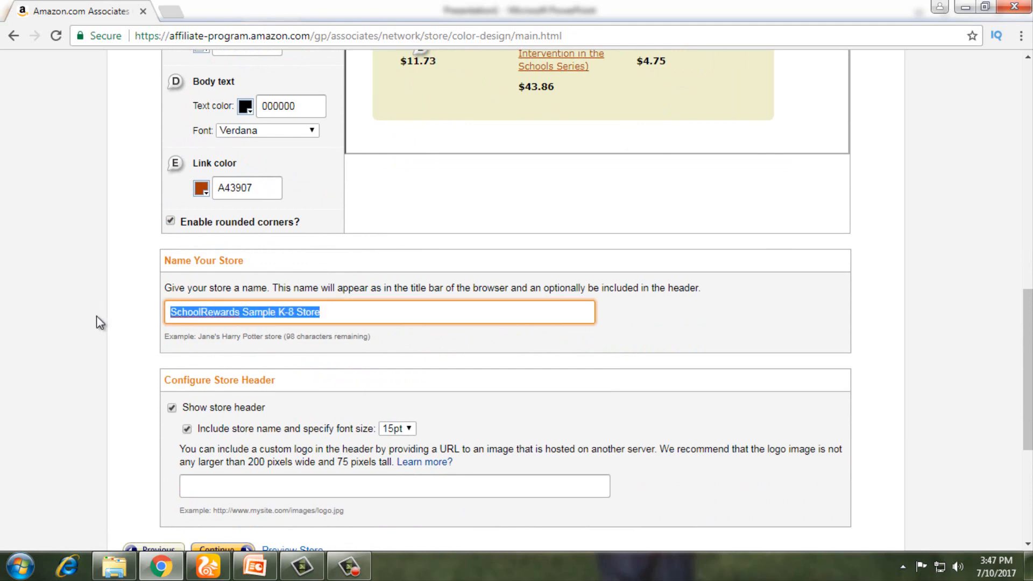
key("BackSpace")
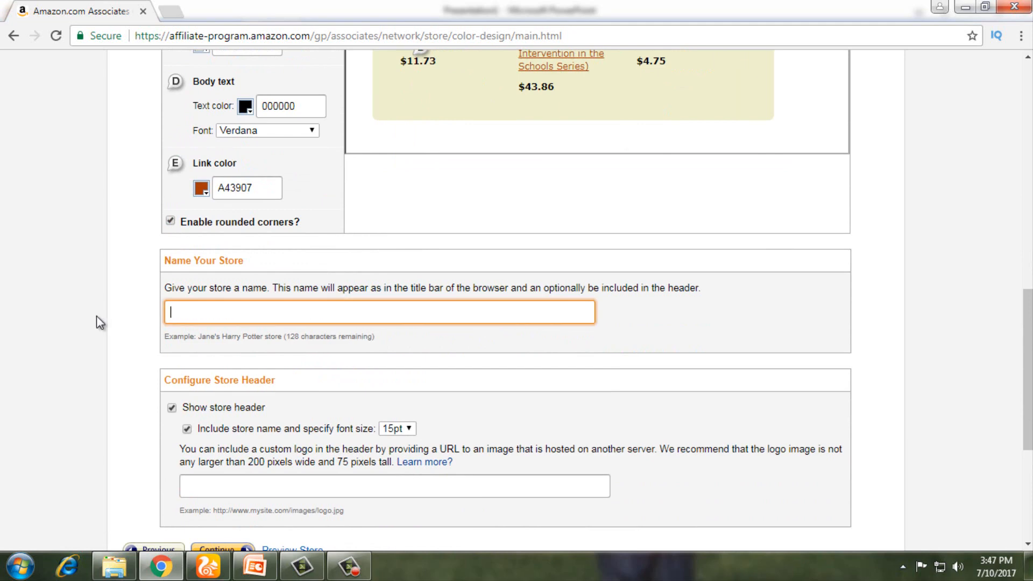
type("MY")
key("BackSpace")
key("BackSpace")
scroll(300, 381, "up", 8)
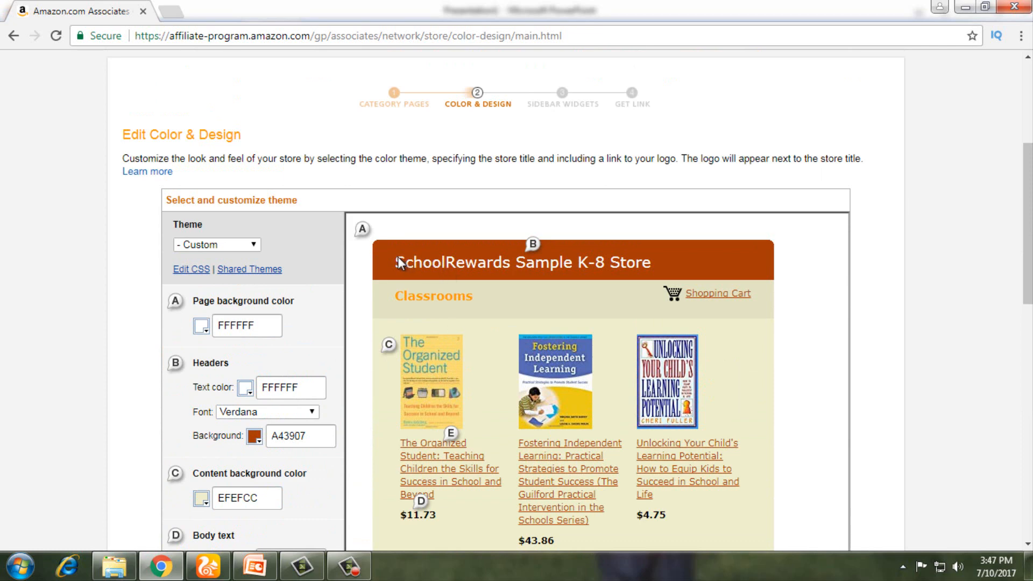
left_click_drag(396, 259, 676, 266)
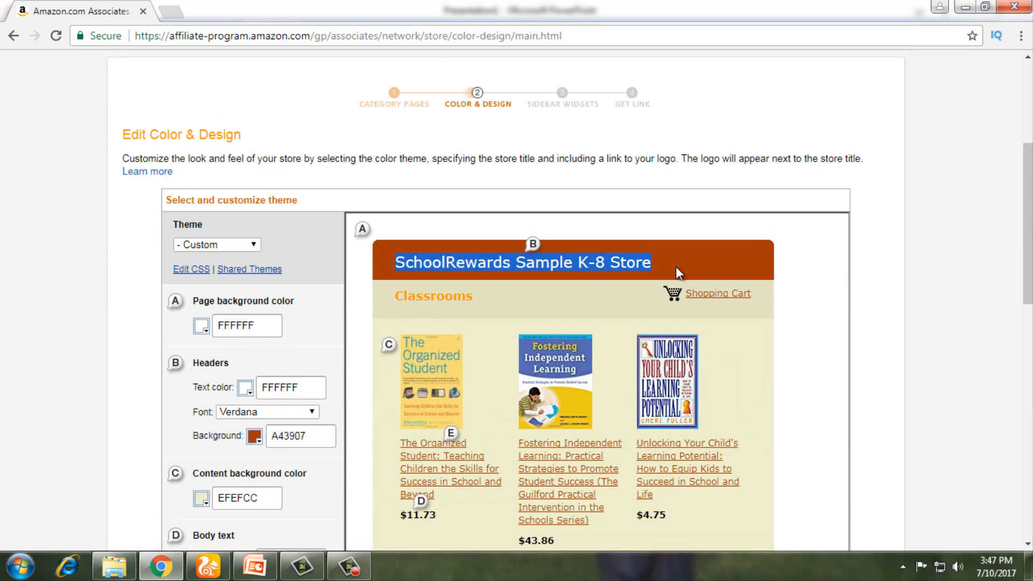
right_click(605, 263)
left_click(624, 271)
scroll(455, 348, "down", 7)
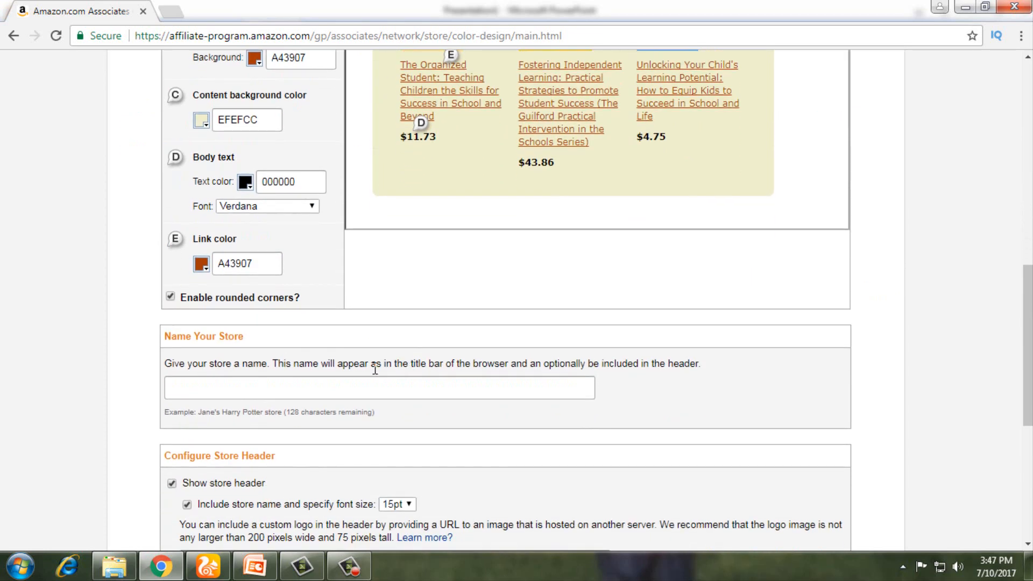
scroll(375, 370, "down", 2)
left_click(237, 310)
right_click(235, 307)
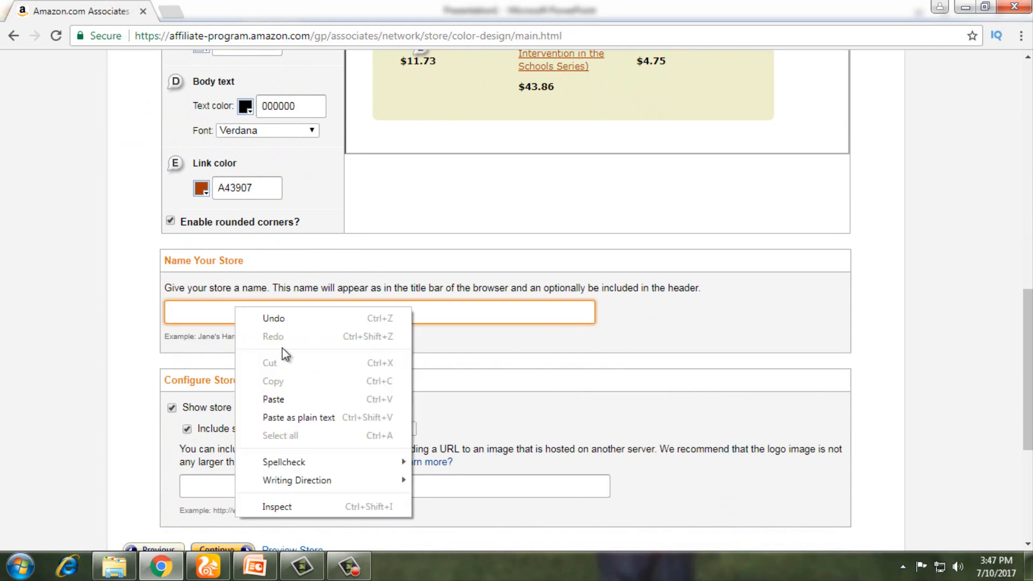
left_click(273, 400)
scroll(259, 282, "down", 4)
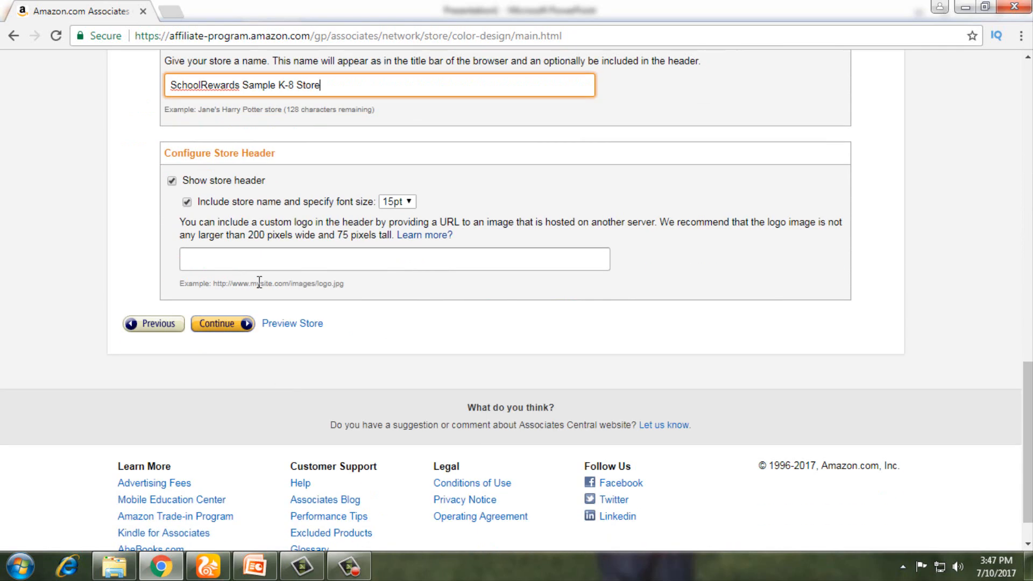
Step: Save the design to reach Sidebar Widgets, and open a new Chrome tab
left_click(221, 325)
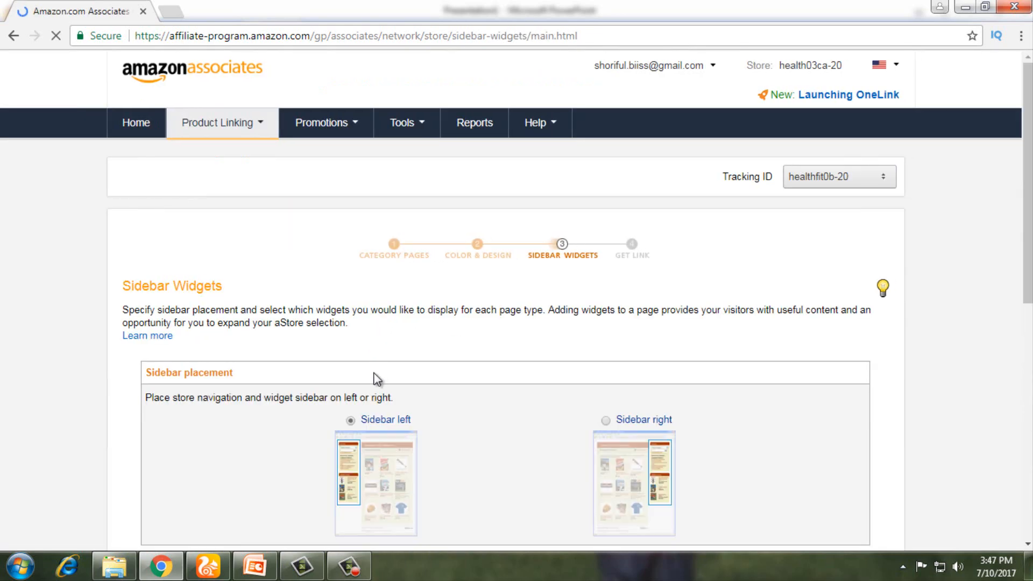
scroll(373, 373, "down", 3)
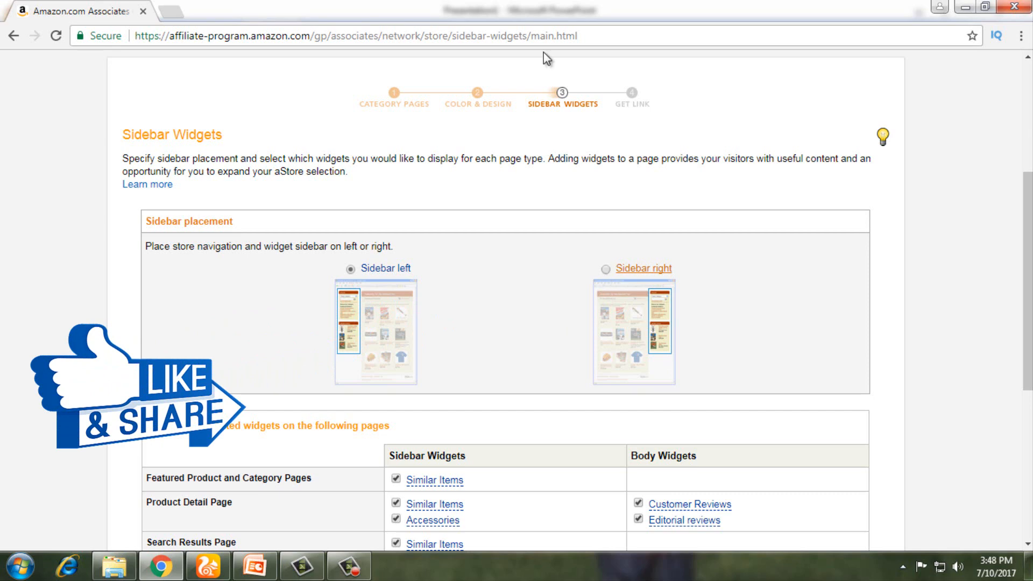
left_click(173, 13)
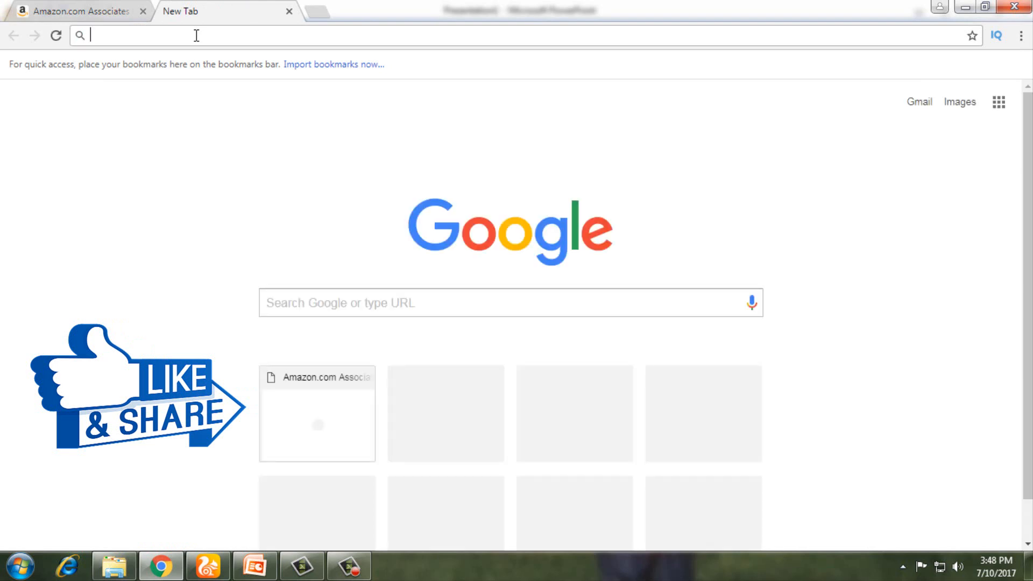
Step: Go to healthfitness26.blogspot.com in the new tab, fixing a typo in the address
type("he")
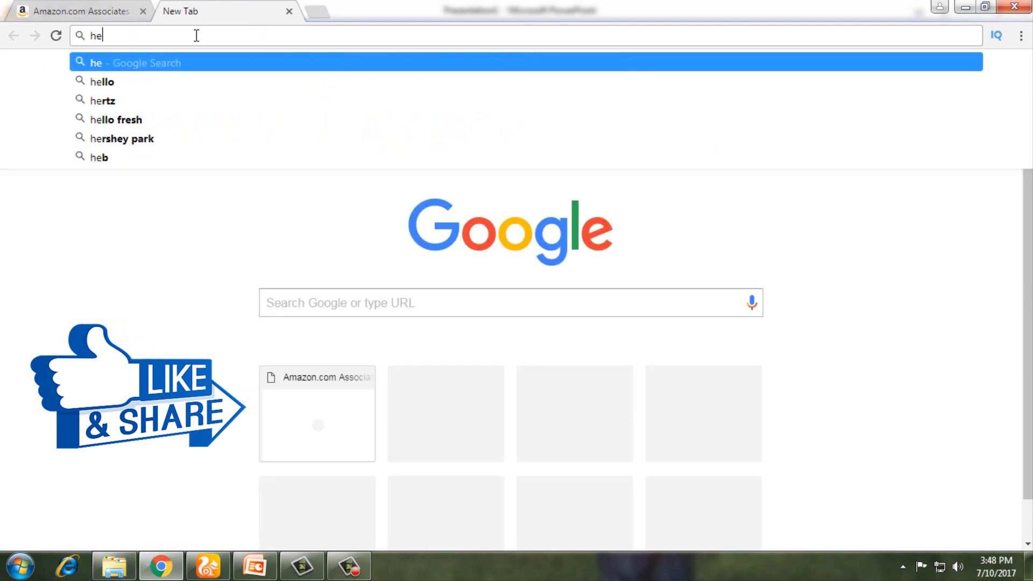
type("alt")
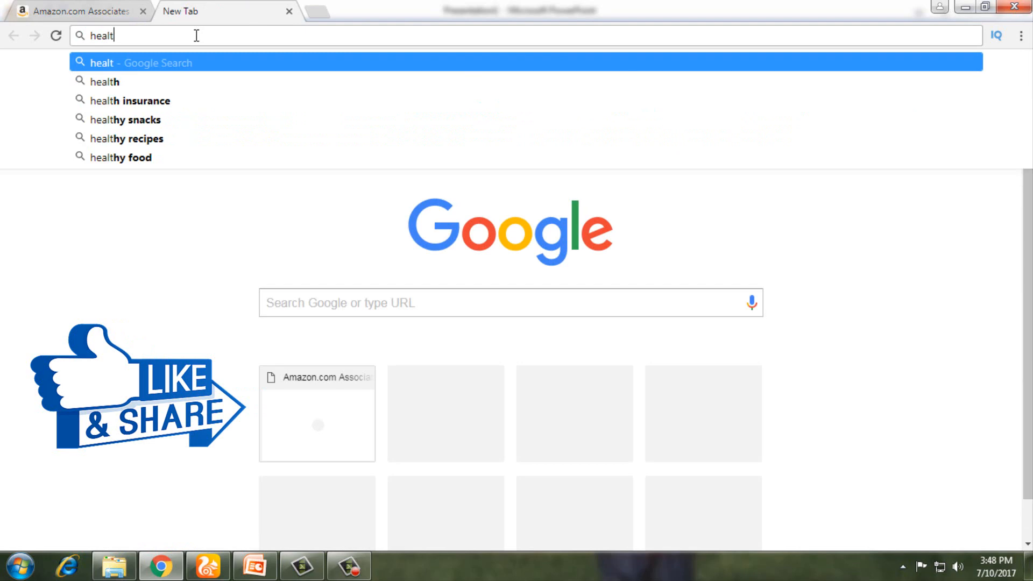
type("hf")
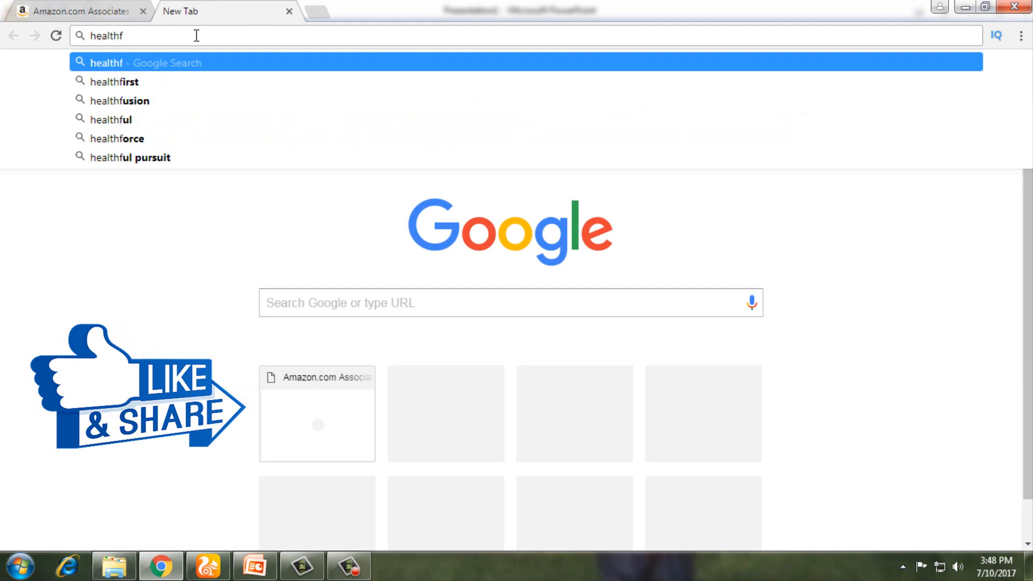
type("itness")
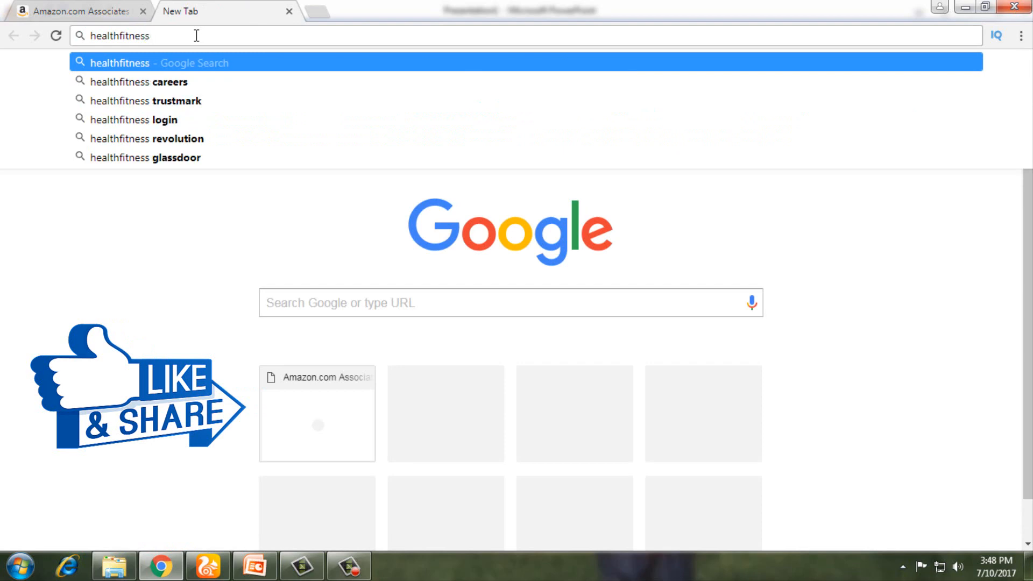
type("26")
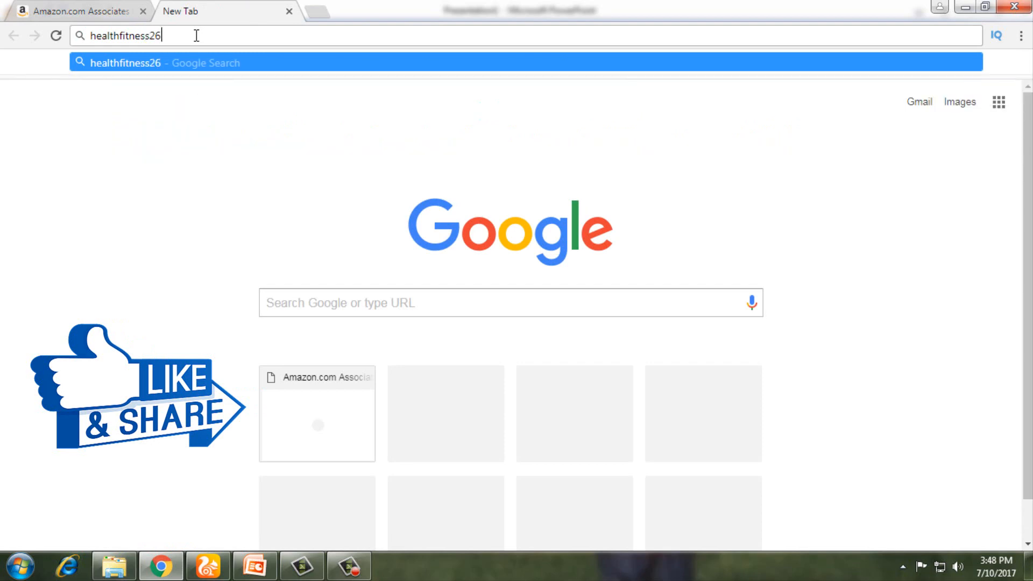
type(".bol")
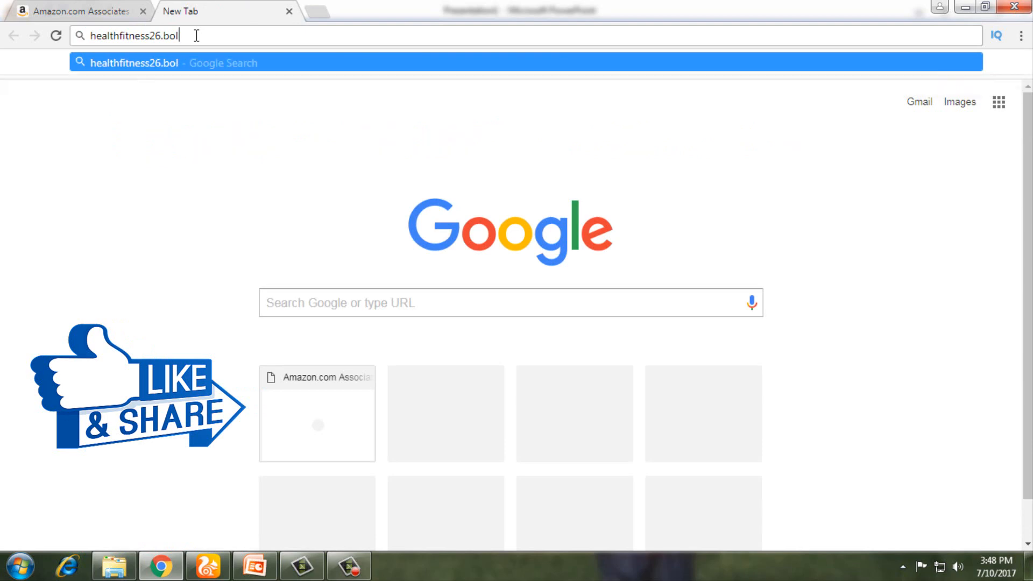
key("BackSpace")
key("BackSpace")
type("logspot")
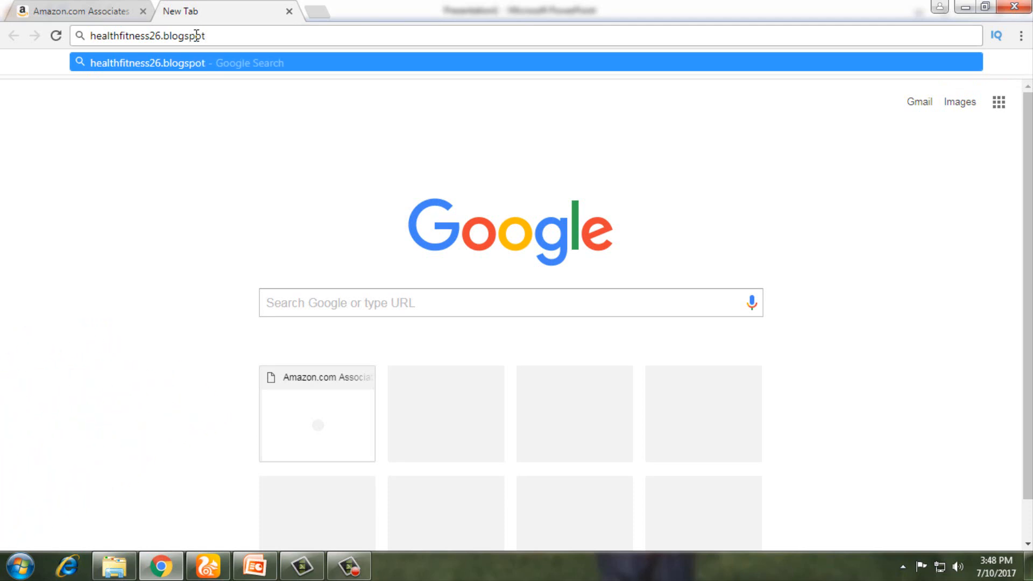
type(".com")
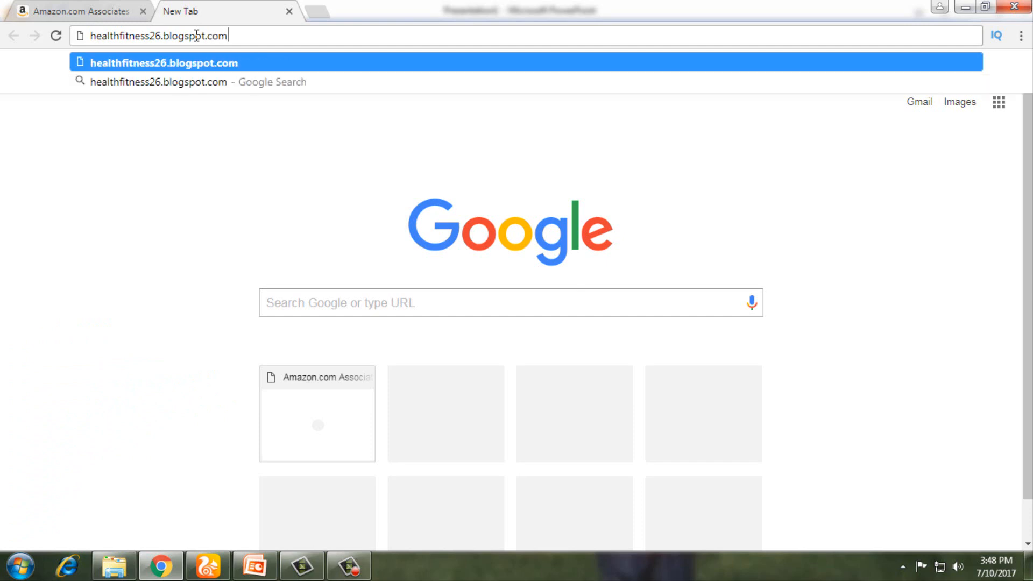
key("Return")
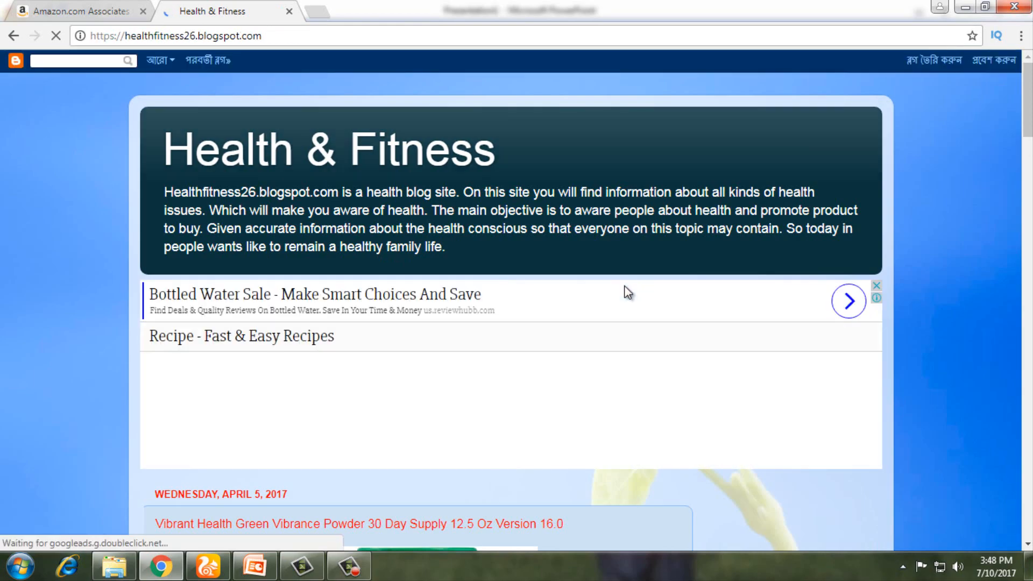
Step: Scroll through the Health & Fitness blog, then return to the aStore Sidebar Widgets step
scroll(628, 293, "down", 13)
scroll(628, 293, "up", 6)
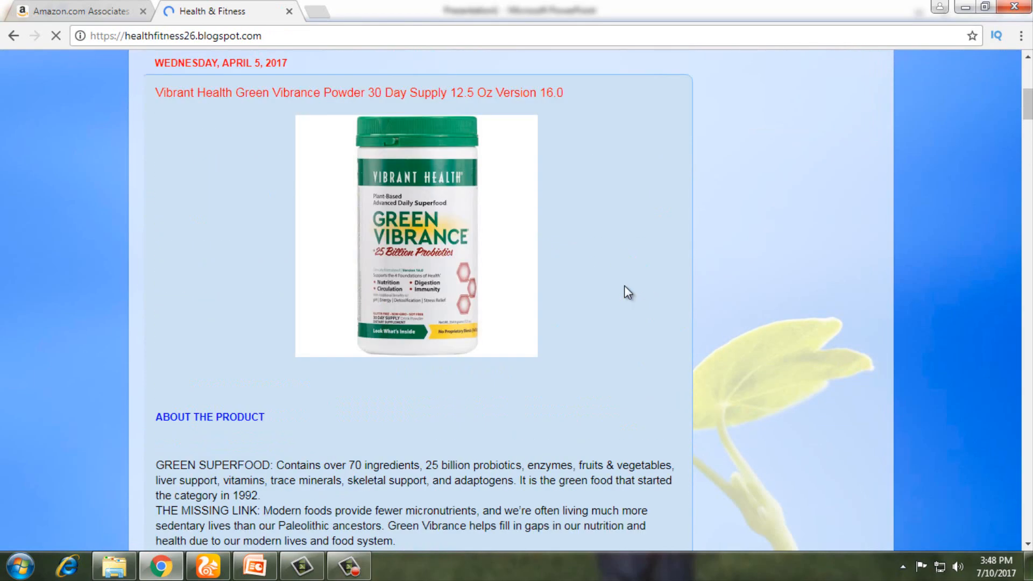
scroll(624, 290, "up", 8)
scroll(799, 282, "down", 5)
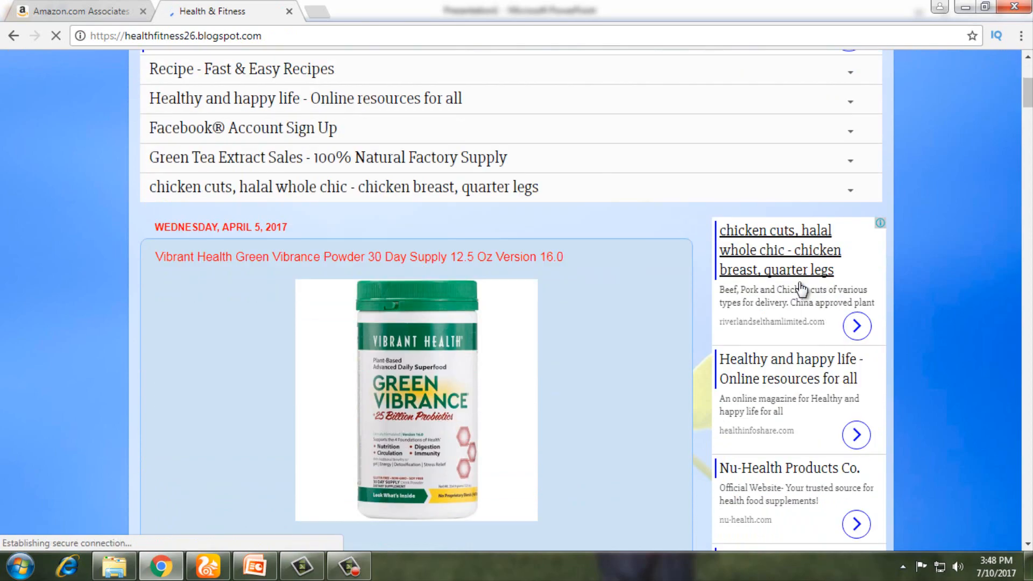
scroll(802, 290, "down", 10)
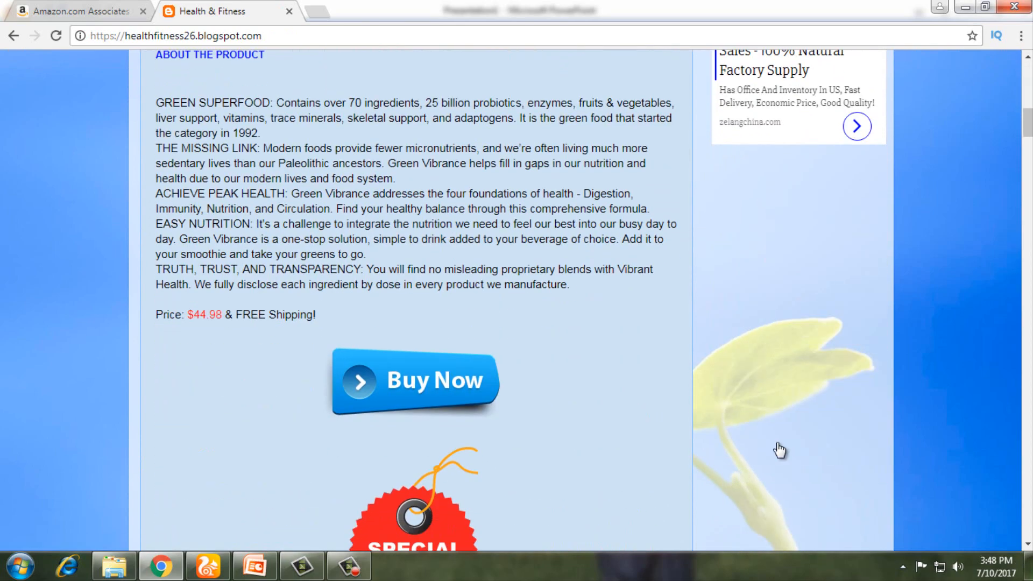
scroll(780, 449, "down", 14)
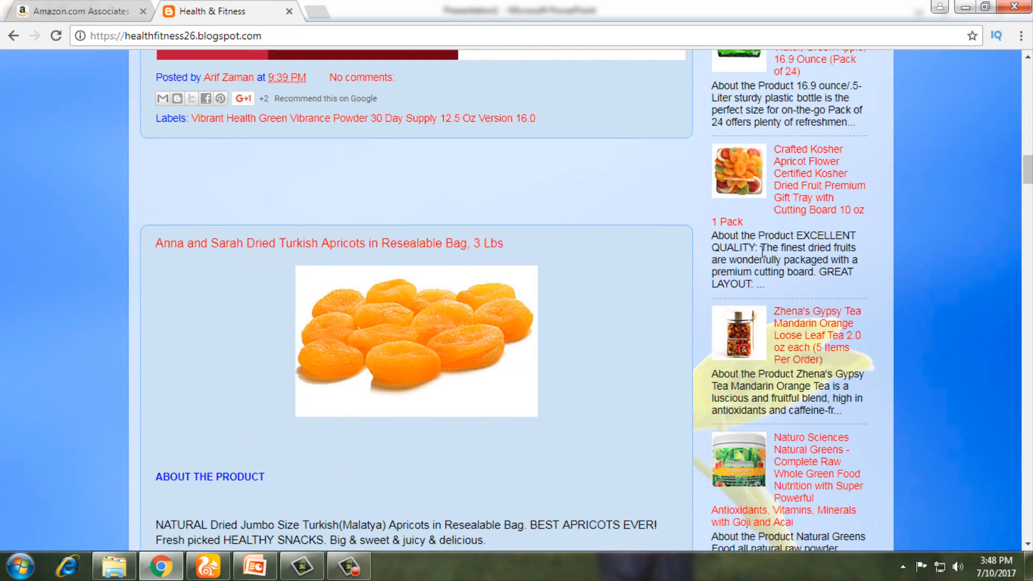
scroll(764, 264, "up", 10)
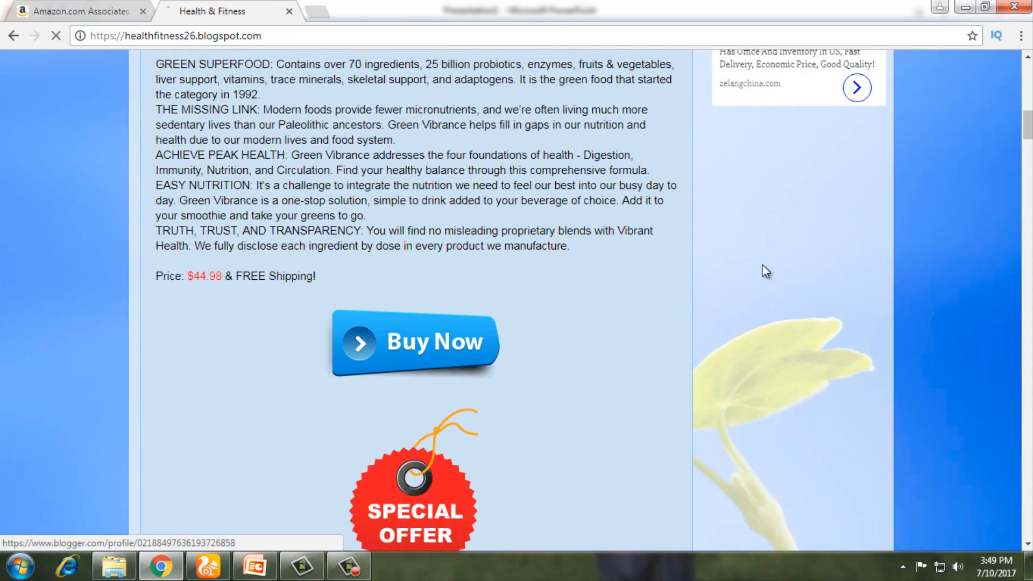
scroll(765, 272, "up", 7)
scroll(145, 262, "up", 7)
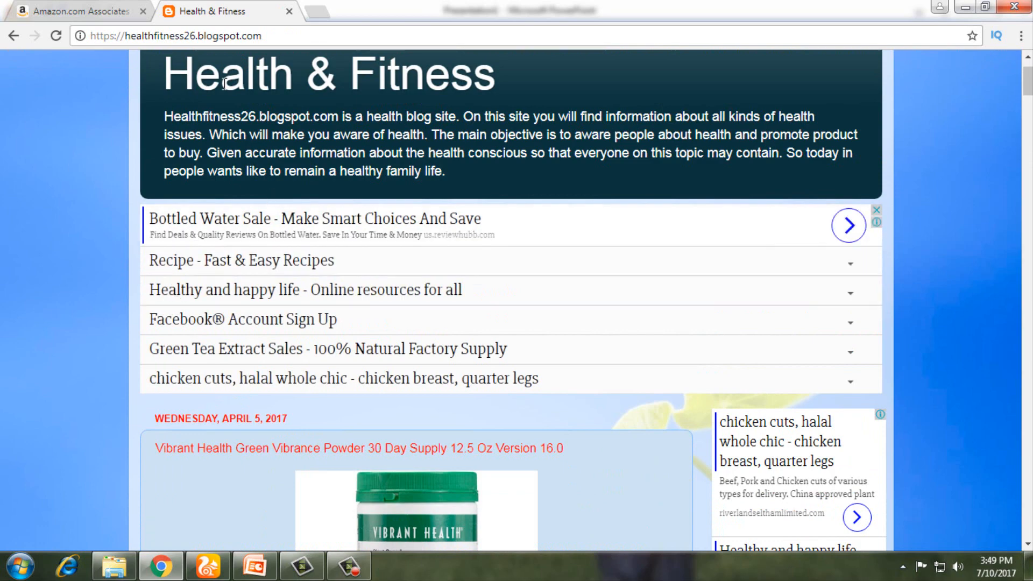
left_click(92, 11)
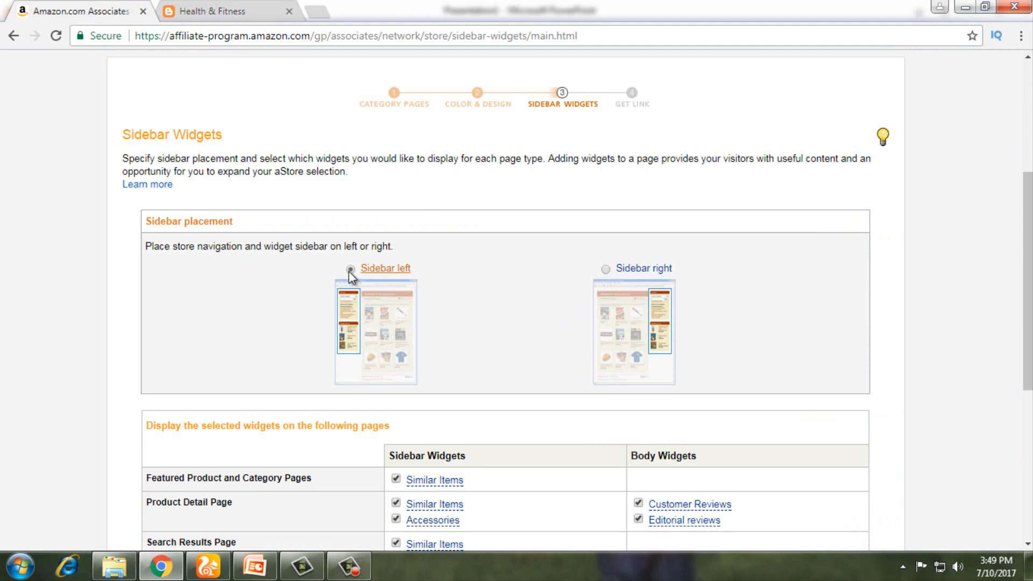
Step: Put the aStore sidebar on the right, preview the store, and finish to get its link
left_click(606, 271)
scroll(490, 331, "down", 4)
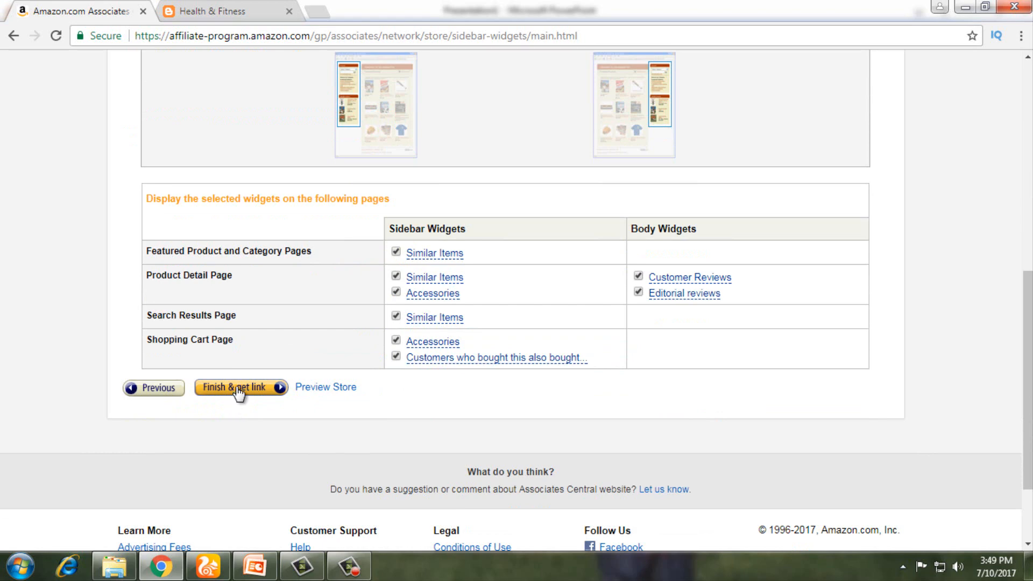
left_click(314, 396)
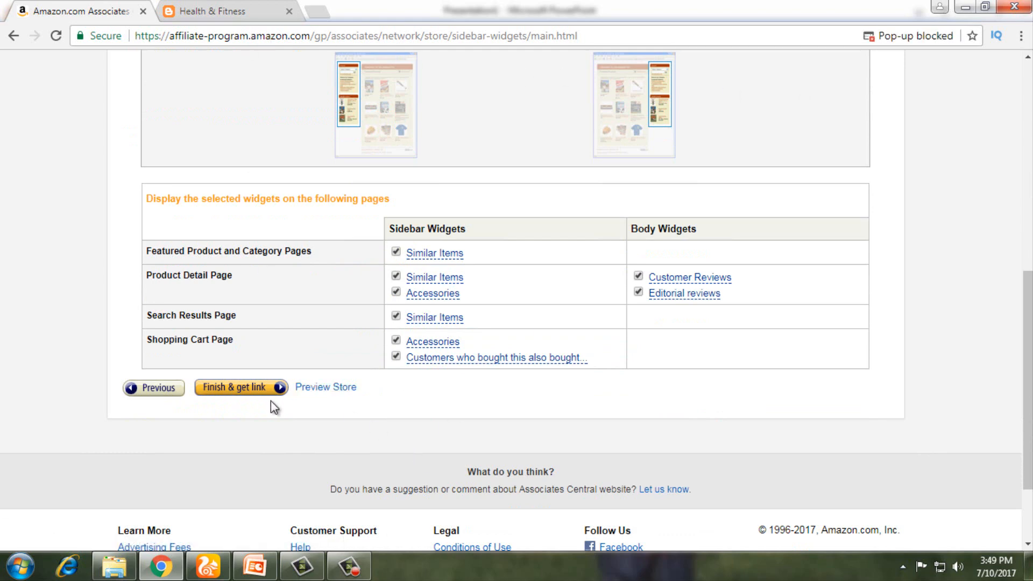
left_click(237, 390)
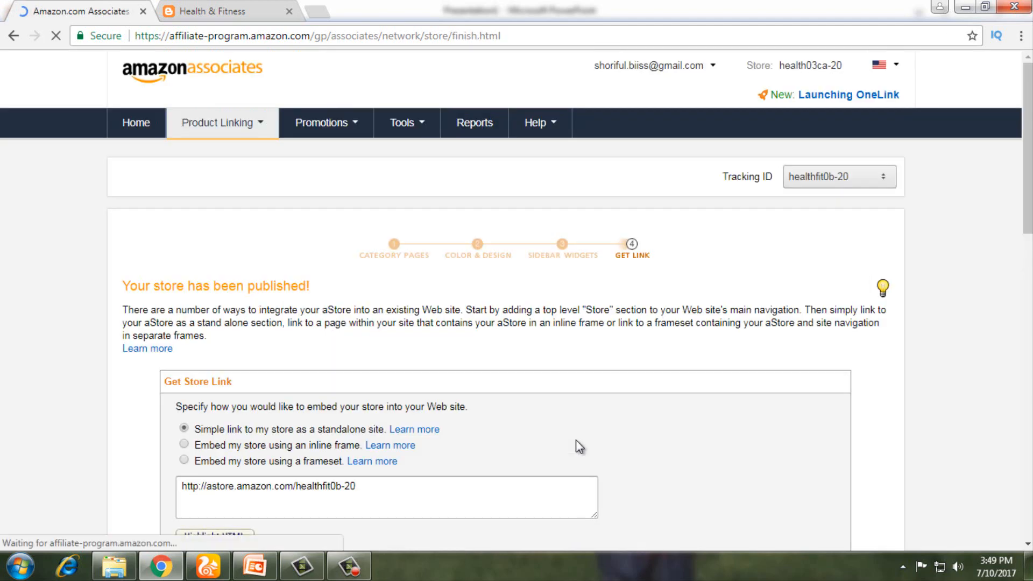
Step: Select the standalone store URL for healthfit0b-20 to look it over
scroll(582, 435, "down", 4)
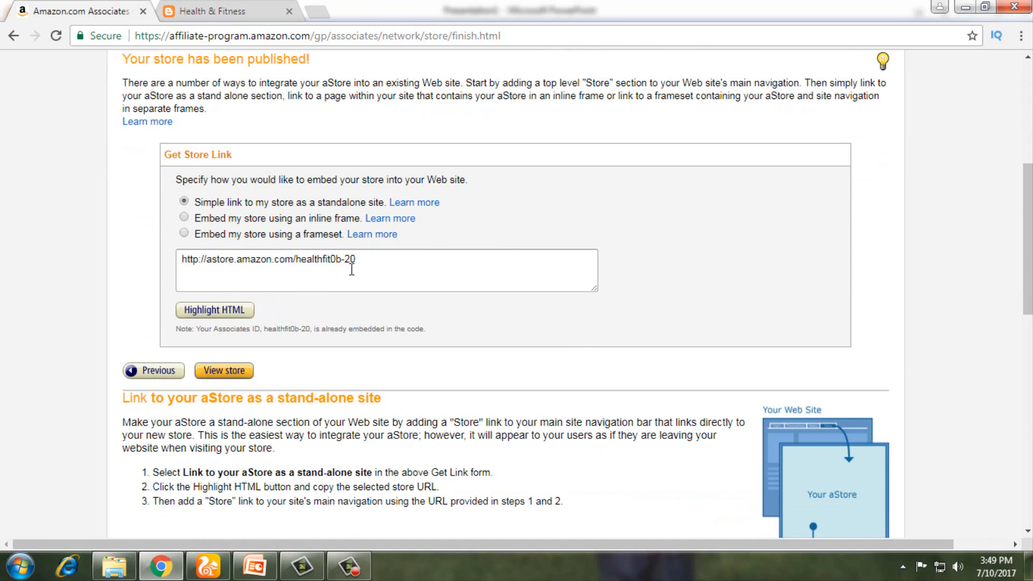
left_click_drag(371, 259, 152, 261)
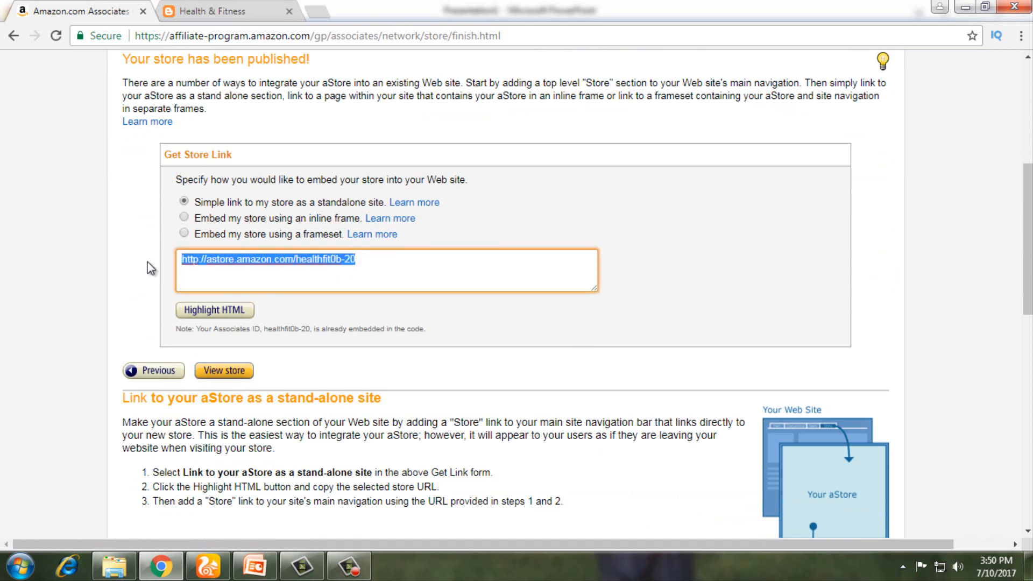
left_click(333, 266)
left_click_drag(370, 261, 143, 258)
left_click(409, 257)
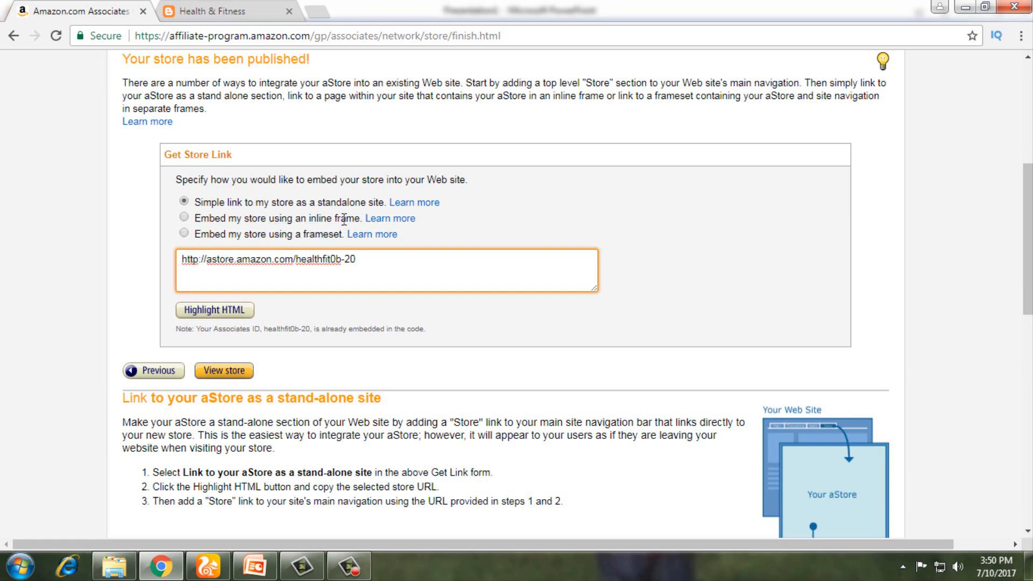
Step: Switch to the inline-frame embed code and copy the whole iframe code to the clipboard
left_click(184, 217)
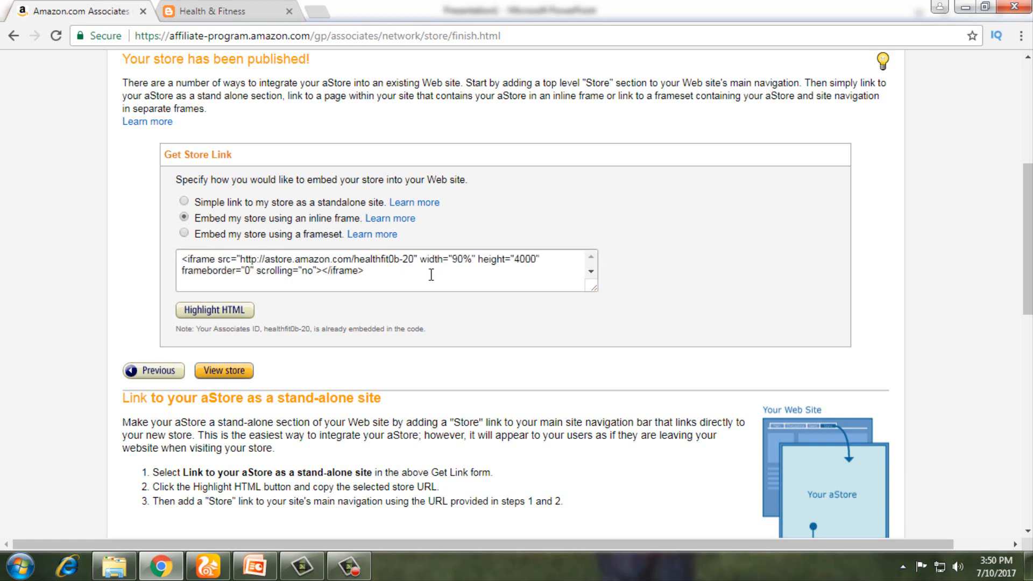
left_click(409, 289)
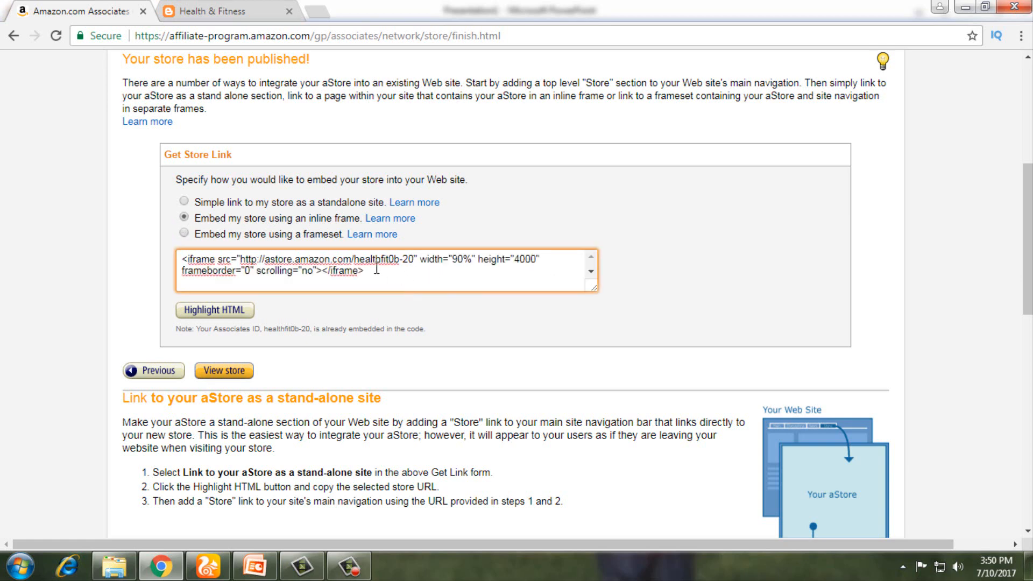
left_click(209, 312)
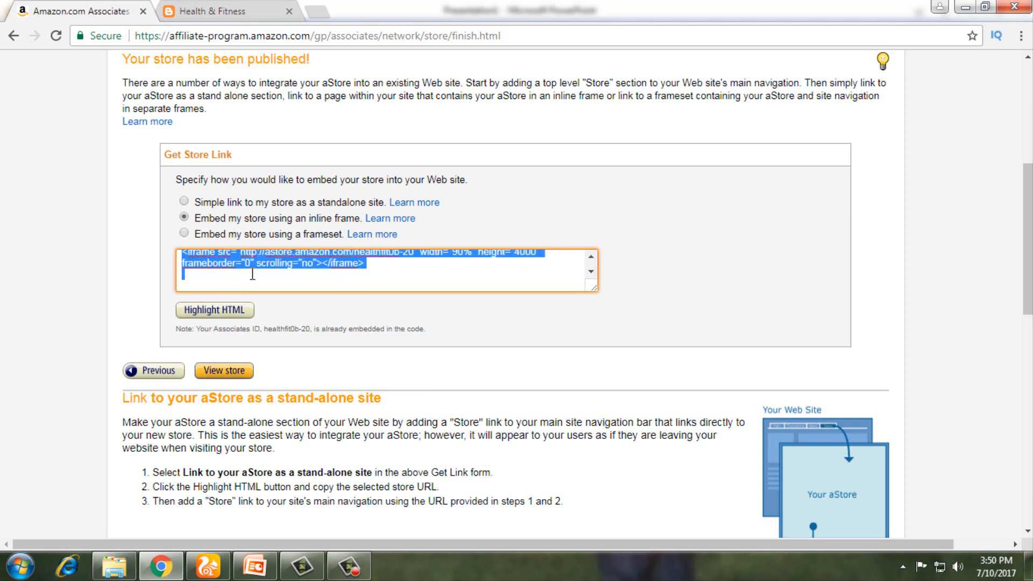
right_click(316, 269)
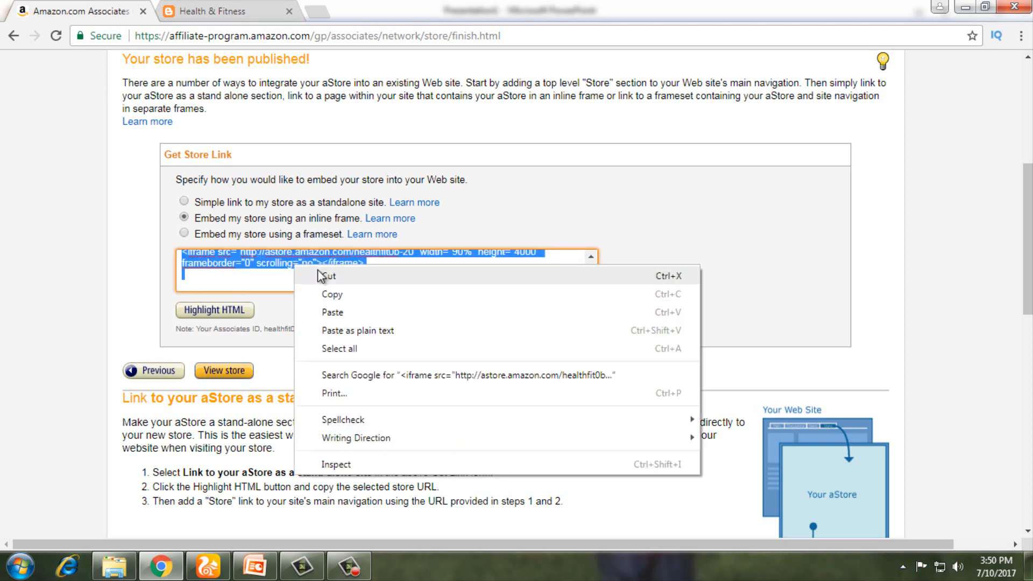
left_click(333, 295)
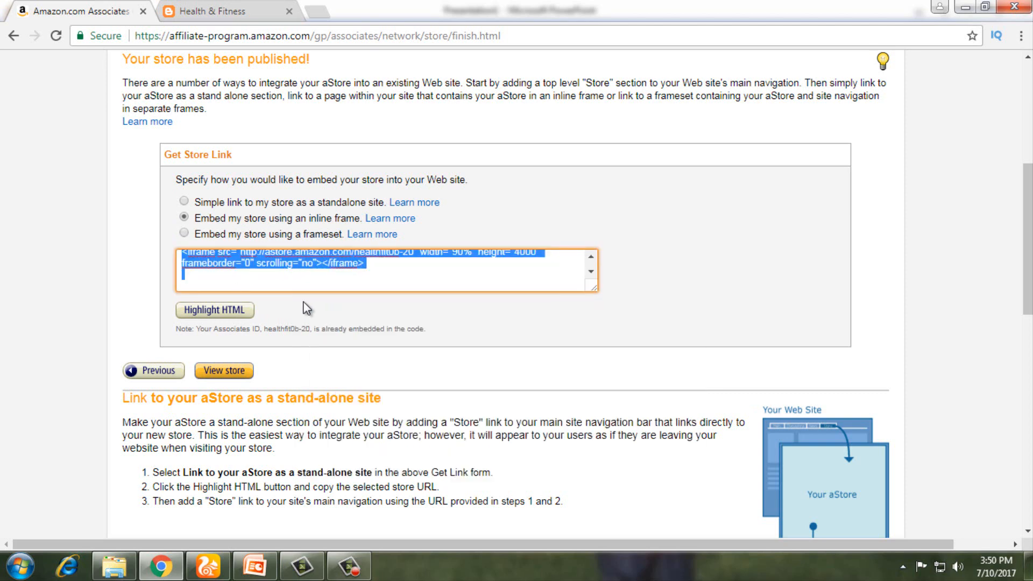
Step: Open the published store in a new tab and browse its Classrooms book listings
left_click(219, 372)
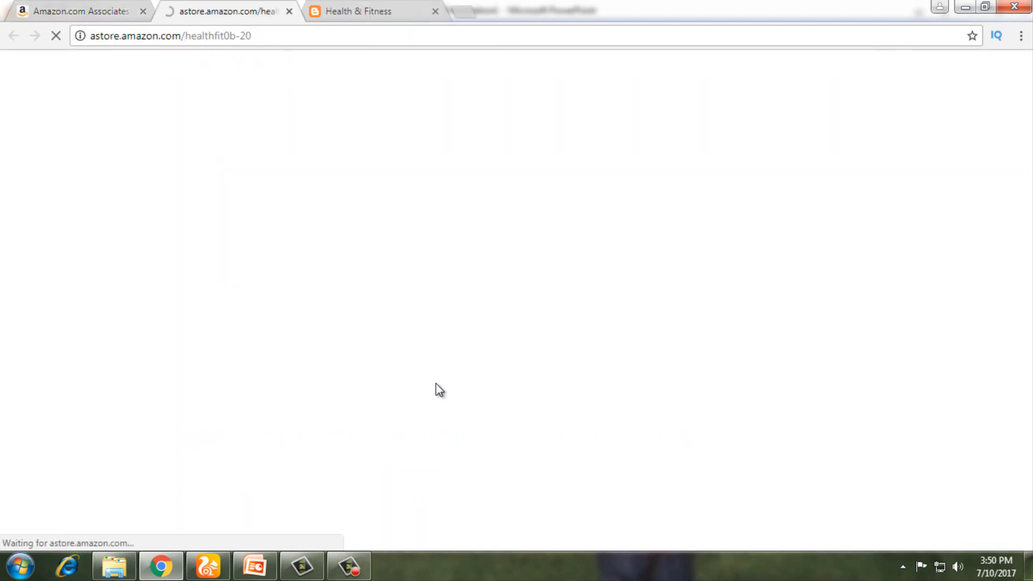
scroll(276, 324, "down", 1)
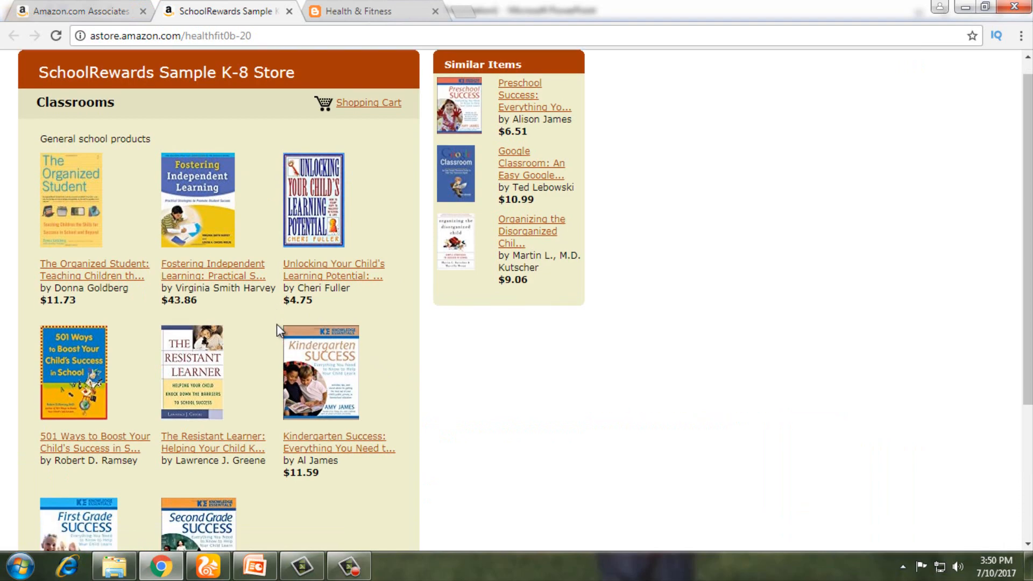
scroll(277, 324, "down", 3)
scroll(276, 325, "up", 4)
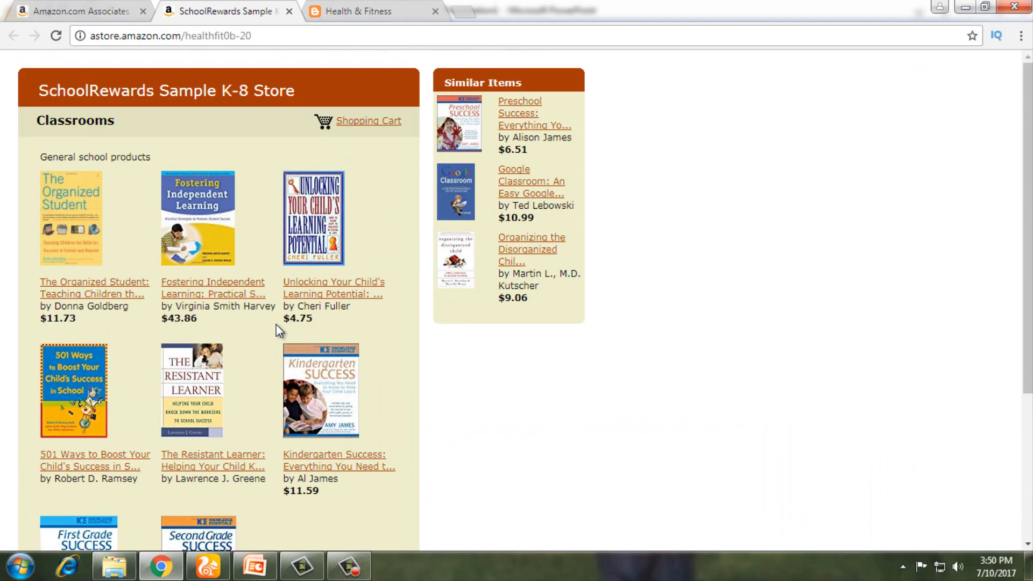
scroll(276, 325, "down", 3)
scroll(276, 324, "up", 3)
scroll(276, 324, "down", 3)
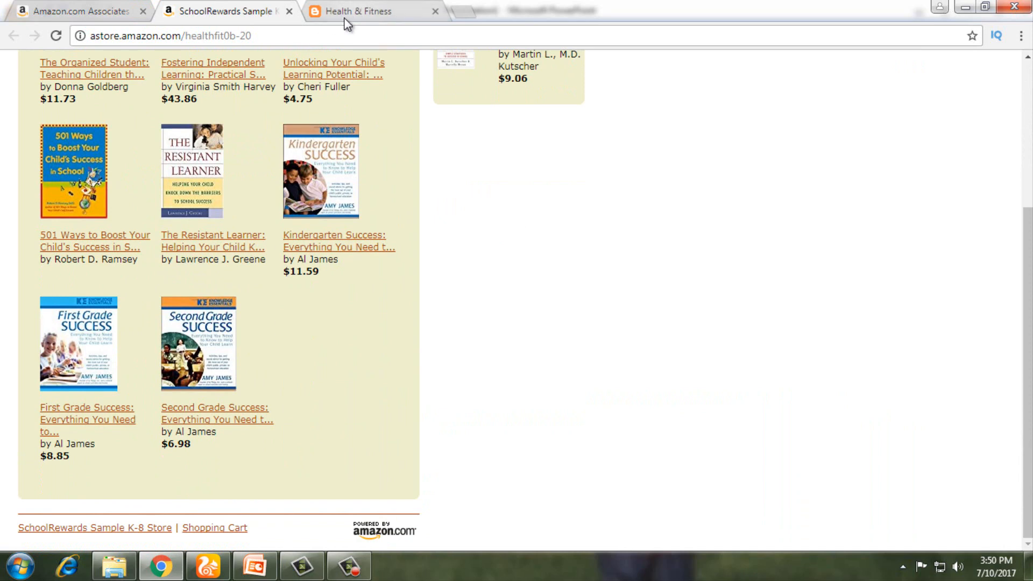
Step: Check the store-published link page, then return to the published store
left_click(81, 10)
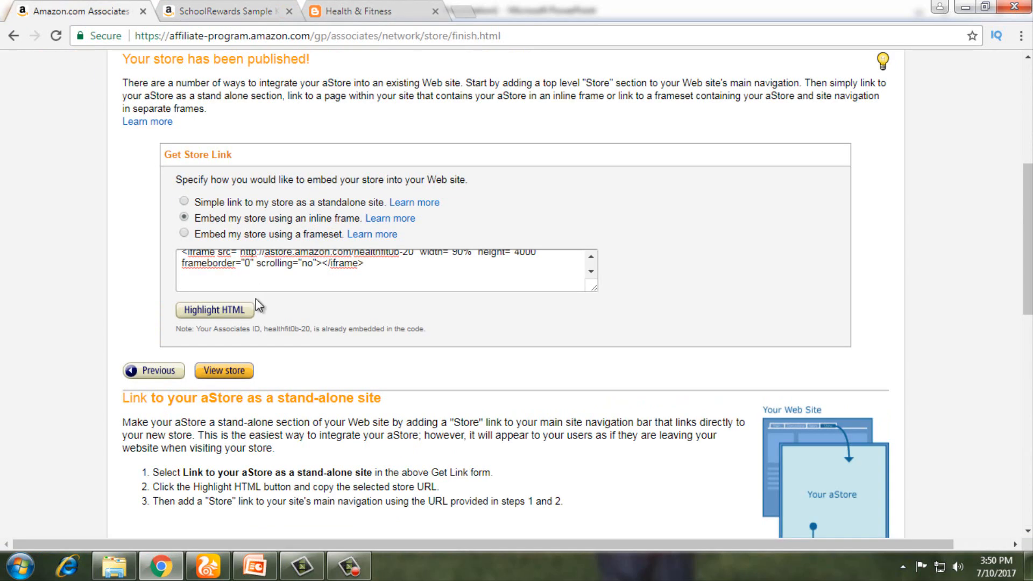
scroll(256, 301, "up", 3)
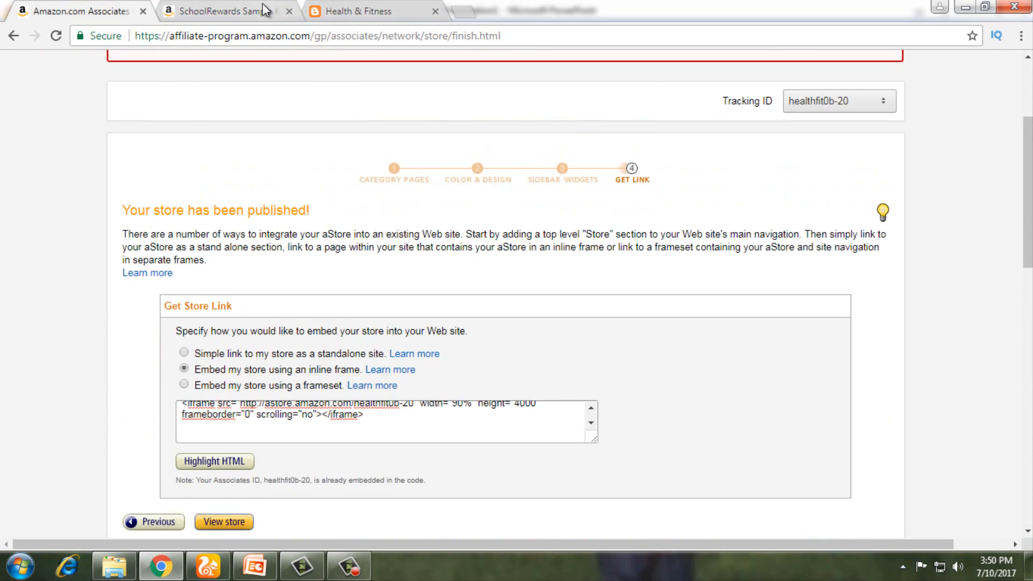
scroll(282, 238, "up", 3)
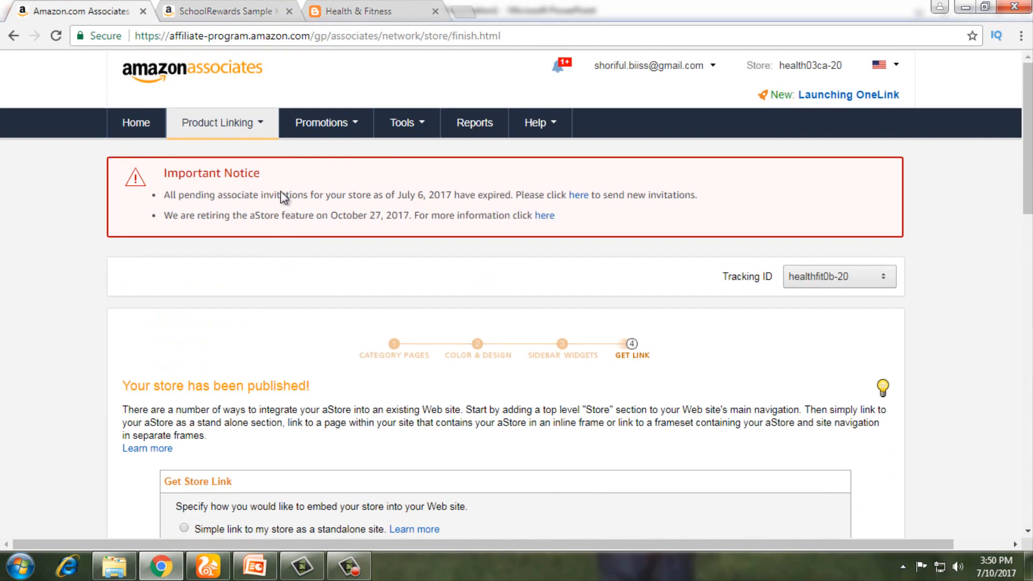
left_click(253, 9)
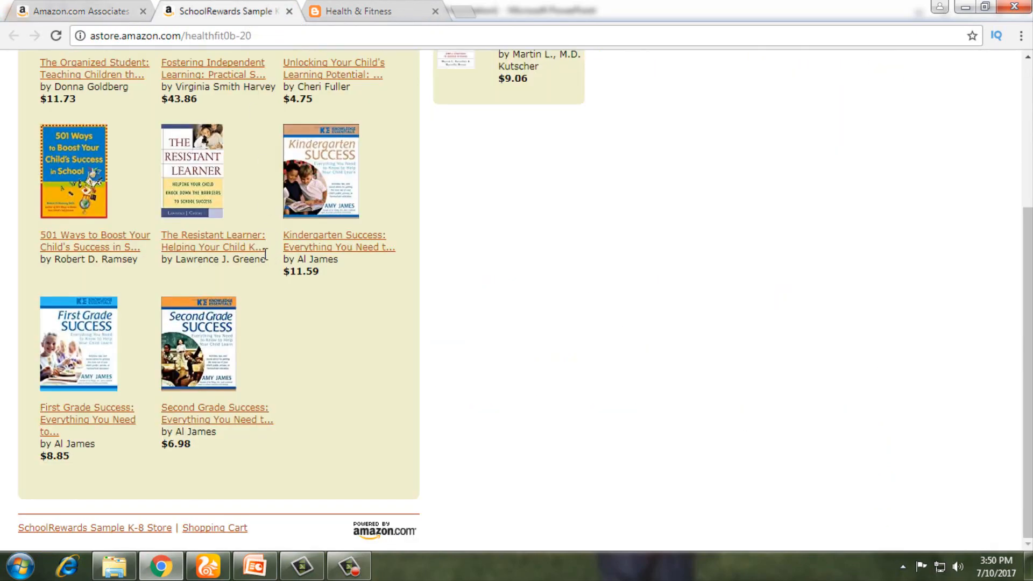
scroll(263, 269, "up", 4)
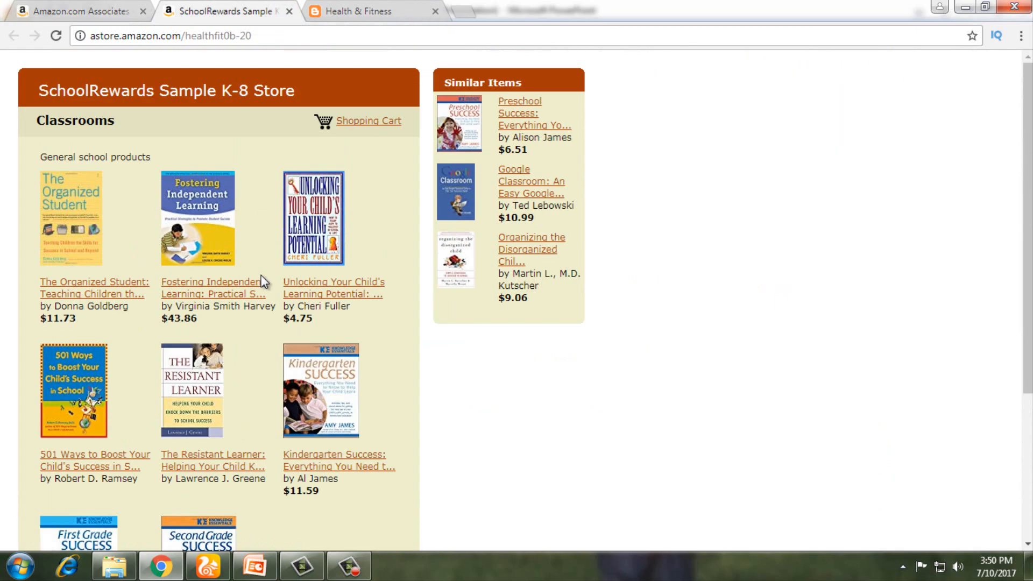
Step: Compare the Health & Fitness blog with the published store, moving between their tabs
left_click(355, 9)
scroll(753, 419, "down", 5)
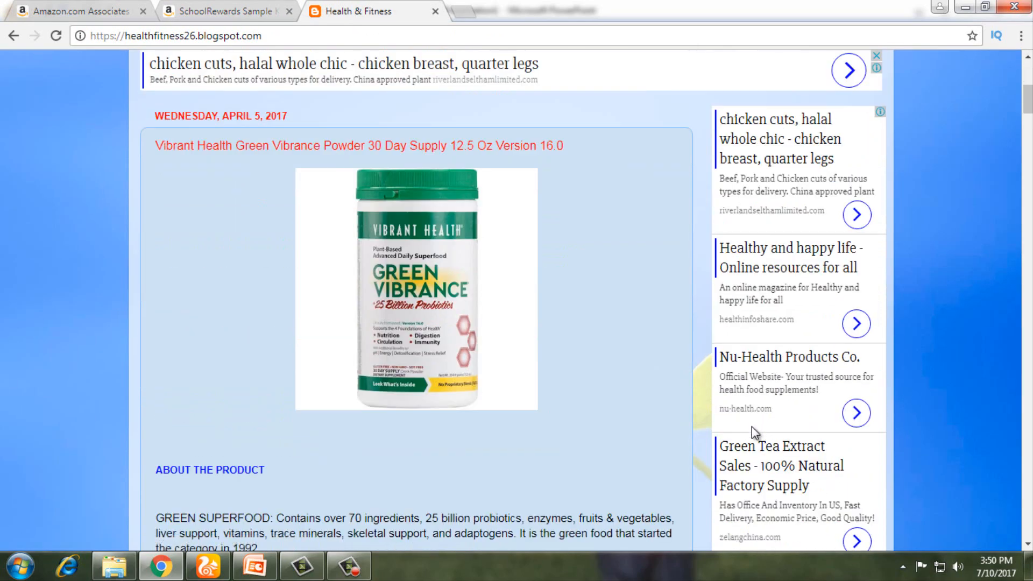
scroll(751, 428, "down", 4)
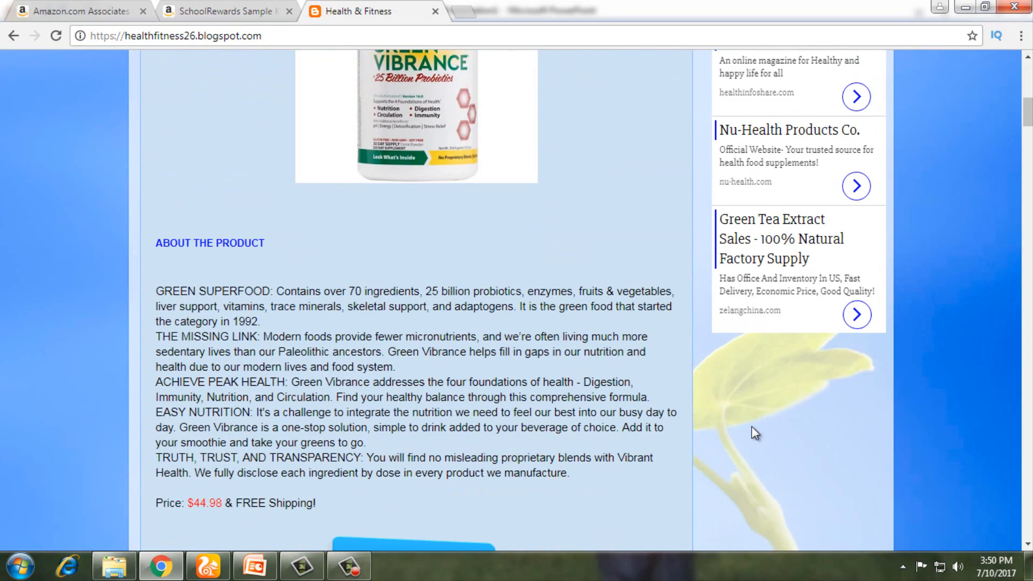
scroll(751, 427, "up", 5)
scroll(277, 92, "down", 2)
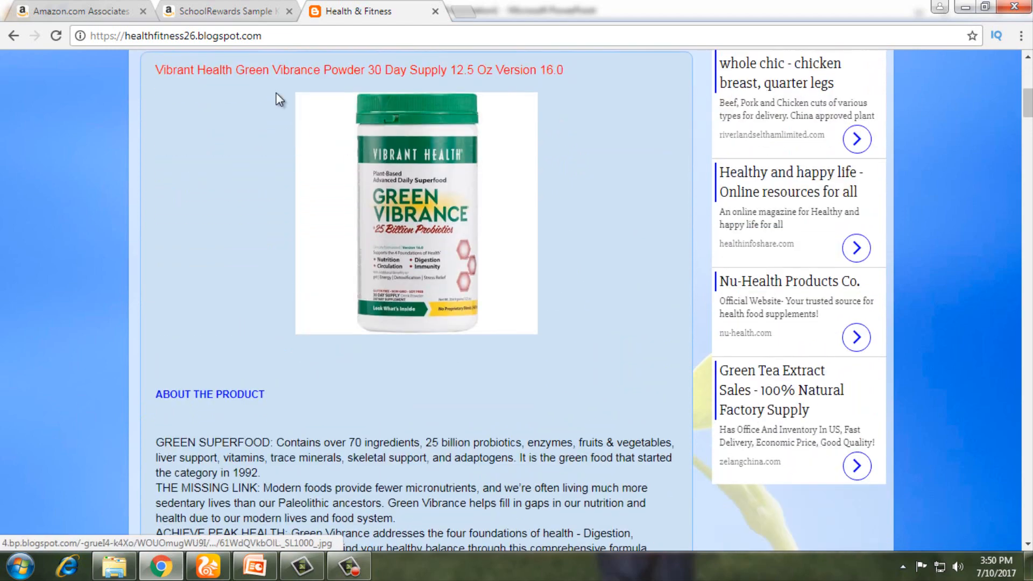
left_click(256, 10)
scroll(317, 291, "down", 3)
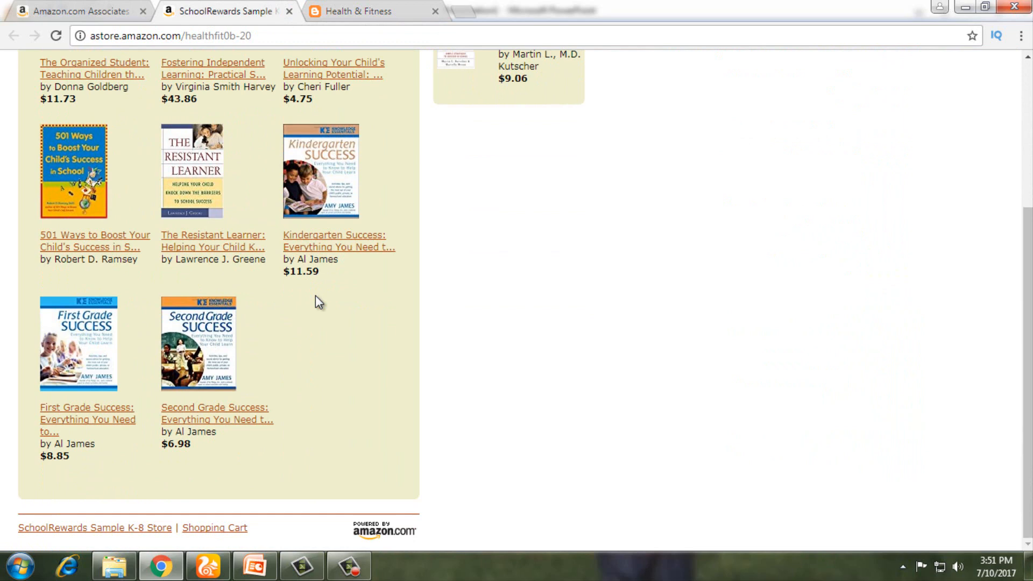
scroll(261, 398, "up", 4)
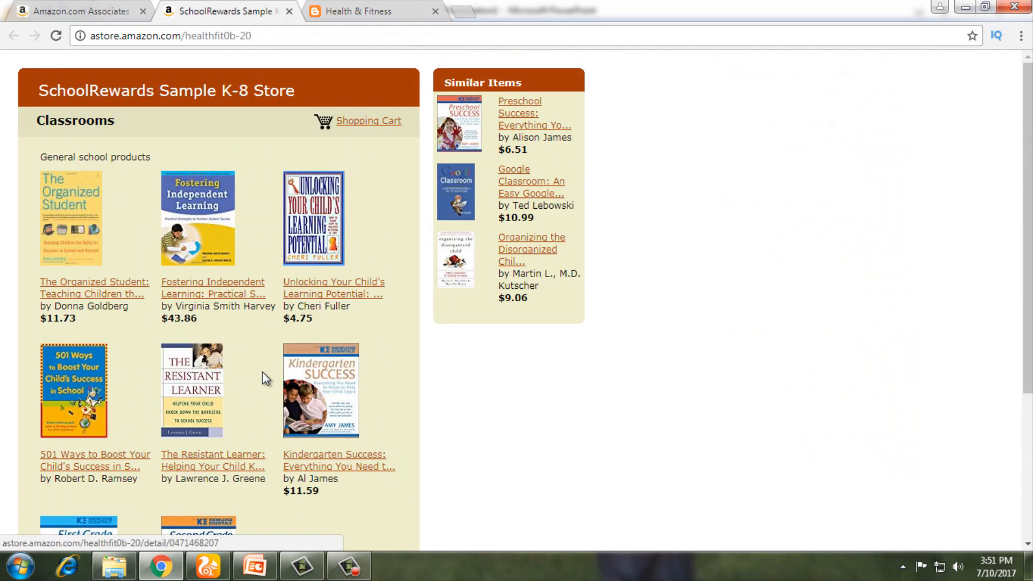
Step: Return to the Get Link page and scroll up through its healthfit0b-20 inline-frame code
left_click(77, 10)
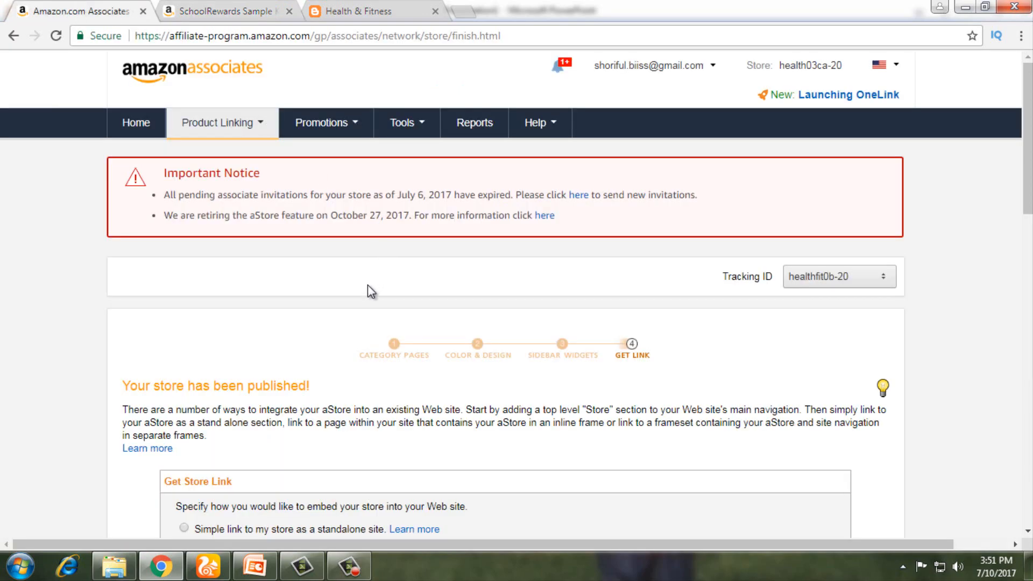
scroll(367, 286, "down", 4)
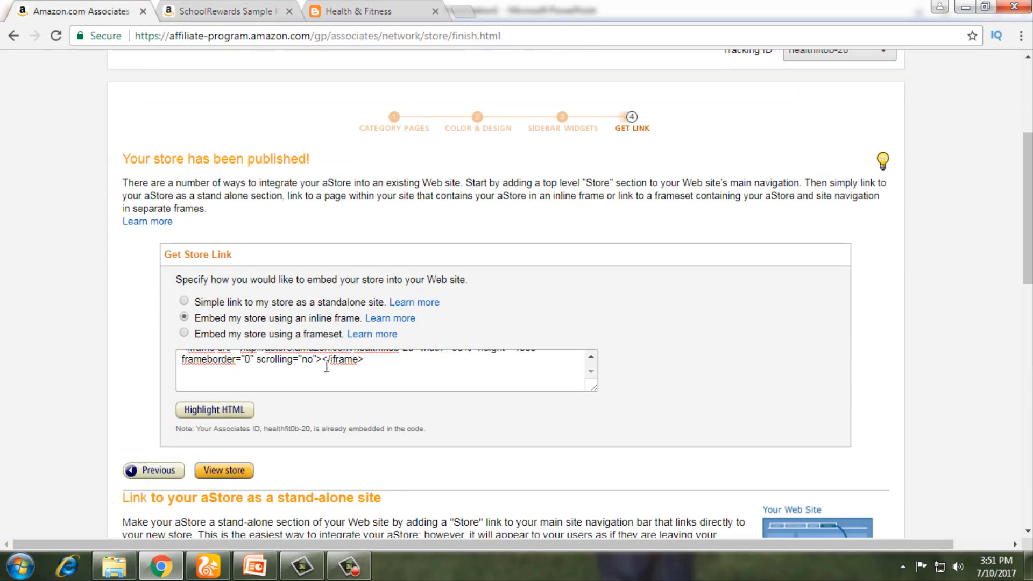
scroll(484, 323, "down", 15)
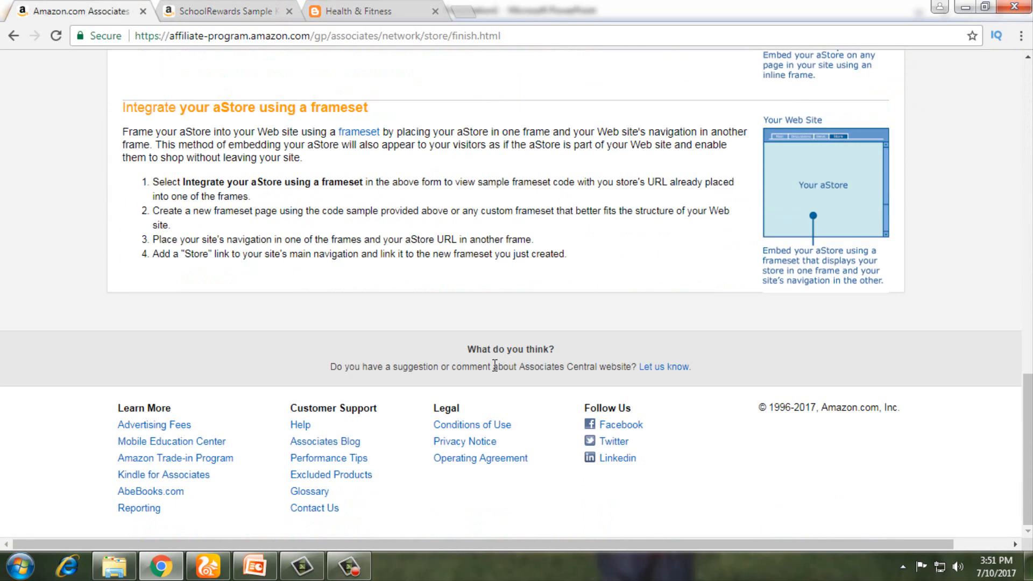
scroll(493, 366, "up", 6)
scroll(493, 365, "down", 6)
scroll(493, 364, "up", 6)
scroll(493, 364, "up", 6)
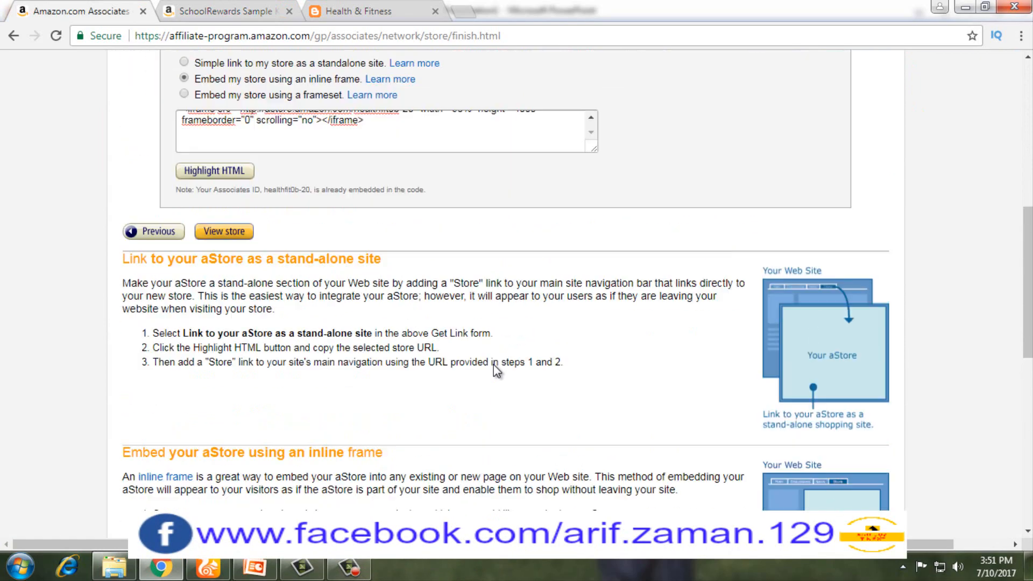
scroll(492, 363, "down", 3)
scroll(492, 363, "up", 6)
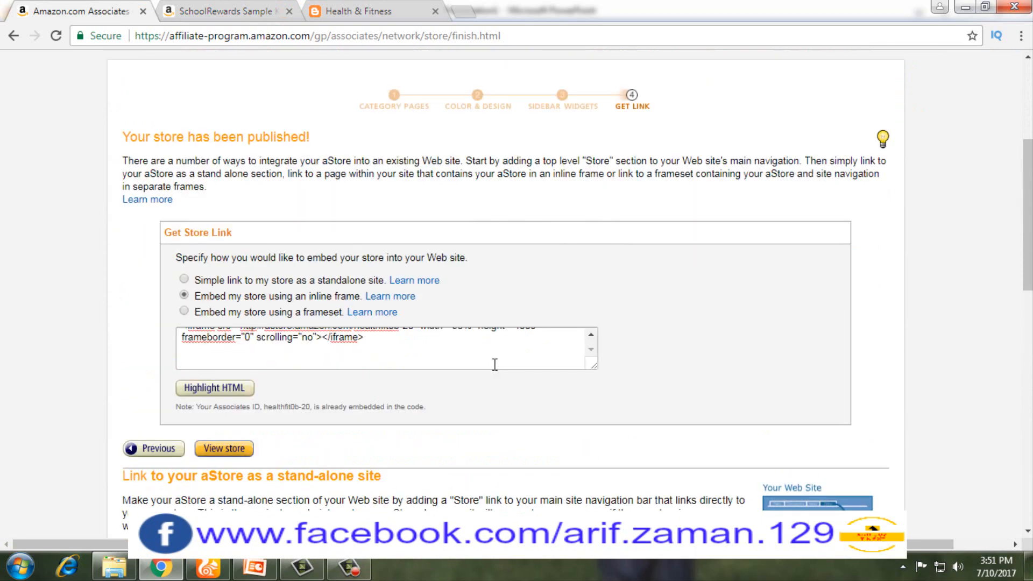
scroll(412, 164, "up", 2)
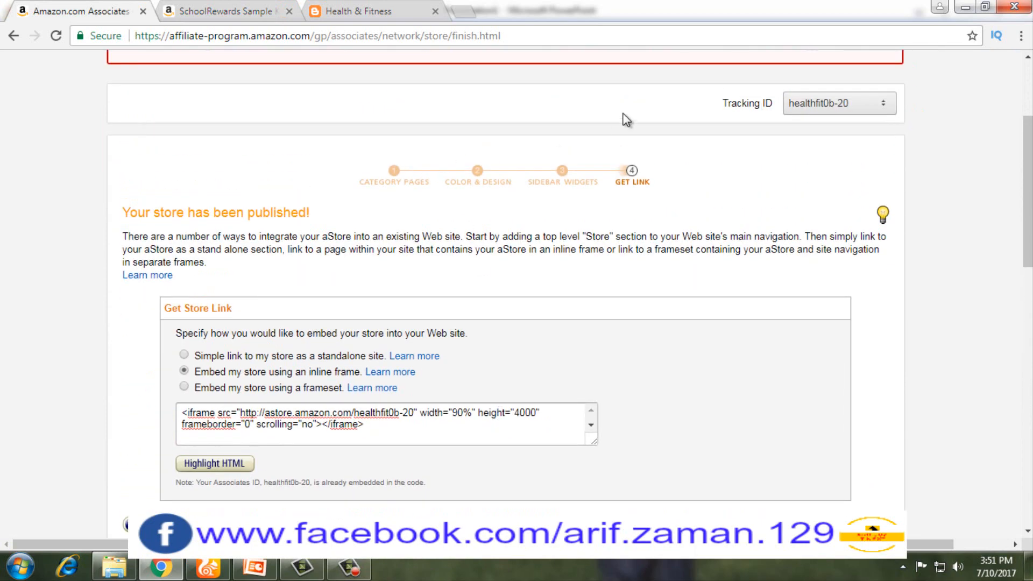
scroll(673, 131, "up", 3)
Step: Open the aStore management page and highlight the notice that aStore retires October 27, 2017
mouse_move(245, 135)
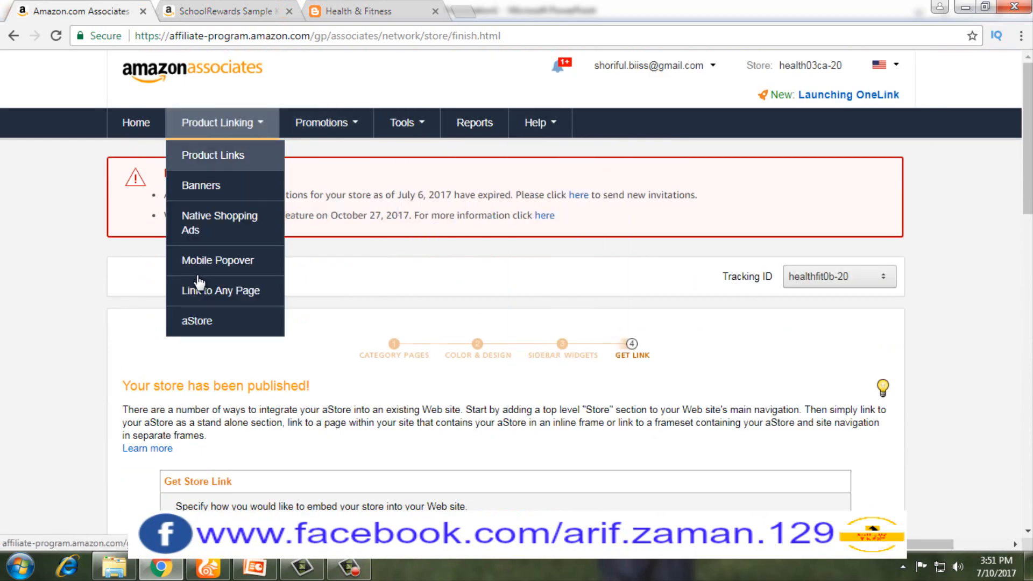
left_click(209, 323)
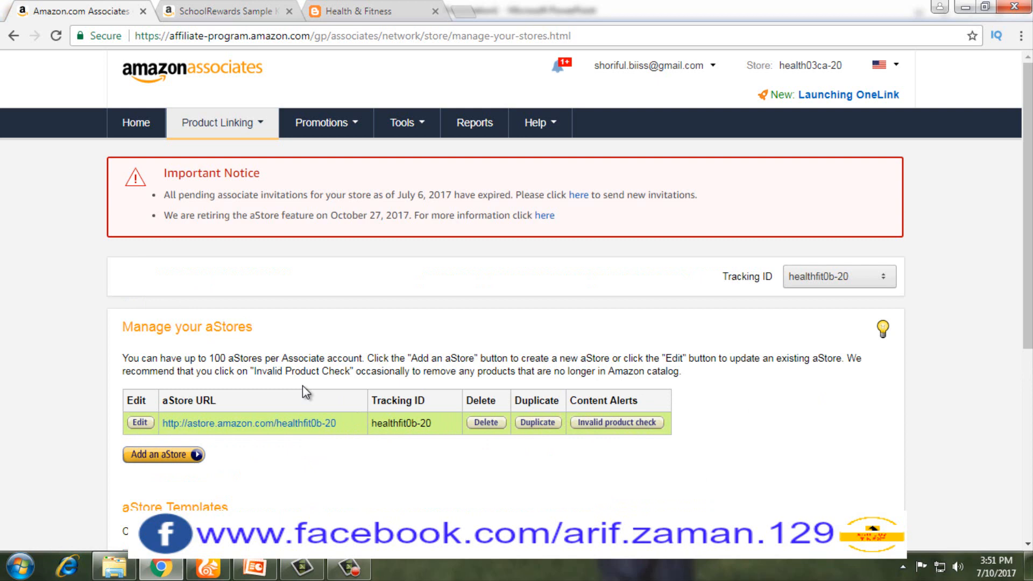
scroll(303, 386, "down", 3)
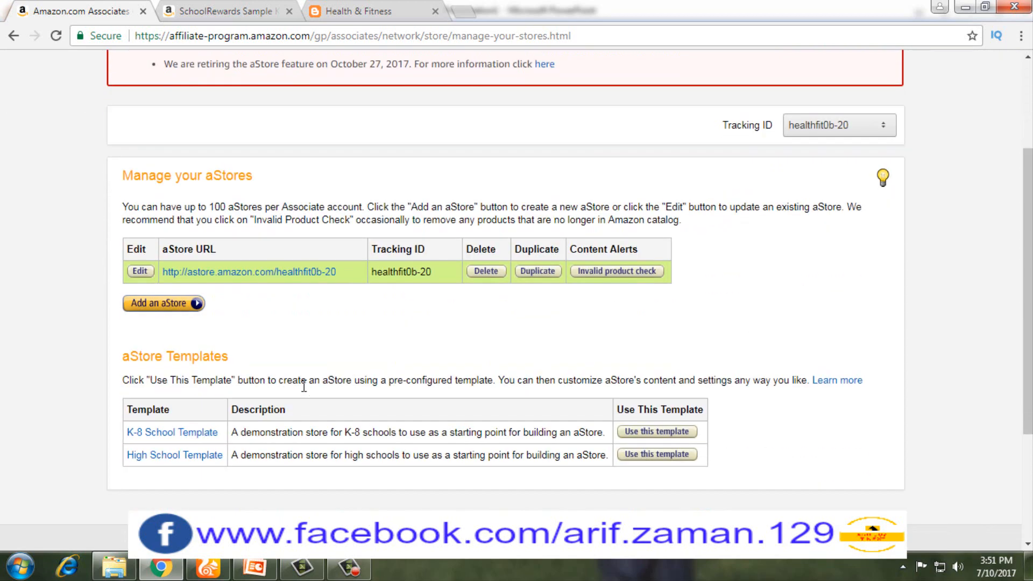
scroll(304, 385, "down", 2)
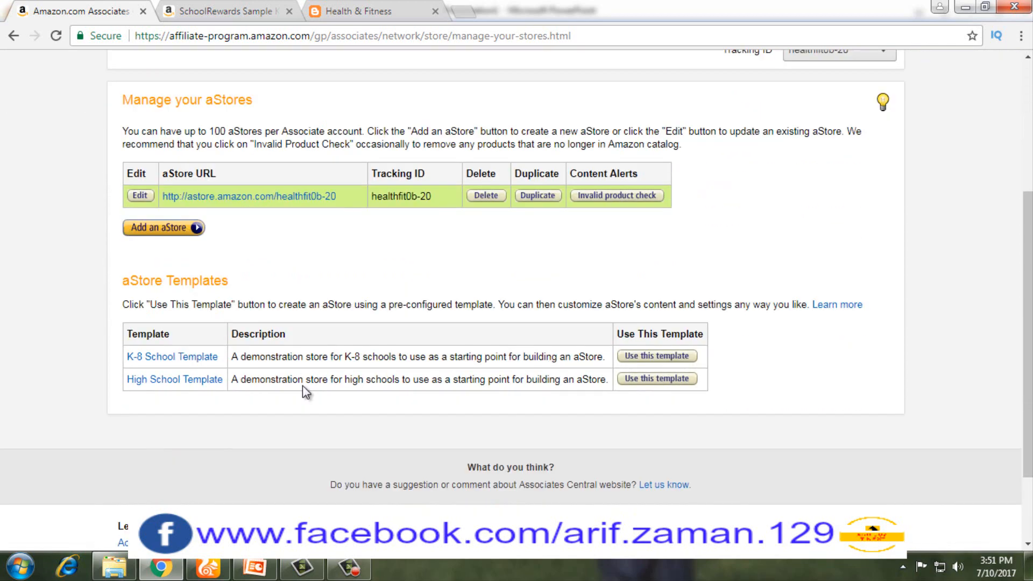
scroll(303, 385, "up", 5)
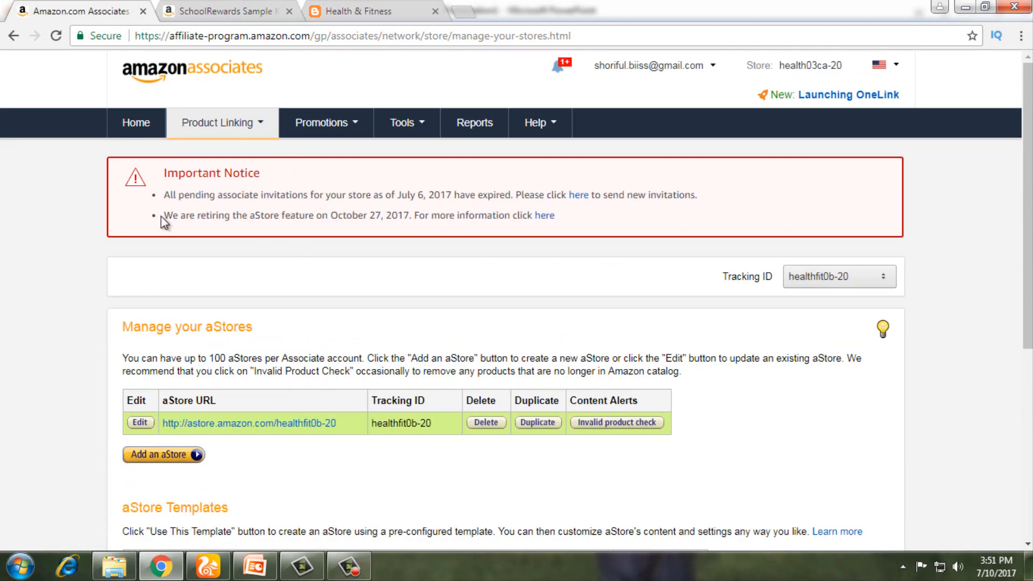
left_click_drag(167, 217, 563, 209)
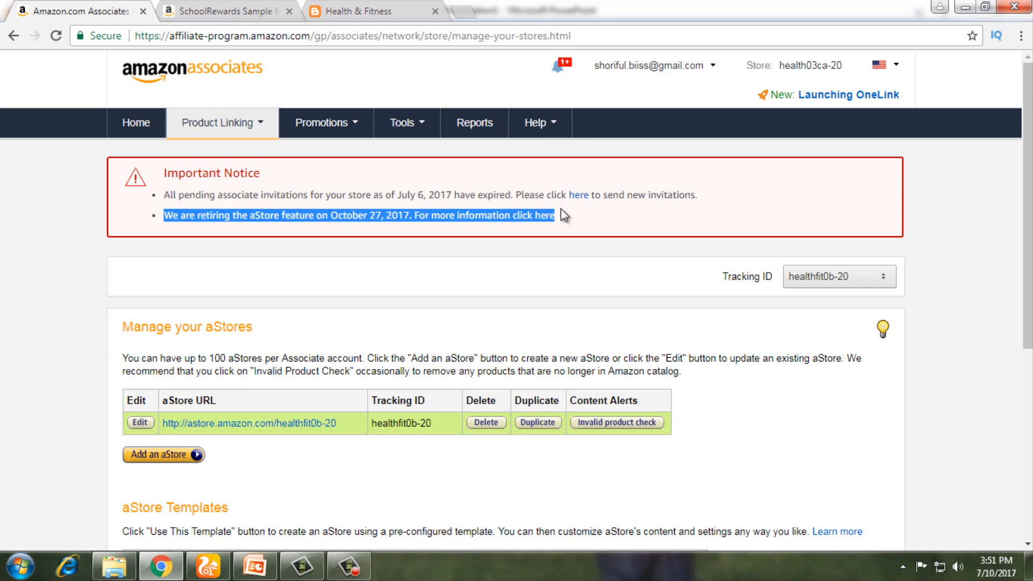
left_click(464, 232)
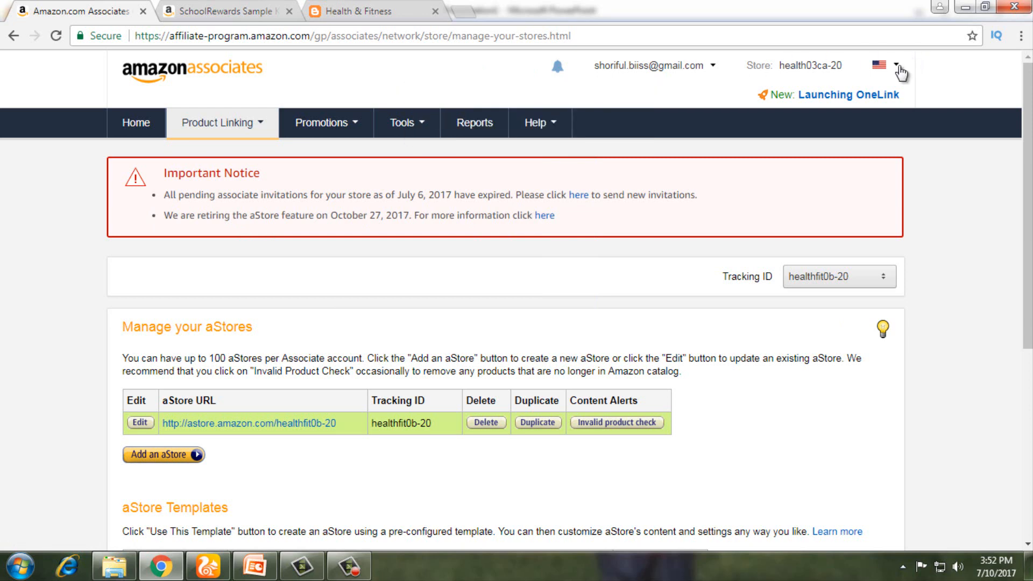
Step: Look through the store-country list, then go back to the Associates home page
left_click(896, 66)
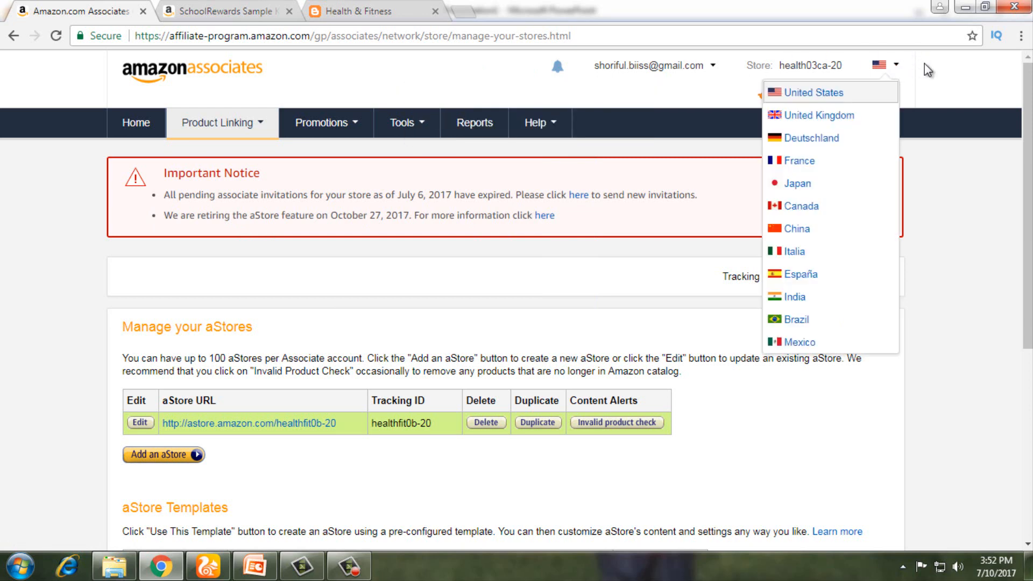
left_click(946, 73)
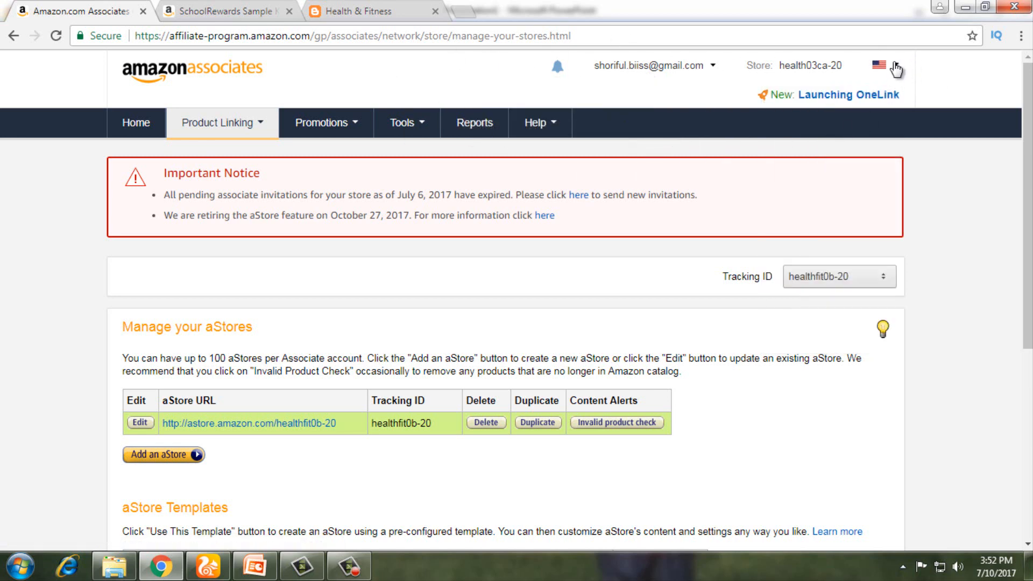
left_click(896, 67)
mouse_move(697, 80)
left_click(139, 126)
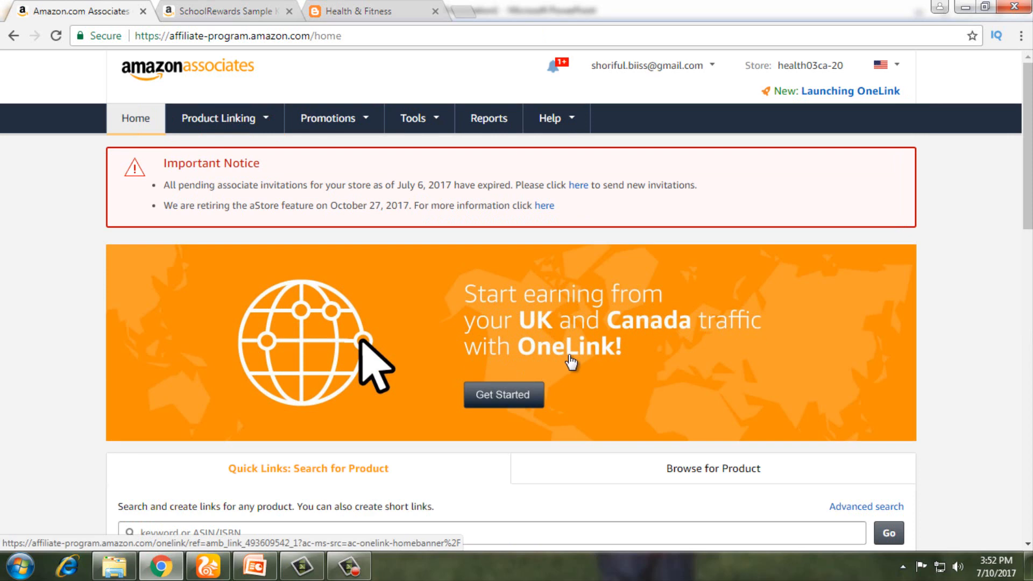
Step: Start OneLink setup for UK and Canada traffic from the home-page banner
left_click(509, 406)
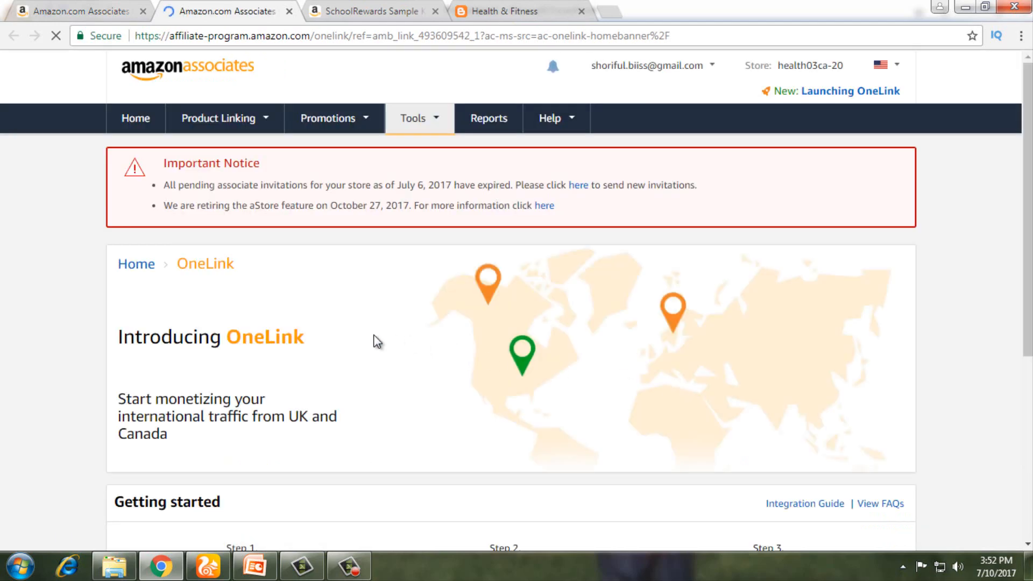
scroll(330, 385, "down", 5)
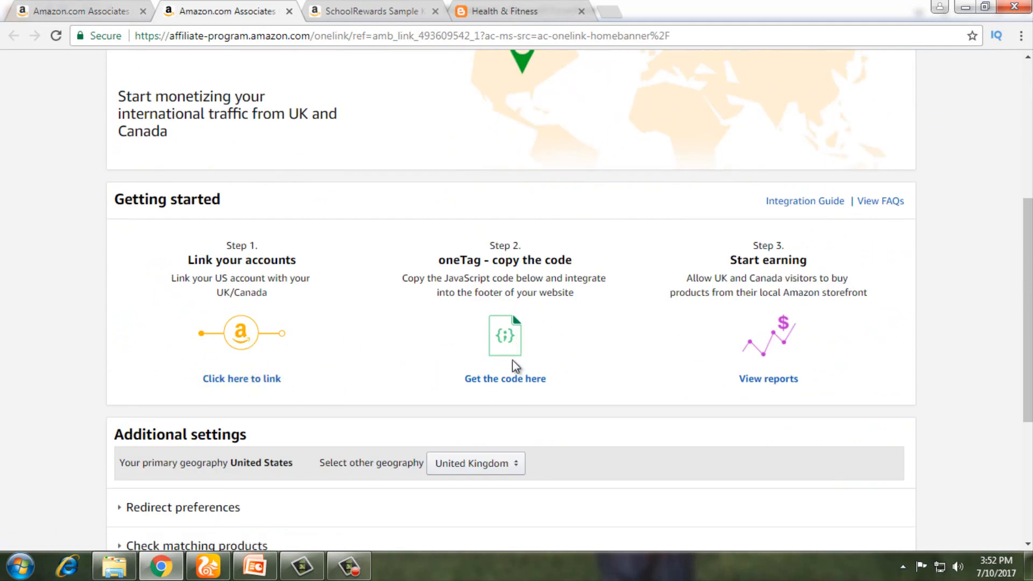
scroll(512, 360, "down", 3)
scroll(512, 360, "up", 4)
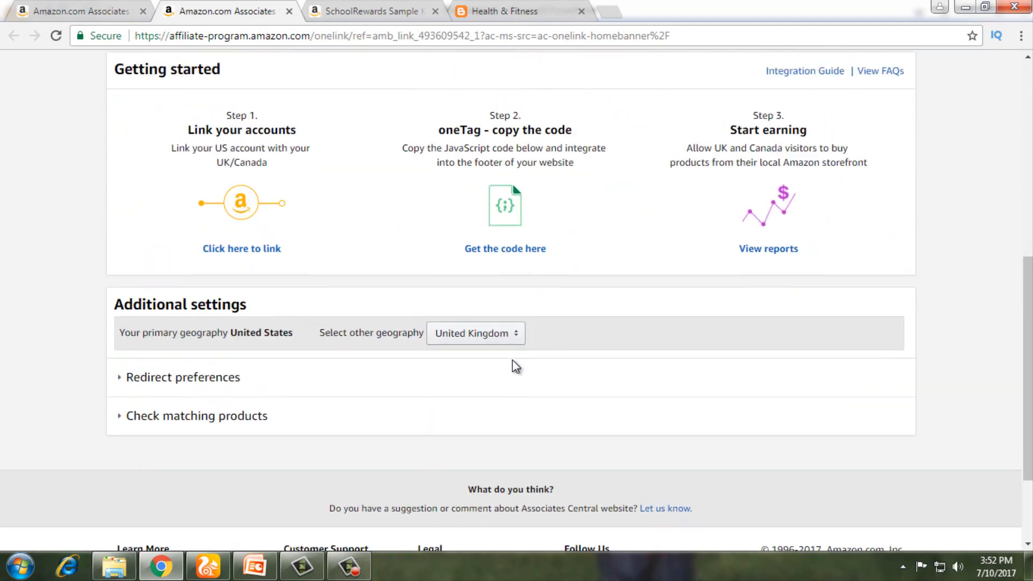
scroll(511, 422, "down", 3)
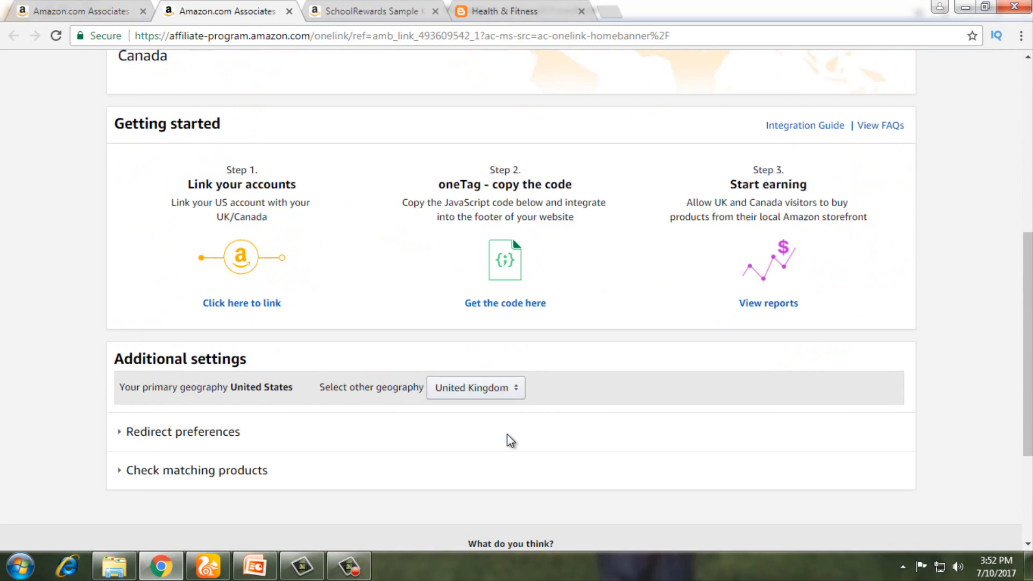
Step: Set the other geography to Canada beside primary United States
left_click(512, 390)
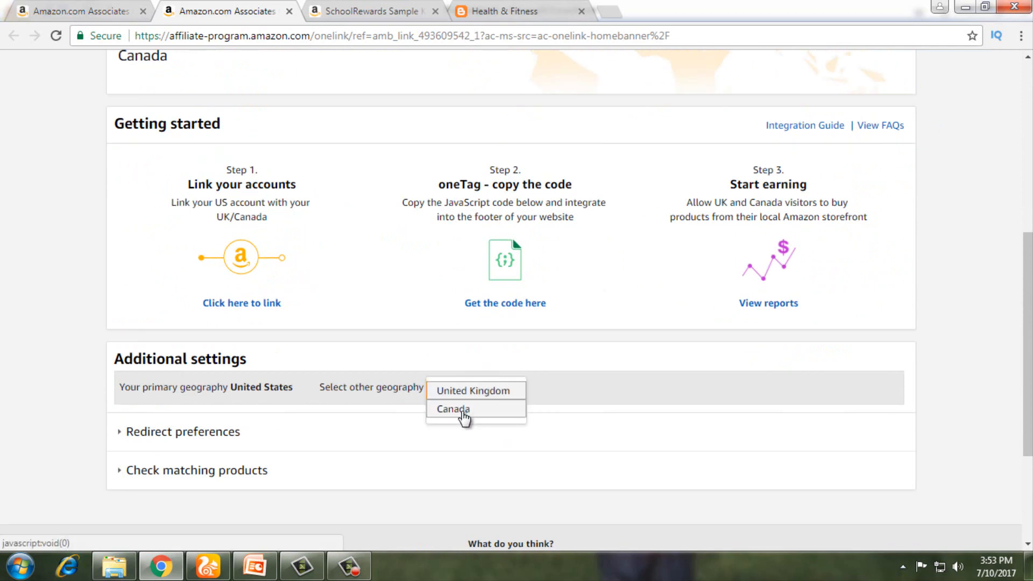
left_click(462, 410)
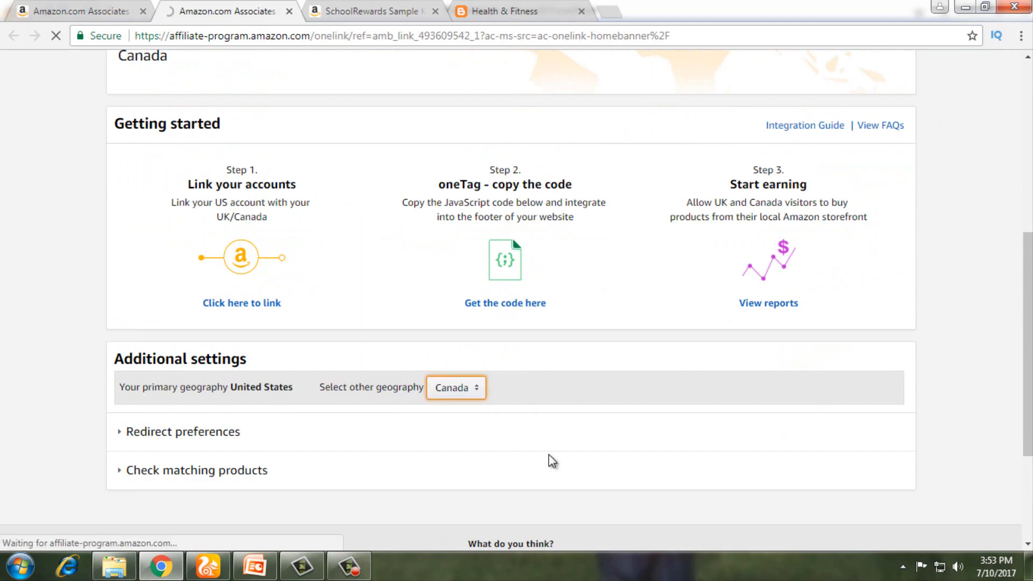
scroll(549, 457, "down", 3)
scroll(550, 456, "up", 10)
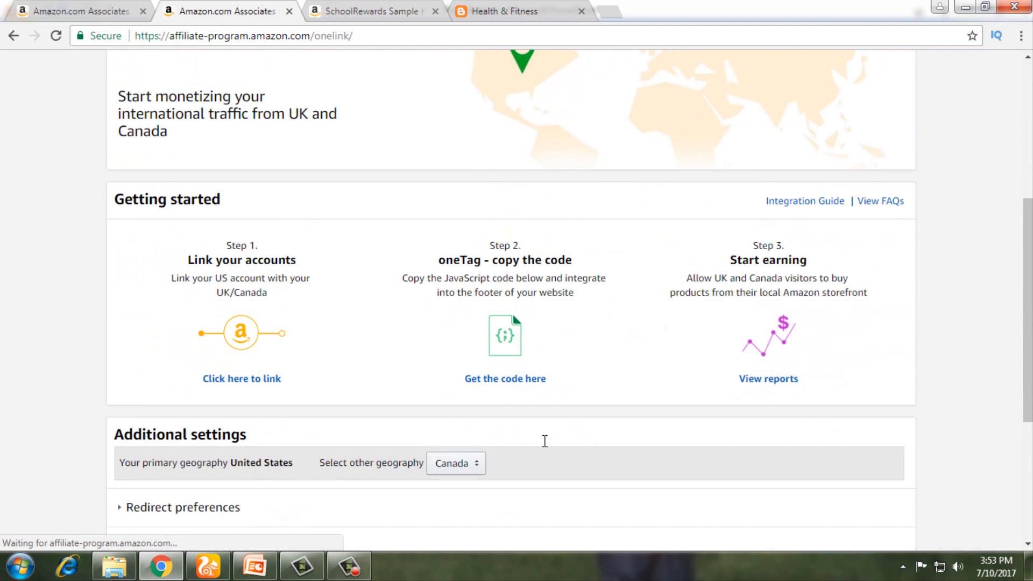
scroll(517, 437, "up", 1)
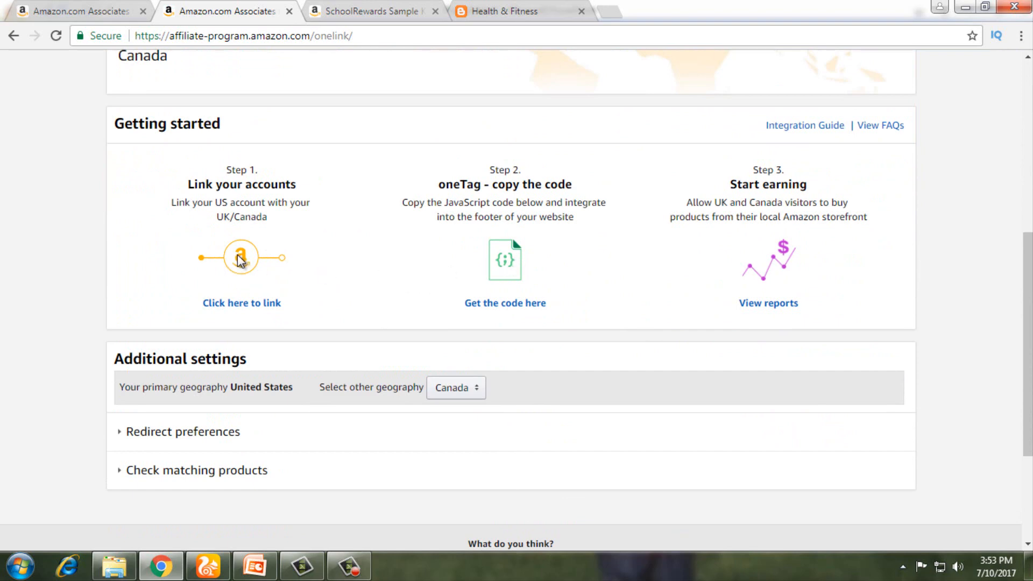
Step: Begin account linking with Canada selected, then go to sign up for a Canada account
left_click(247, 304)
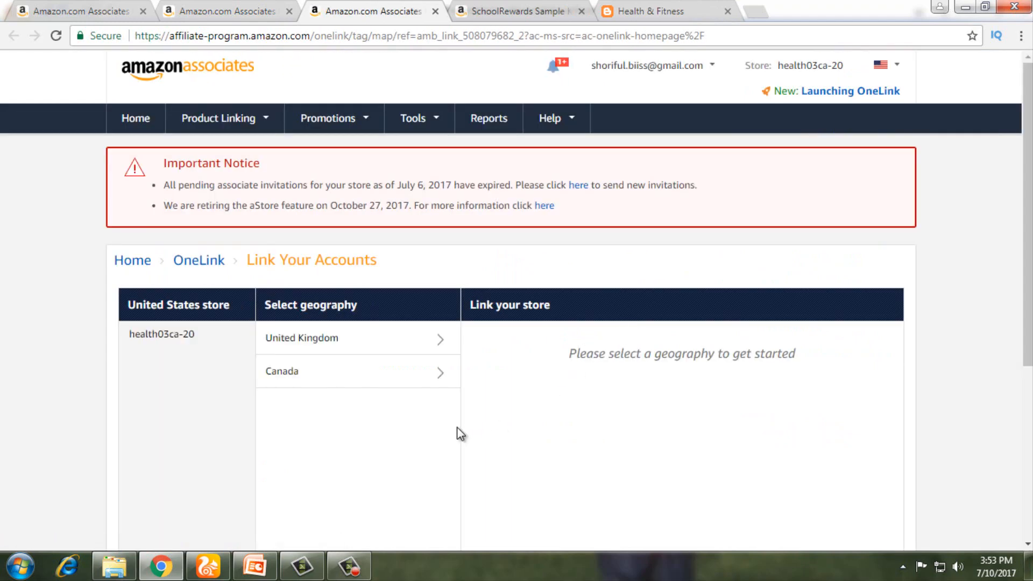
left_click(283, 378)
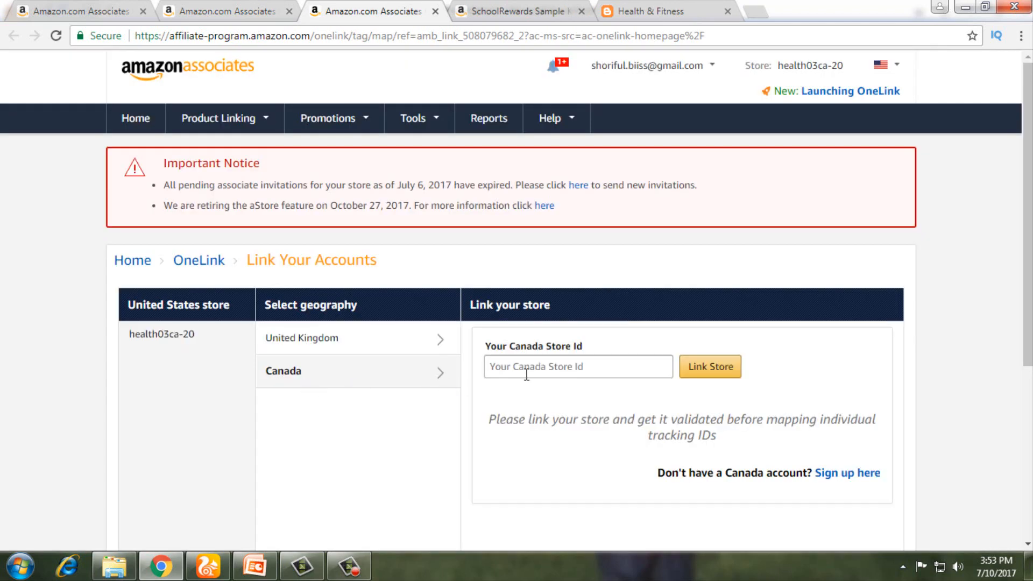
left_click(540, 367)
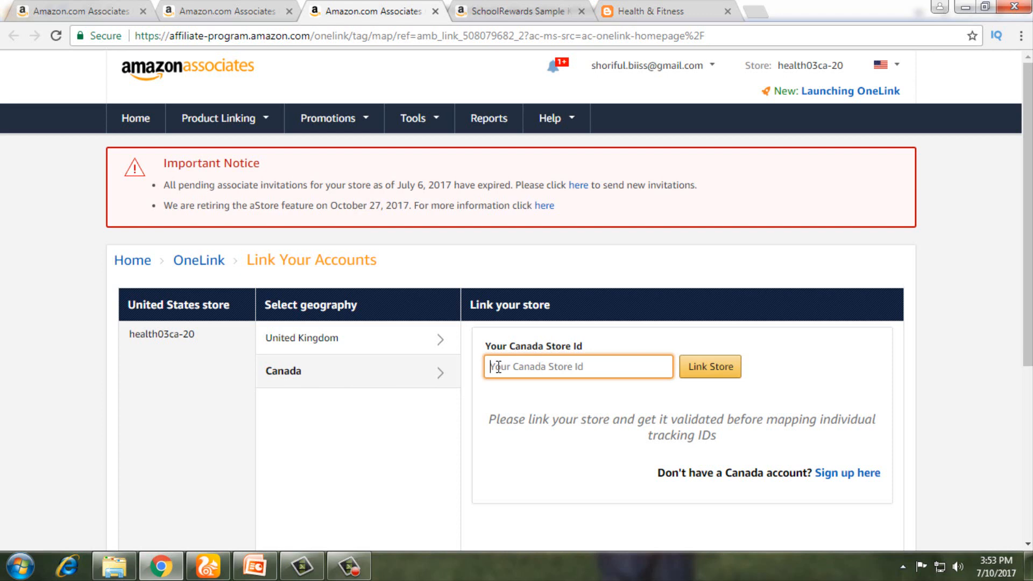
scroll(498, 367, "down", 2)
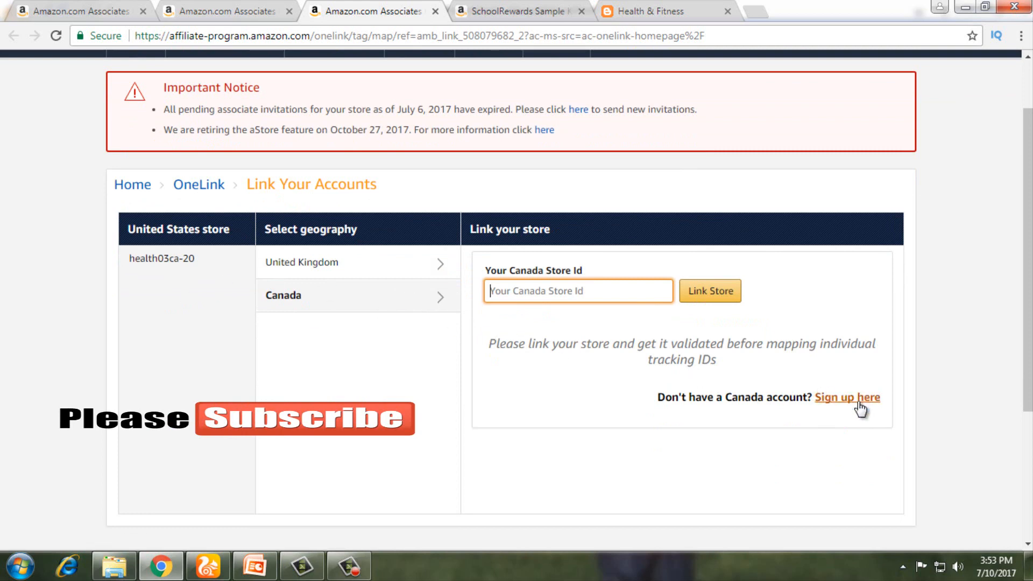
left_click(860, 408)
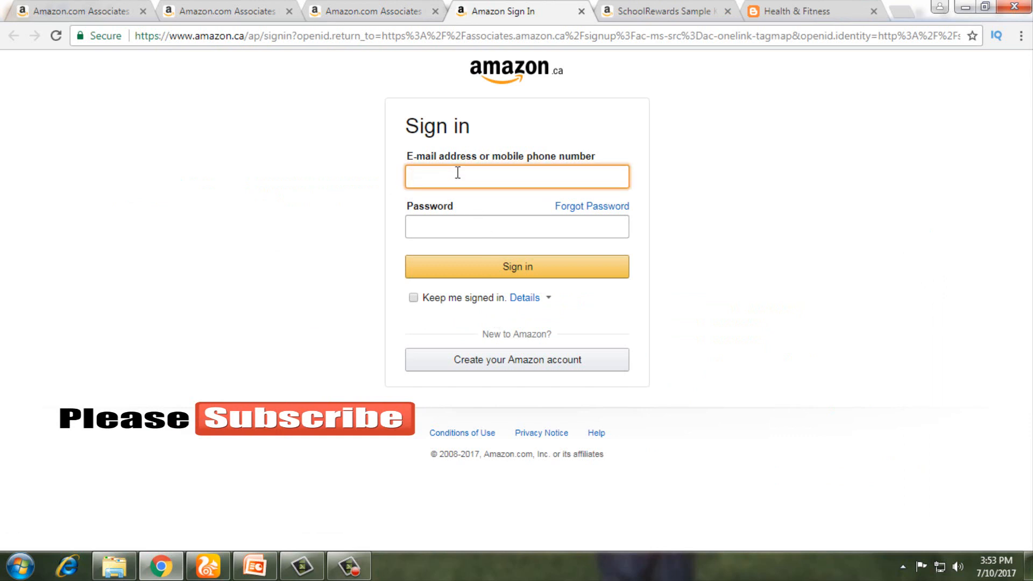
Step: Sign in on Amazon.ca with the suggested e-mail address and the account password
left_click(459, 199)
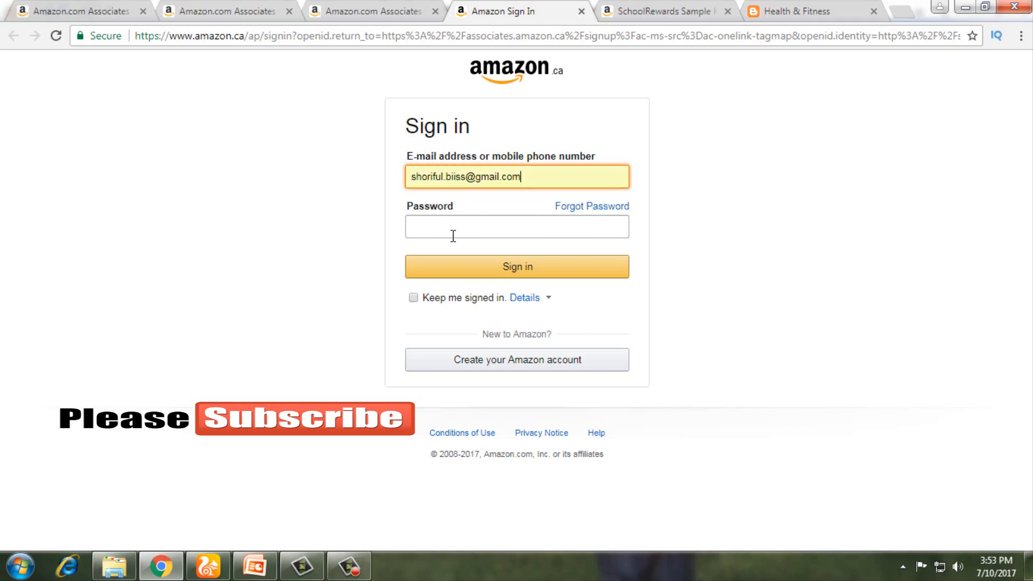
left_click(443, 228)
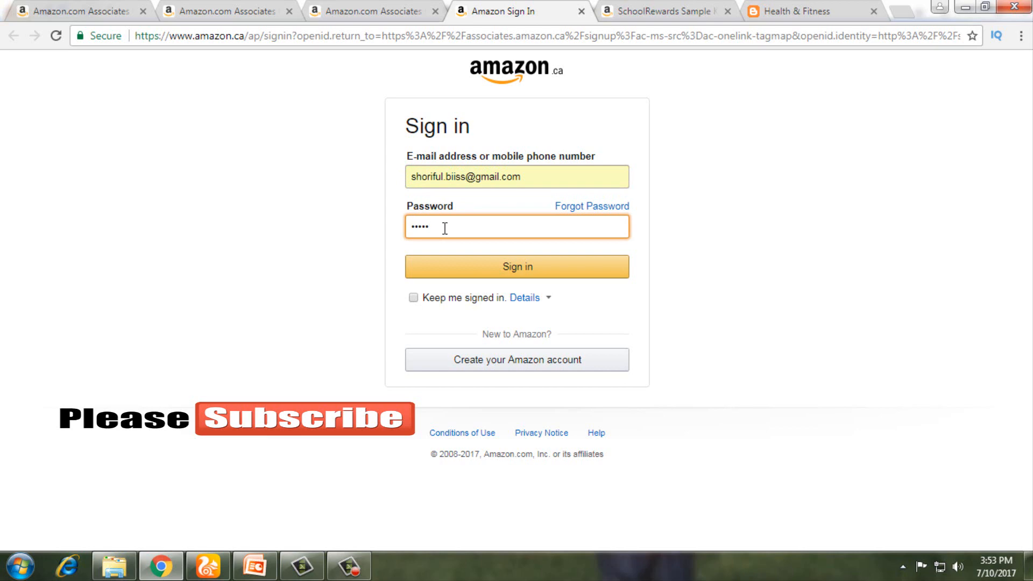
key("Return")
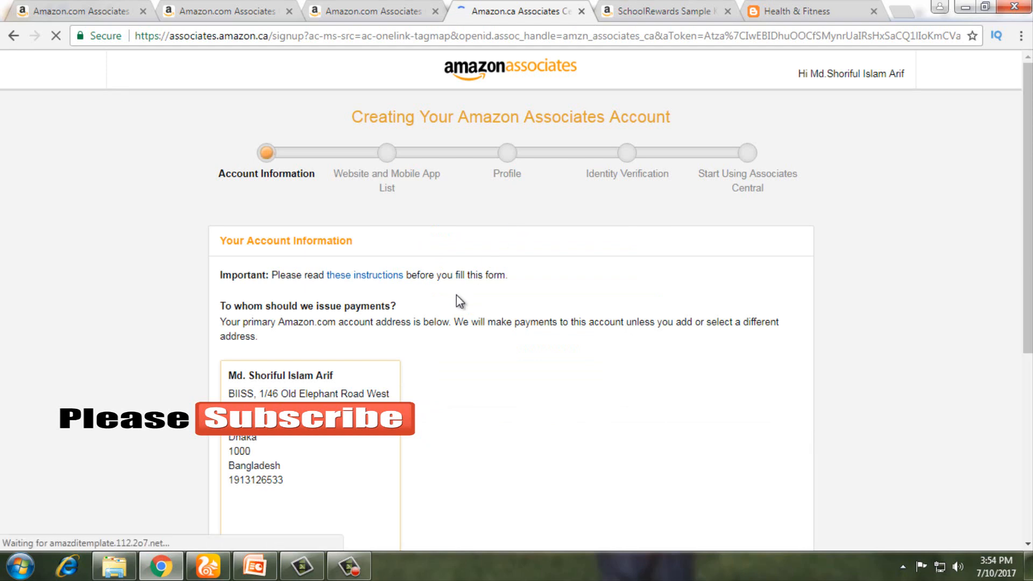
Step: Let the browser save the sign-in password and review the Account Information form
scroll(456, 295, "down", 3)
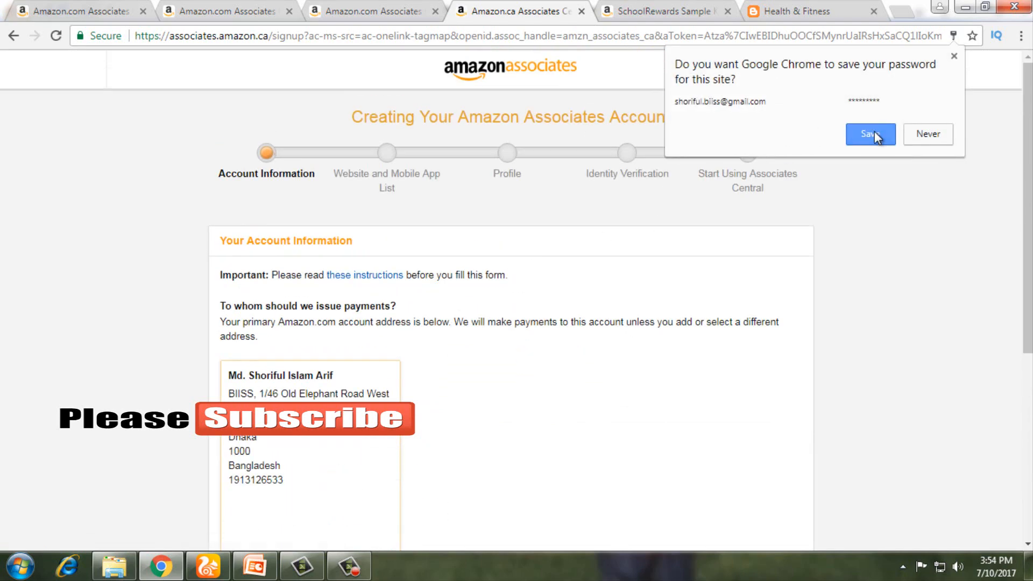
left_click(872, 134)
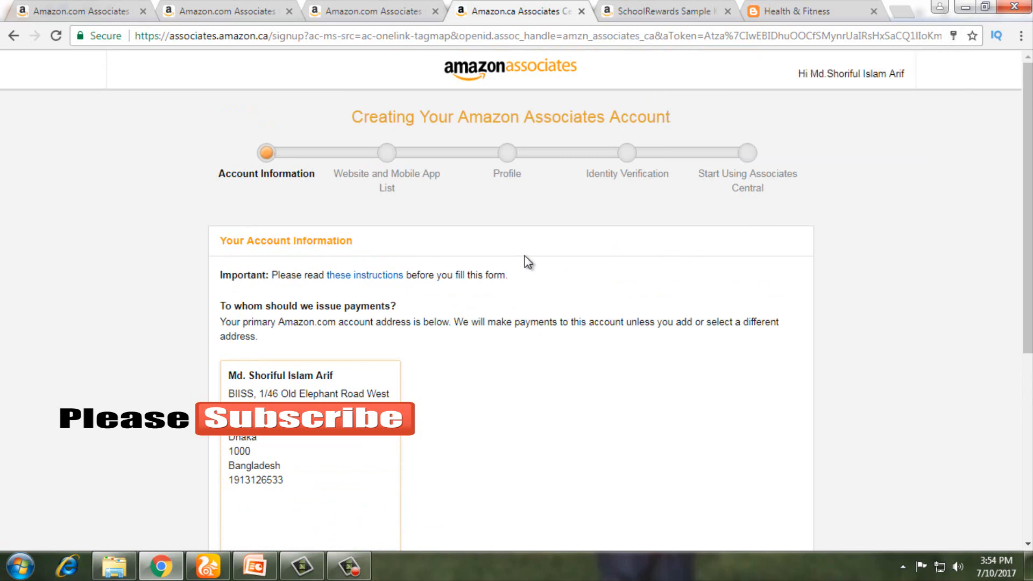
scroll(527, 262, "down", 4)
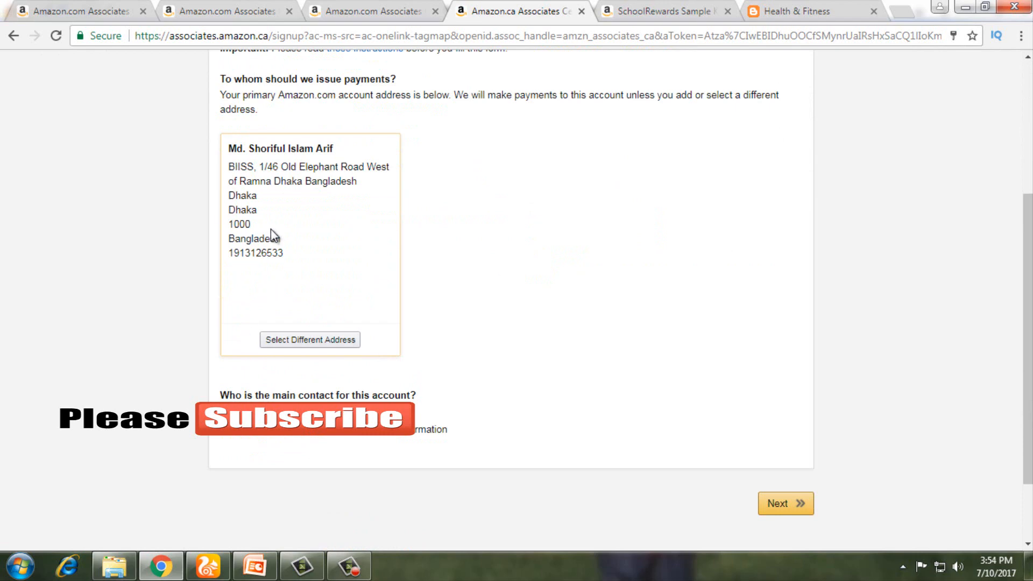
scroll(270, 229, "up", 1)
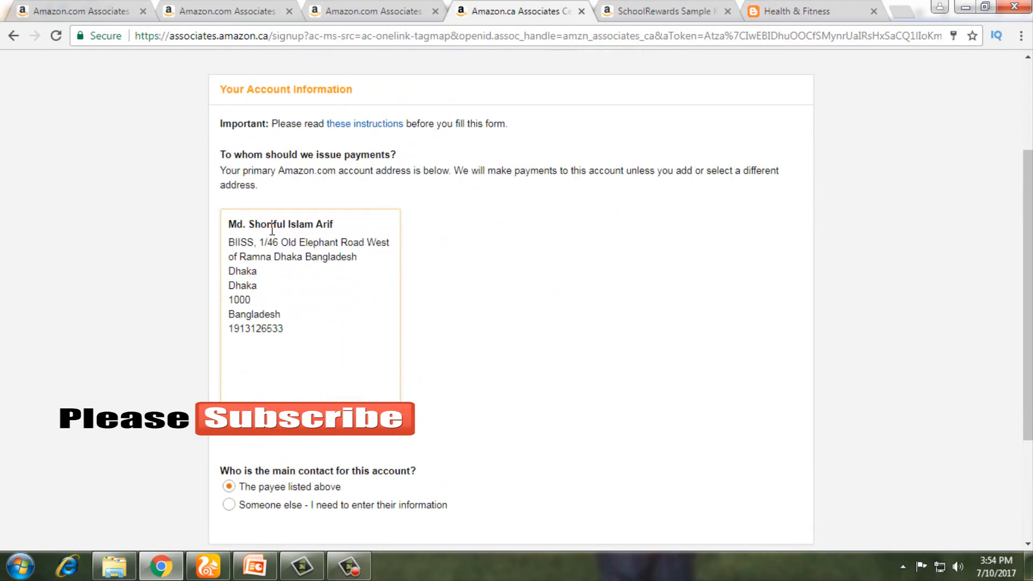
scroll(272, 230, "down", 1)
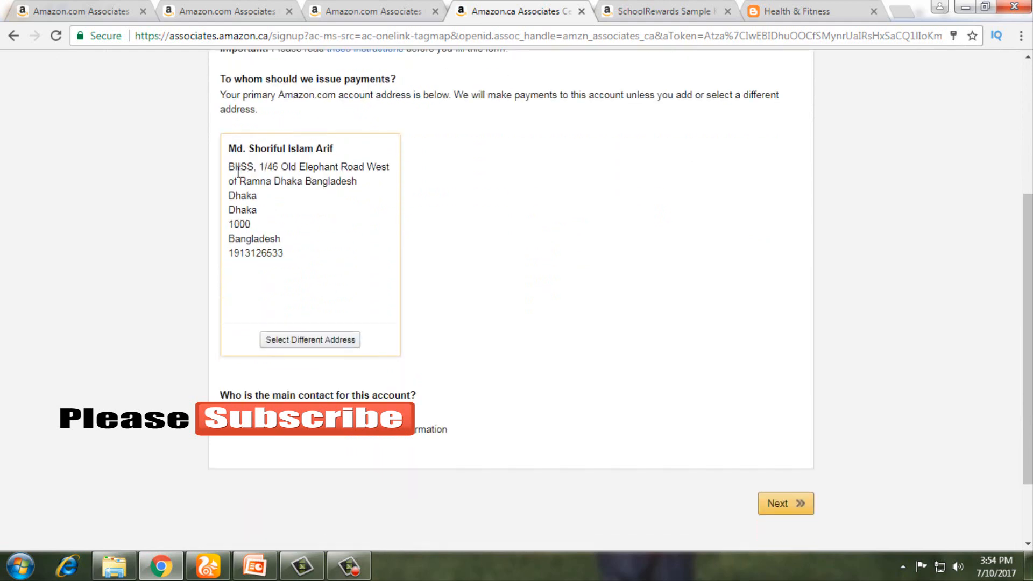
scroll(239, 171, "down", 2)
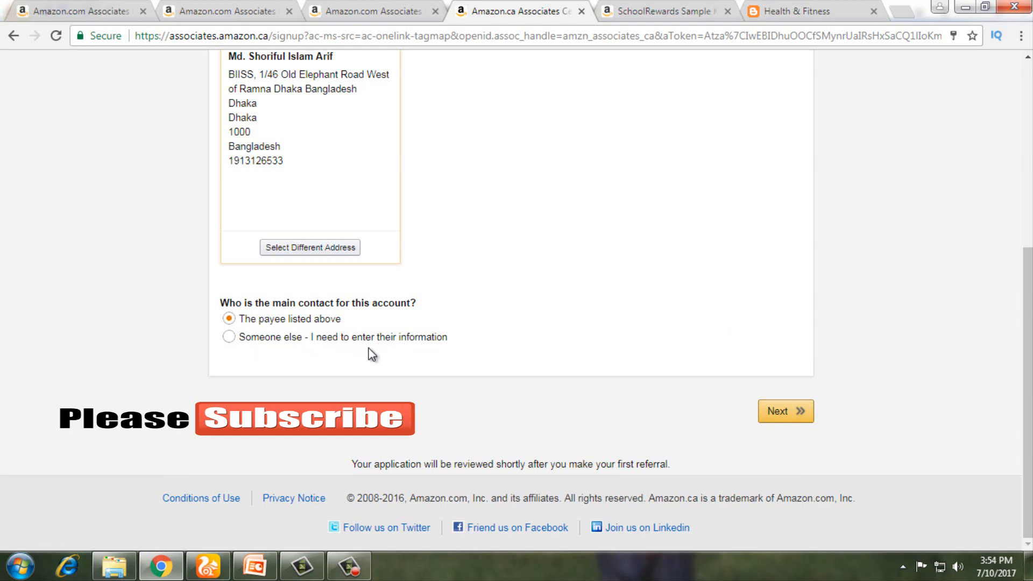
Step: Keep the listed payee as main contact and continue to the Website and Mobile App List
left_click(229, 337)
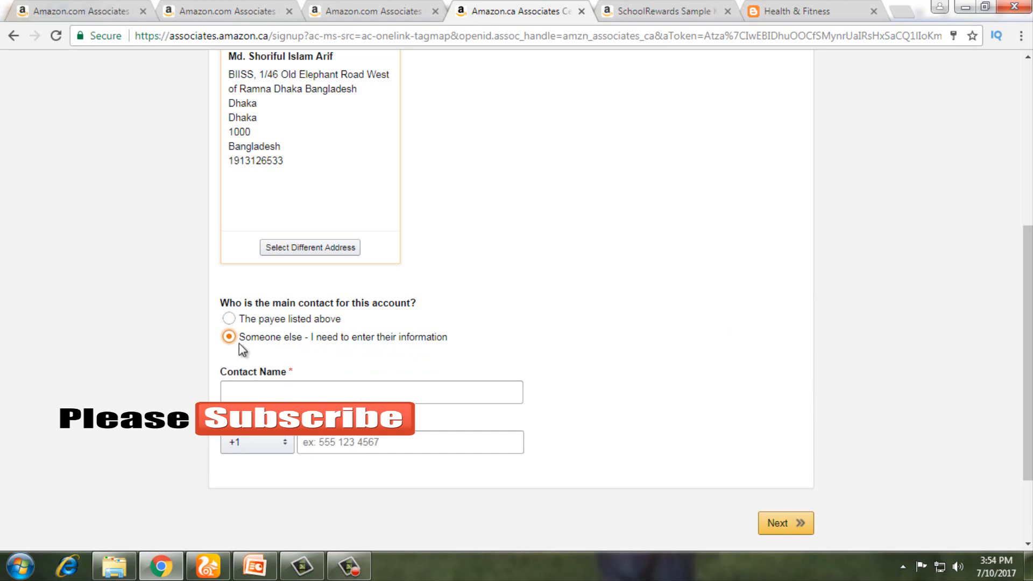
left_click(230, 320)
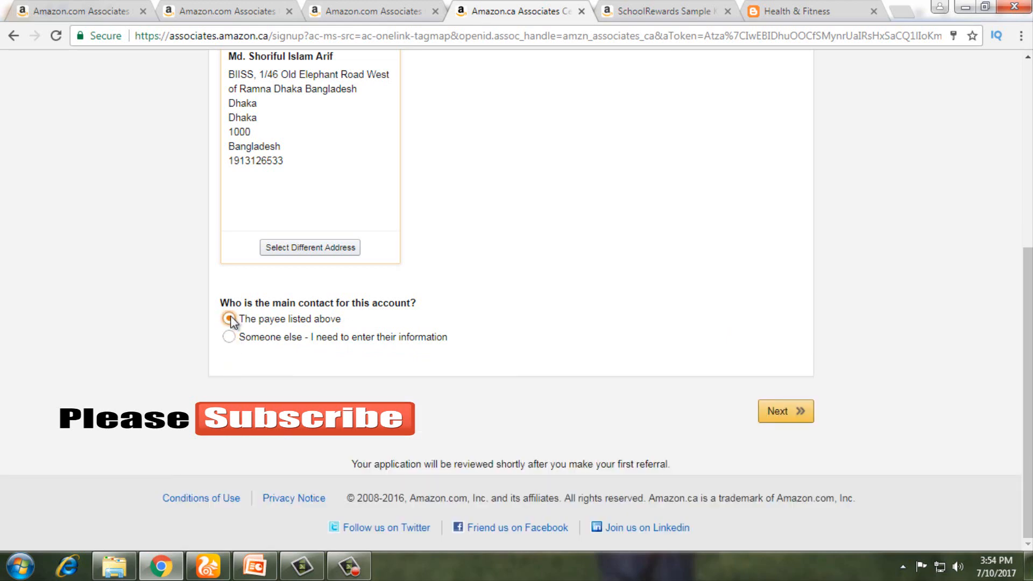
left_click(764, 417)
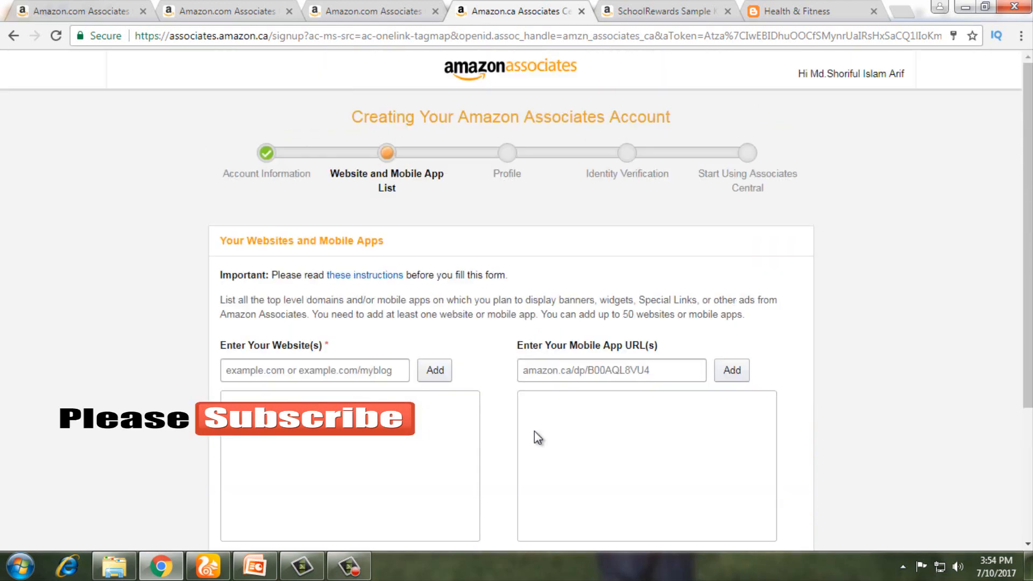
Step: Copy the healthfitness26.blogspot.com/ address from the Health & Fitness blog tab
left_click(333, 374)
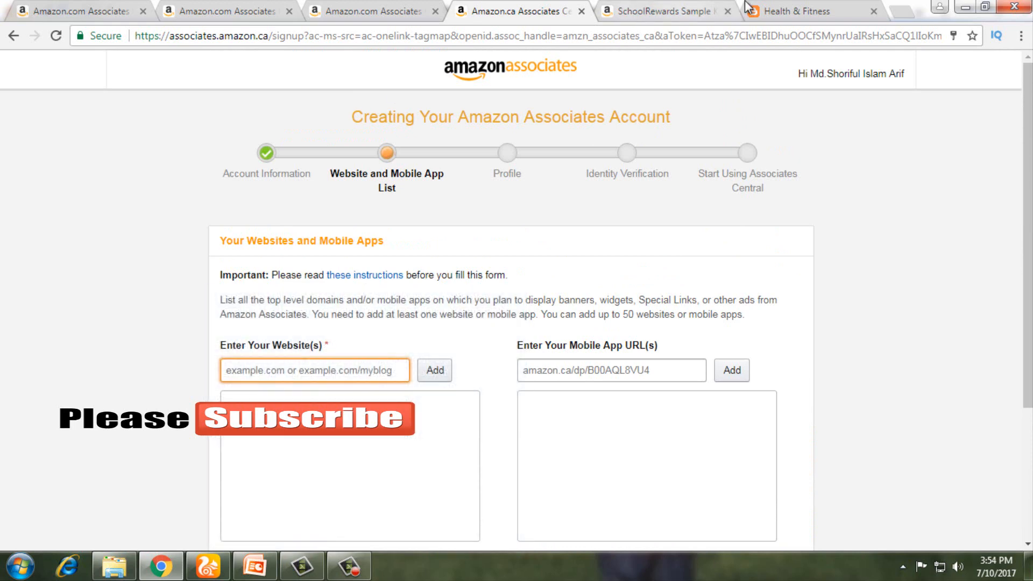
left_click(802, 11)
left_click(96, 46)
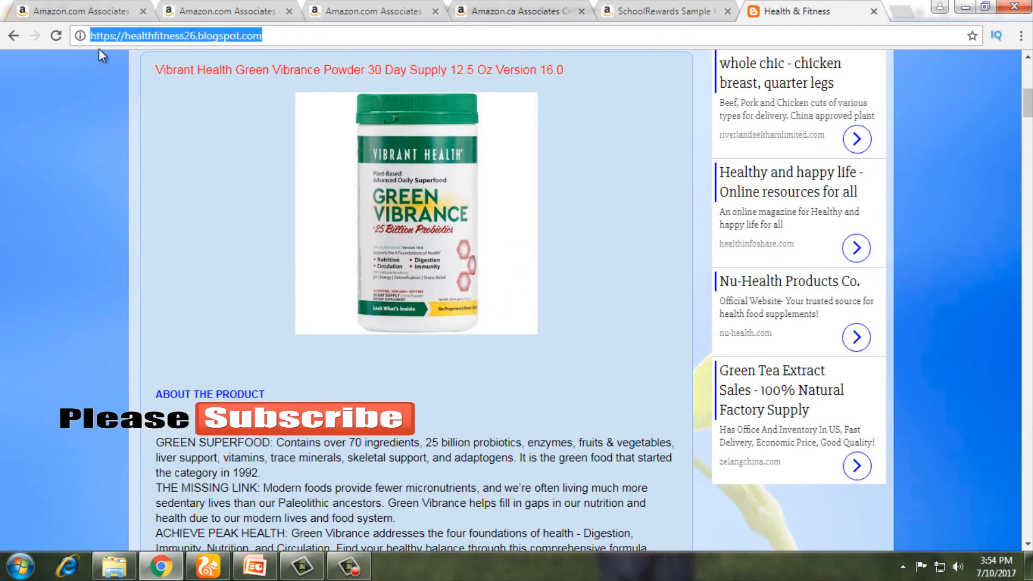
right_click(130, 34)
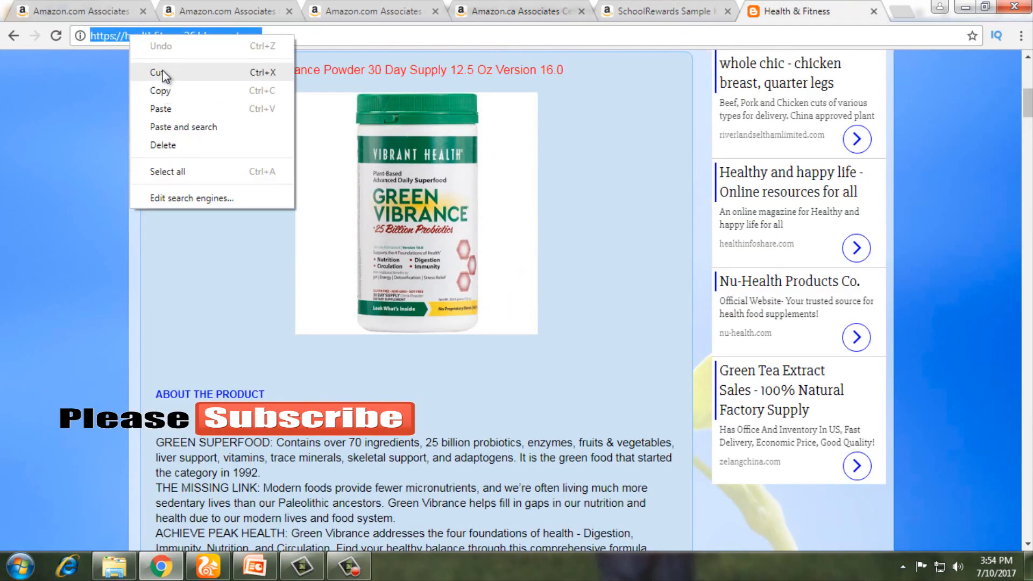
left_click(164, 92)
Step: Paste the blog URL into Enter Your Website(s), add it to the list, and continue to Profile
left_click(213, 11)
left_click(655, 7)
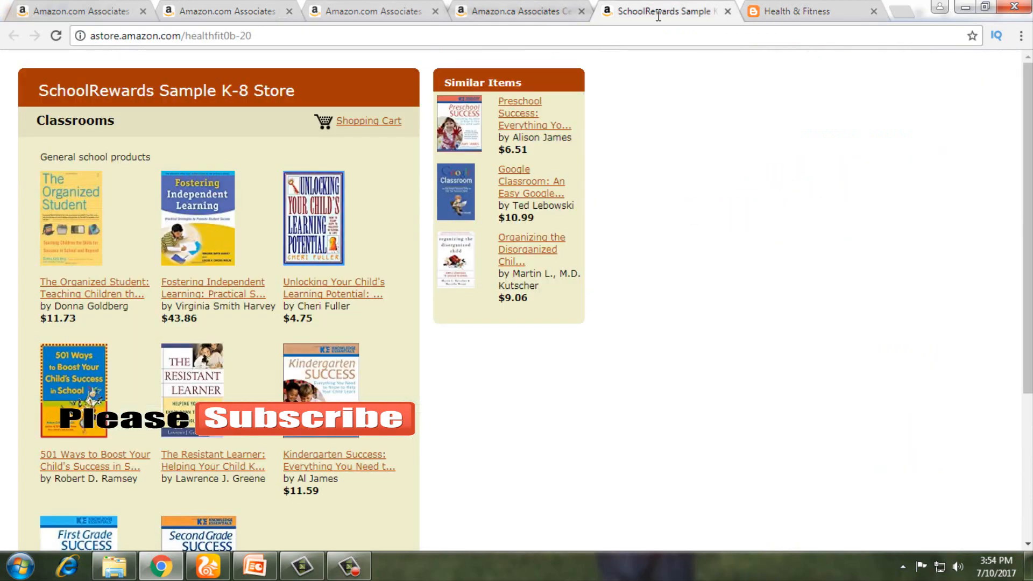
left_click(491, 13)
left_click(305, 371)
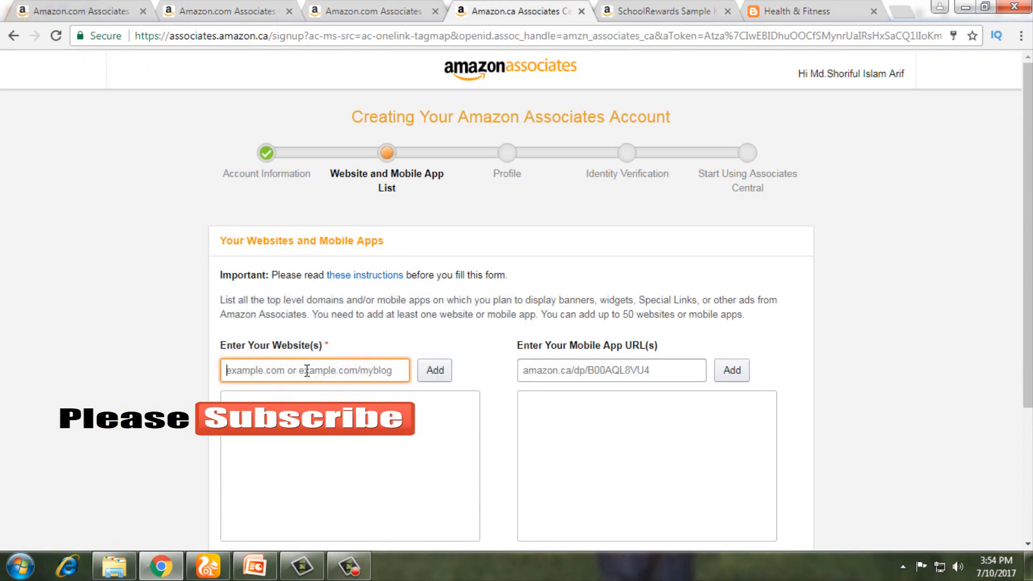
right_click(306, 371)
left_click(356, 252)
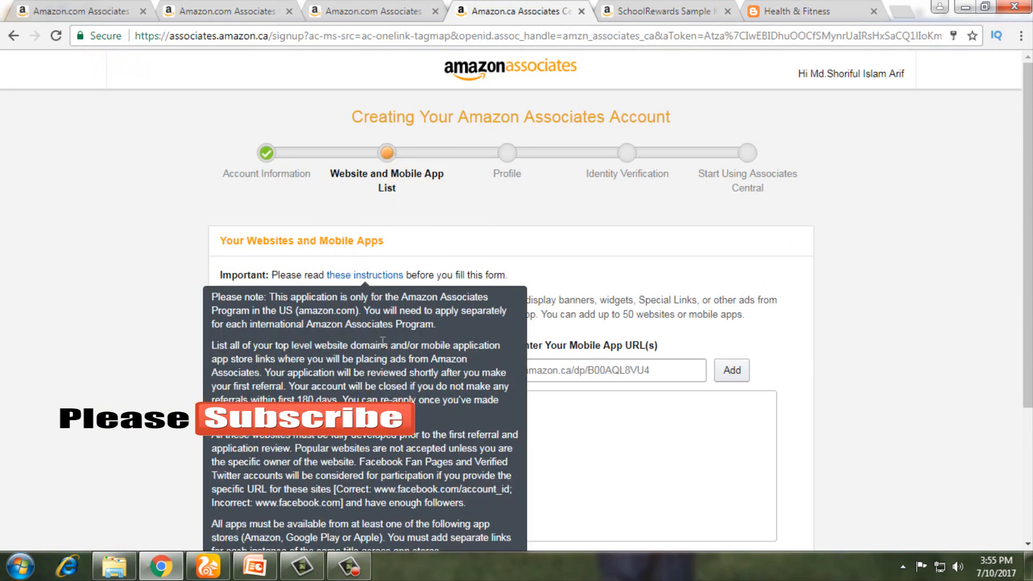
scroll(409, 330, "down", 2)
left_click(432, 297)
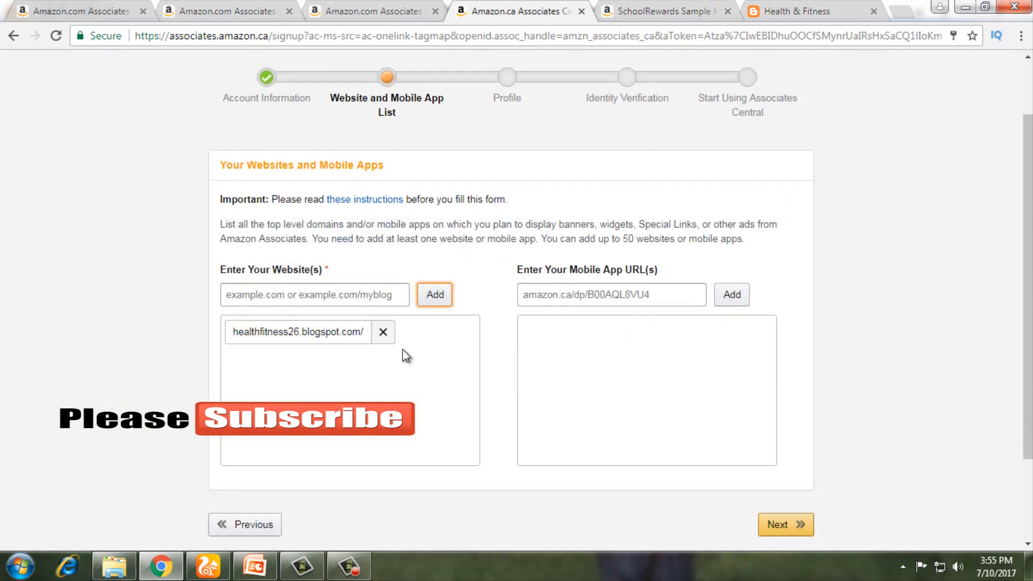
scroll(345, 353, "down", 2)
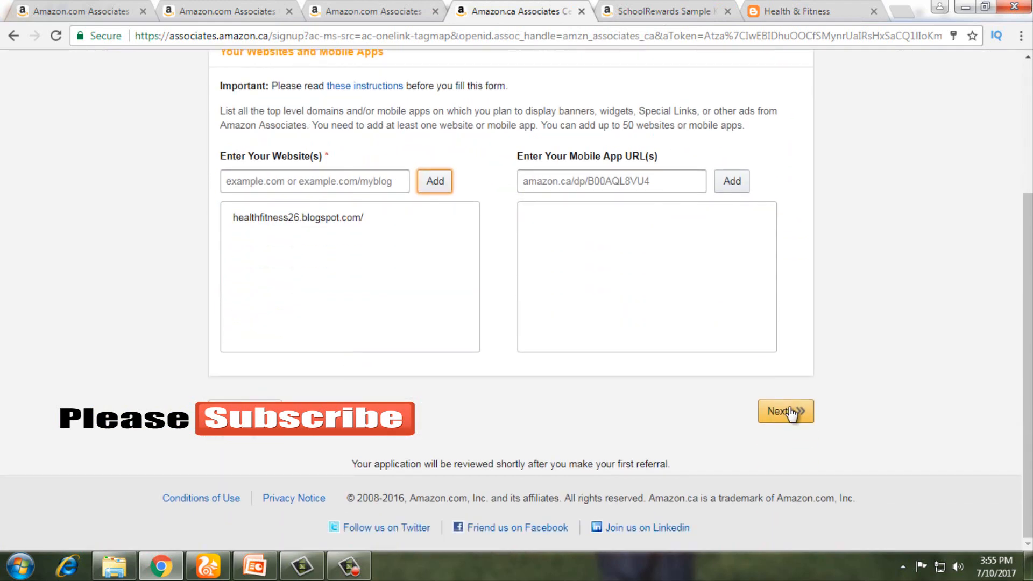
left_click(786, 412)
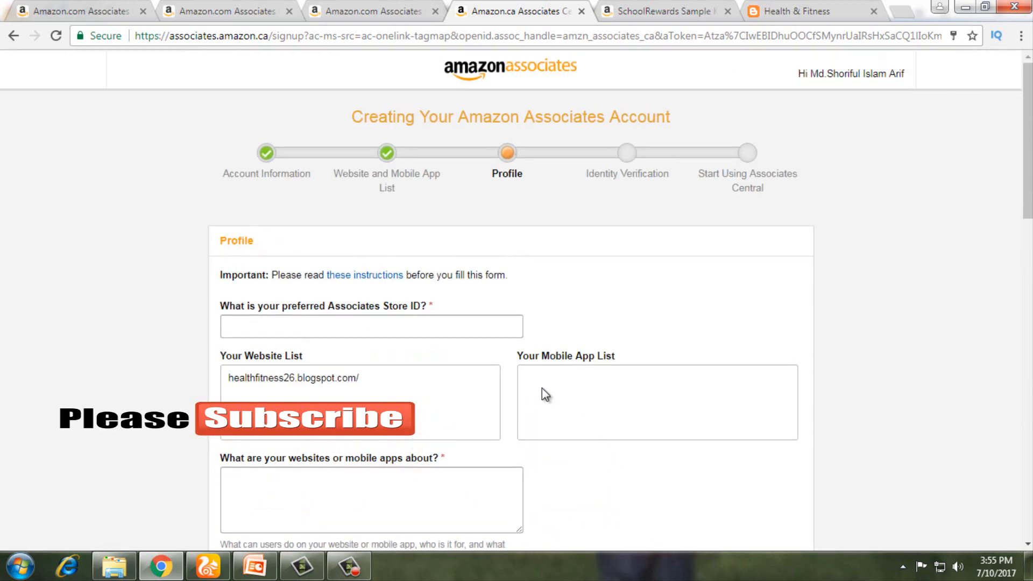
Step: Enter 'boot' as the preferred Store ID
scroll(409, 334, "down", 1)
left_click(368, 247)
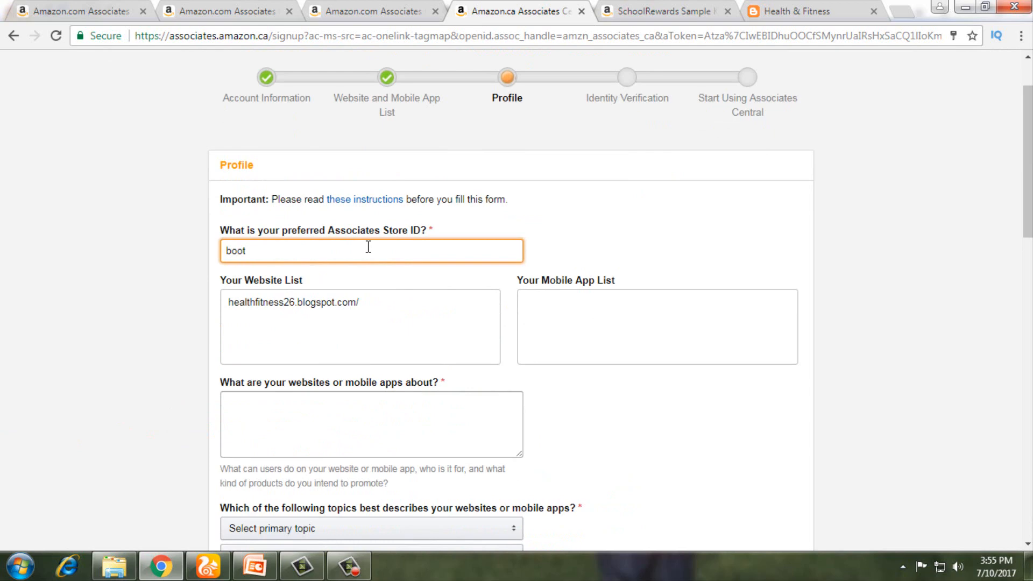
scroll(399, 313, "down", 3)
Step: Copy the blog's description paragraph and paste it as the website description
left_click(351, 271)
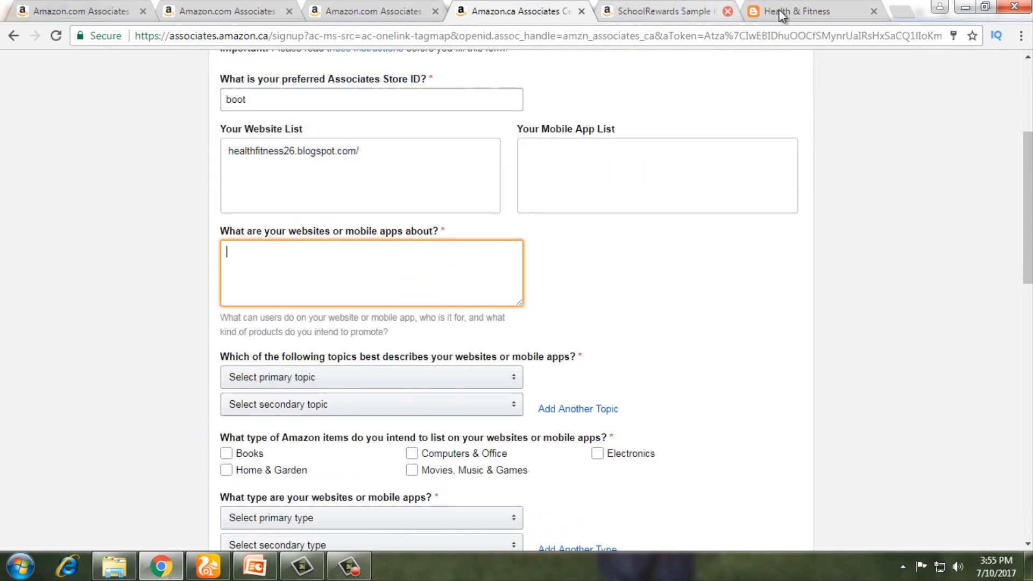
left_click(780, 11)
scroll(218, 183, "up", 8)
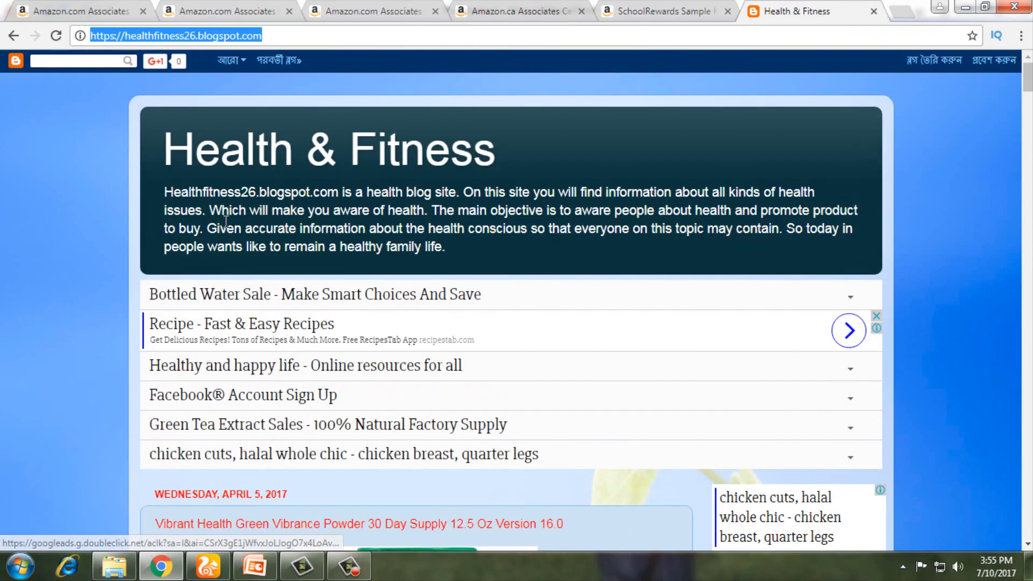
mouse_move(165, 192)
left_mouse_down()
mouse_move(403, 248)
mouse_move(447, 247)
left_mouse_up()
right_click(437, 226)
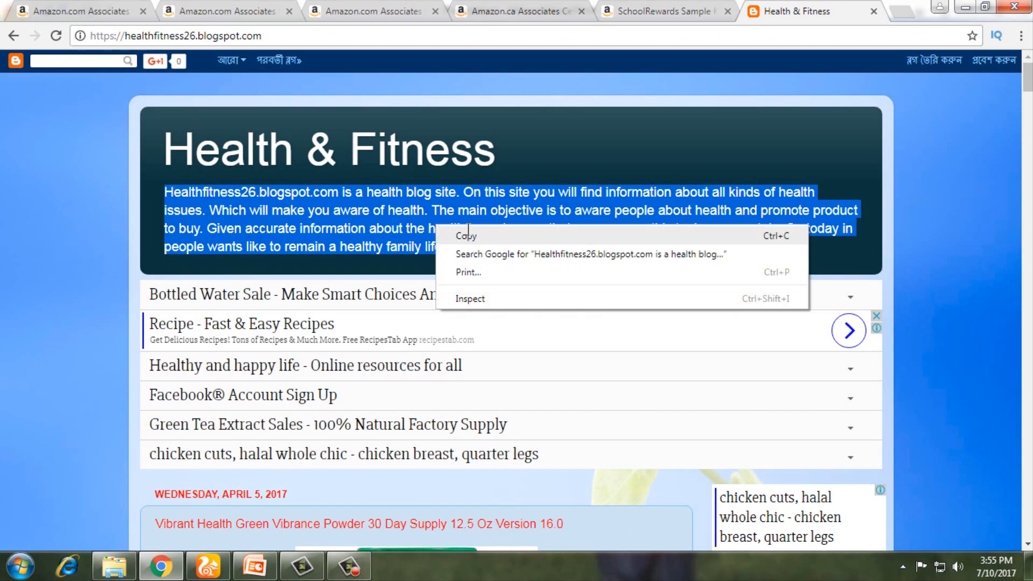
left_click(470, 236)
left_click(538, 12)
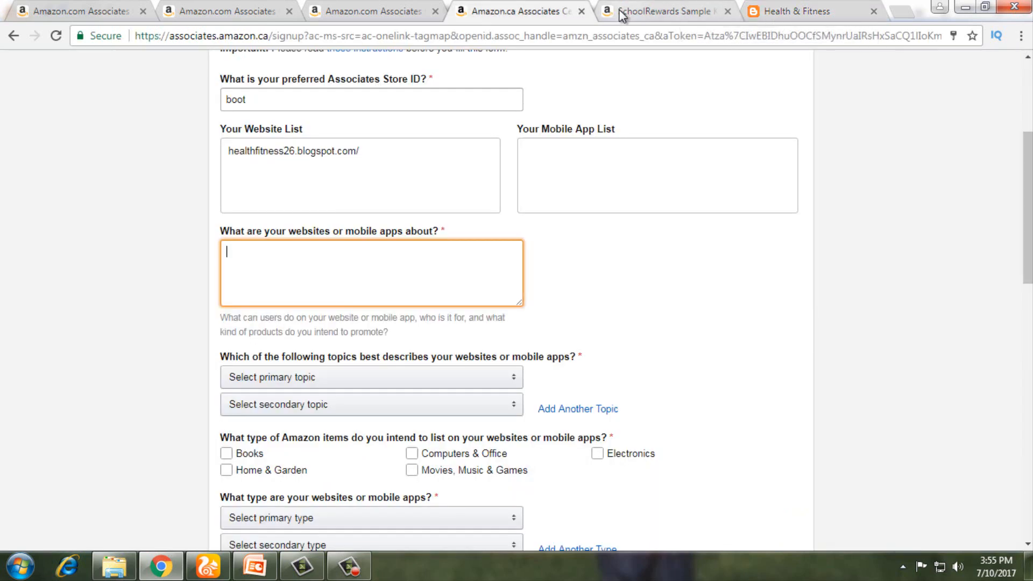
right_click(299, 257)
left_click(349, 347)
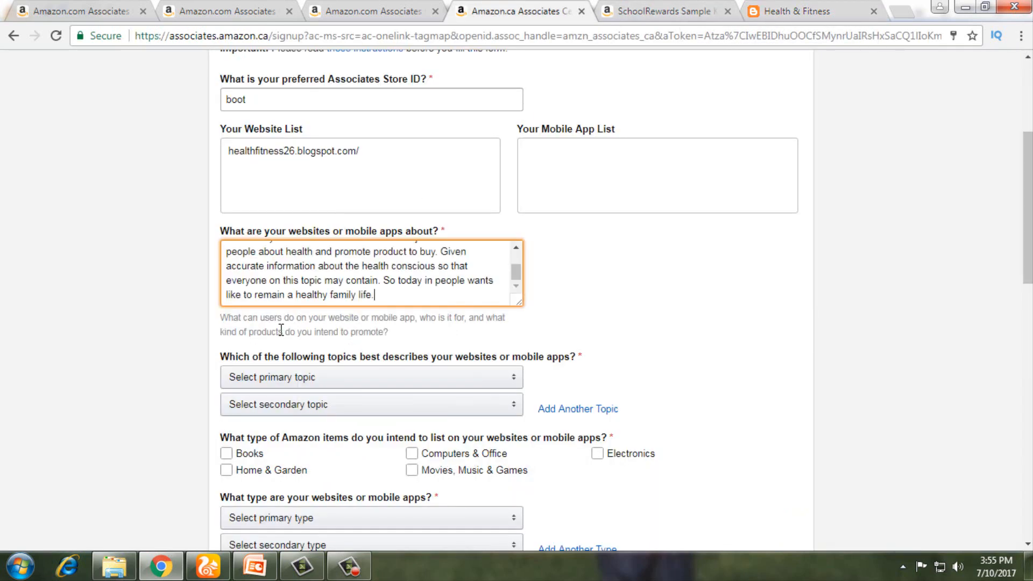
Step: Choose Medical/Health/Beauty as primary topic and Sports/Fitness/Outdoors as secondary topic
scroll(280, 330, "down", 2)
left_click(294, 304)
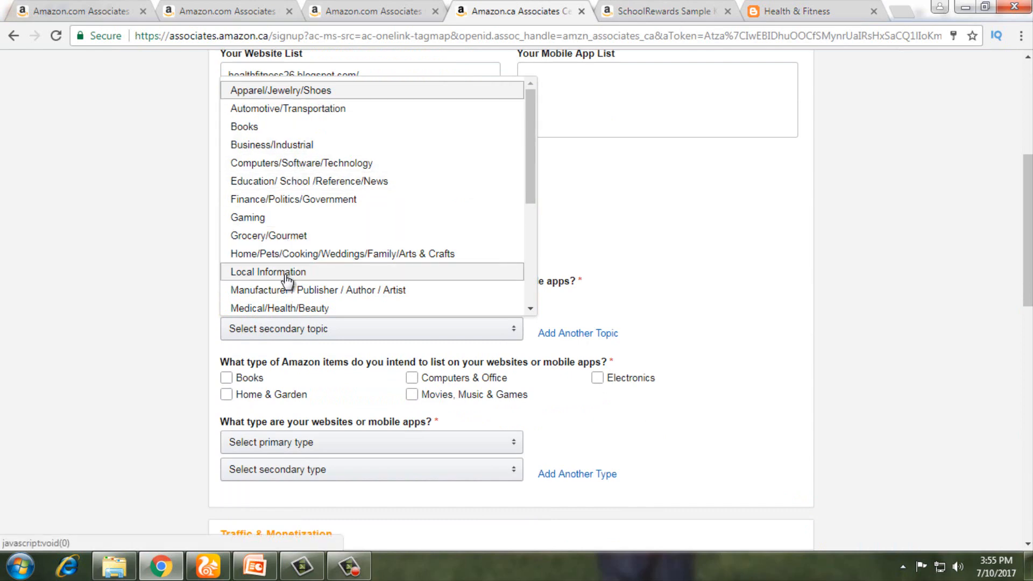
scroll(286, 277, "down", 3)
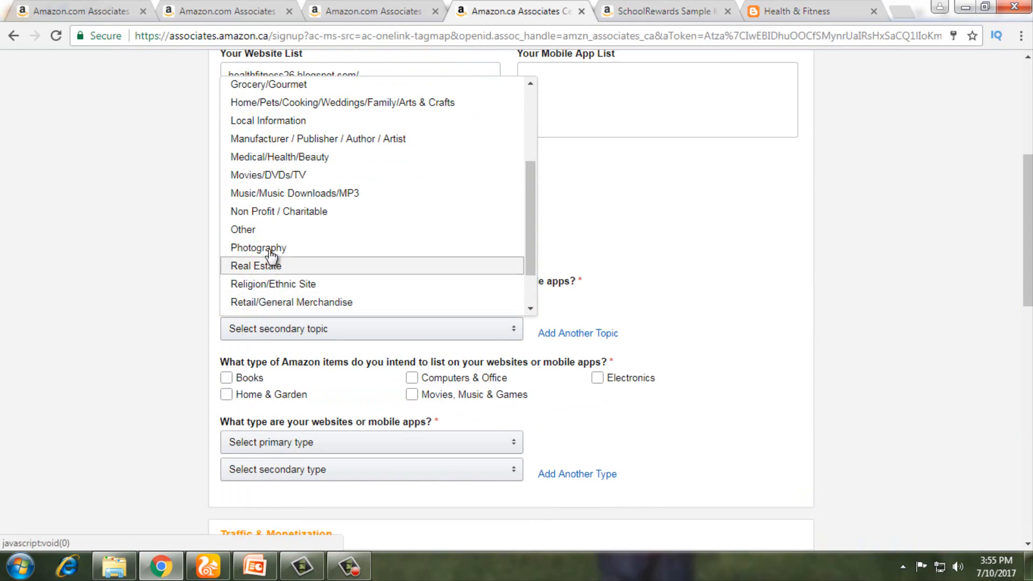
left_click(287, 161)
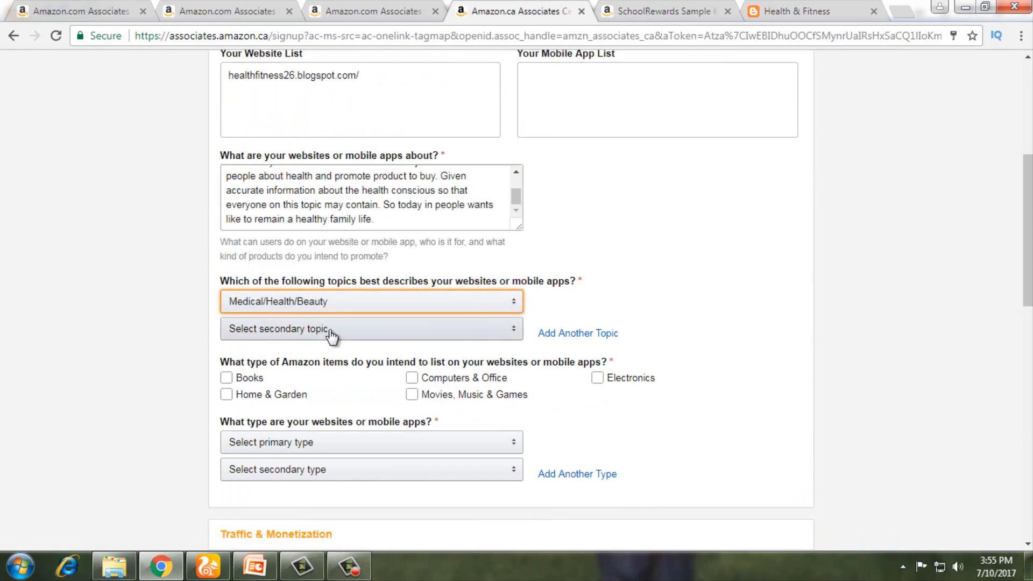
left_click(335, 330)
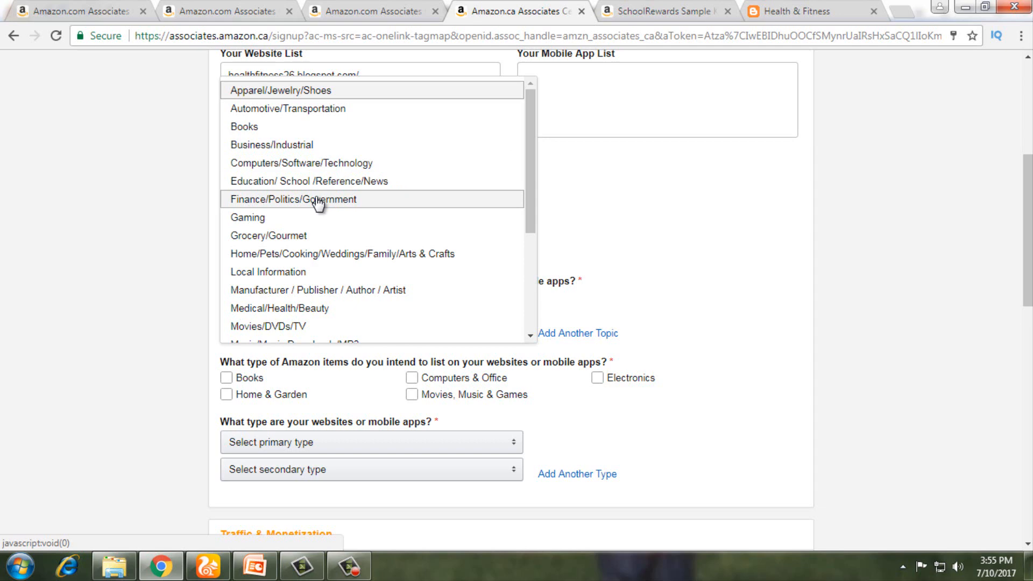
scroll(318, 203, "down", 4)
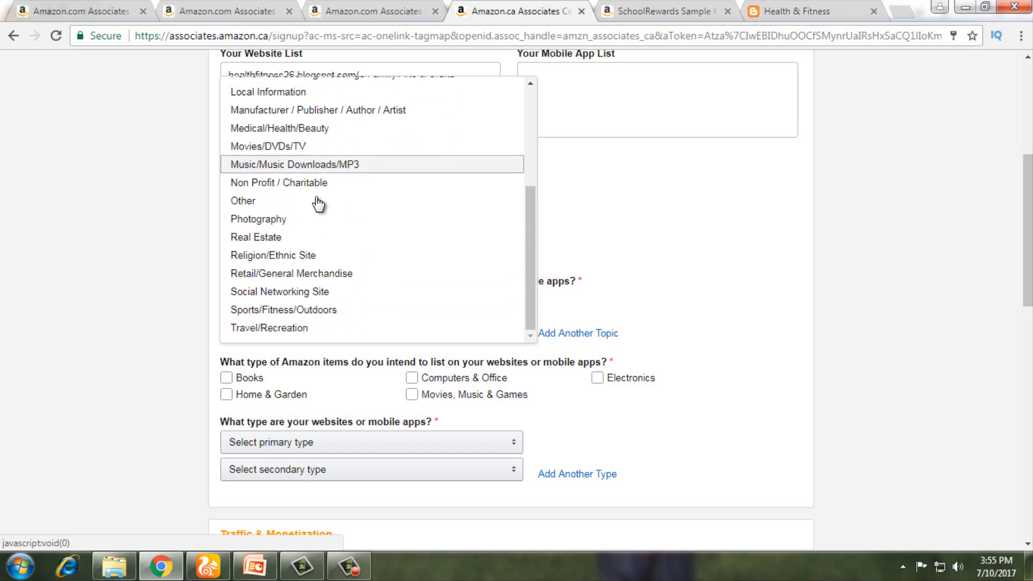
left_click(296, 309)
left_click(288, 399)
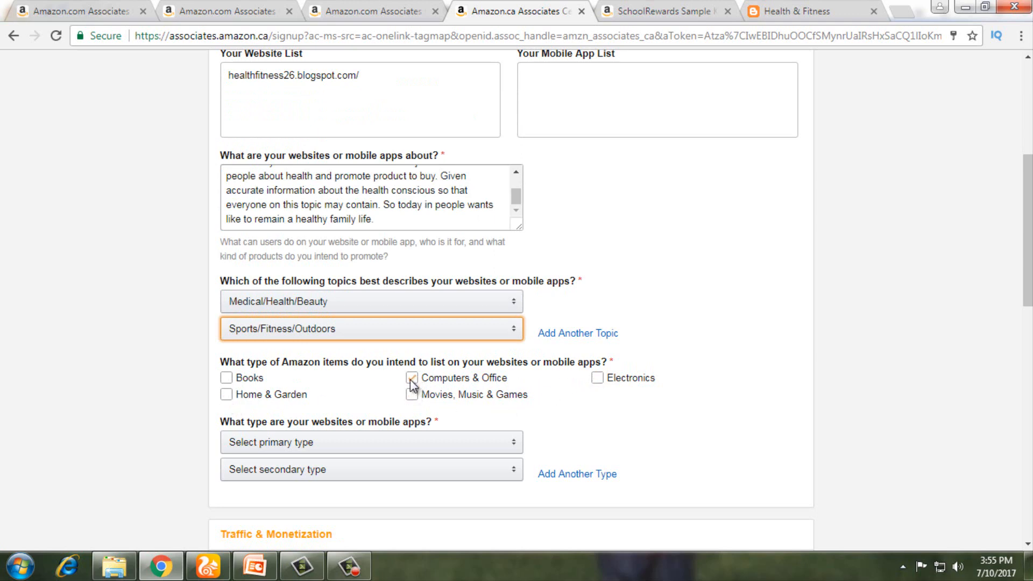
Step: Tick Home & Garden, Books, Electronics, and Movies, Music & Games as product categories
left_click(228, 395)
left_click(235, 380)
left_click(597, 378)
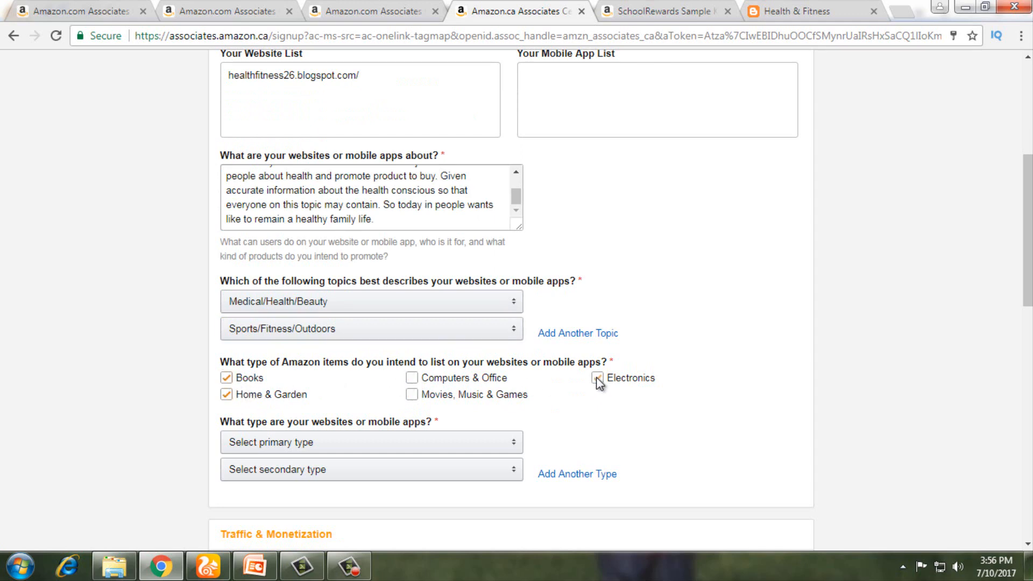
left_click(418, 397)
scroll(447, 406, "down", 2)
Step: Set the website type to Blog with Content or Niche Website as the second type
left_click(315, 369)
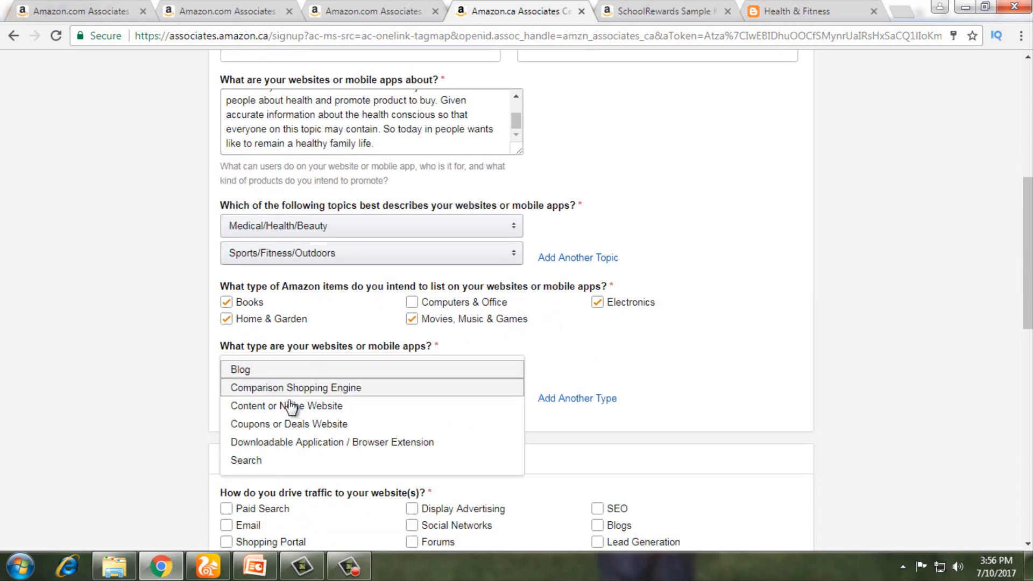
left_click(271, 373)
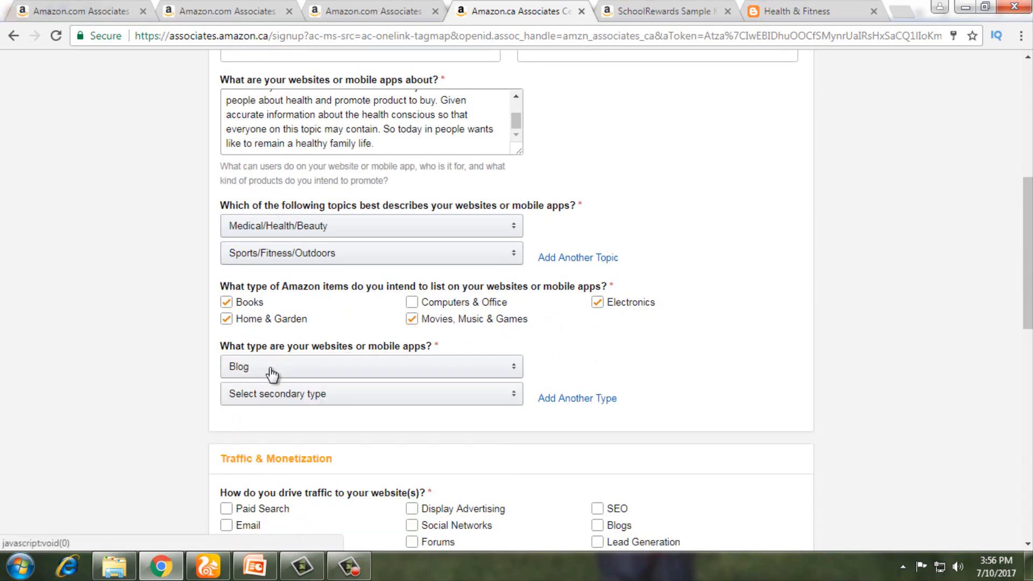
left_click(305, 400)
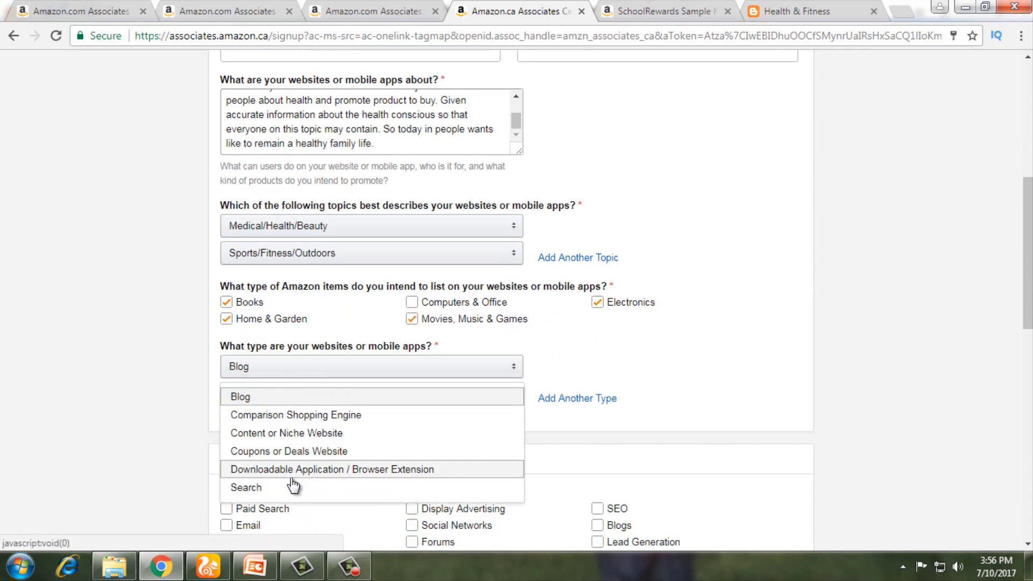
left_click(326, 437)
left_click(332, 374)
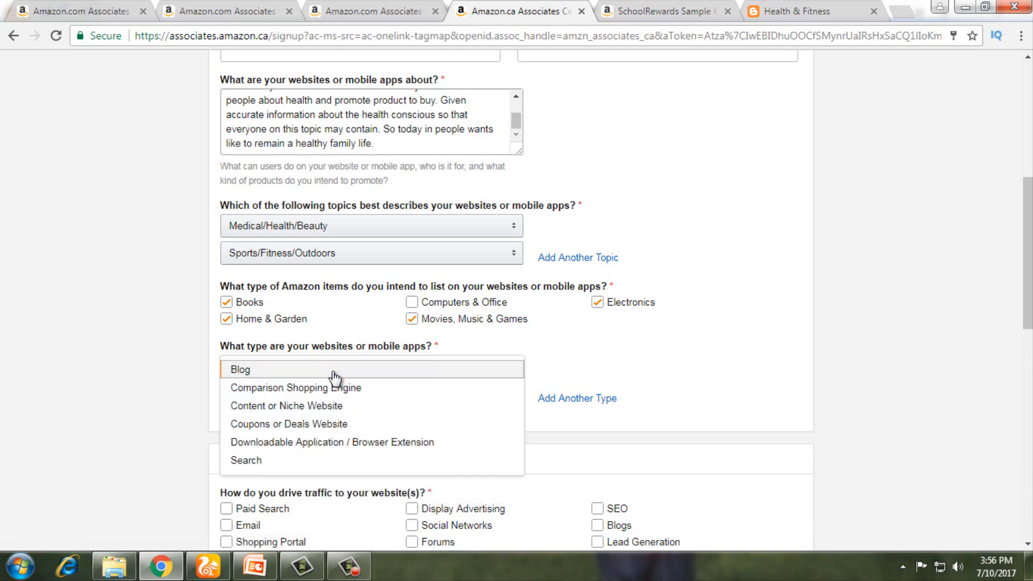
scroll(350, 415, "down", 1)
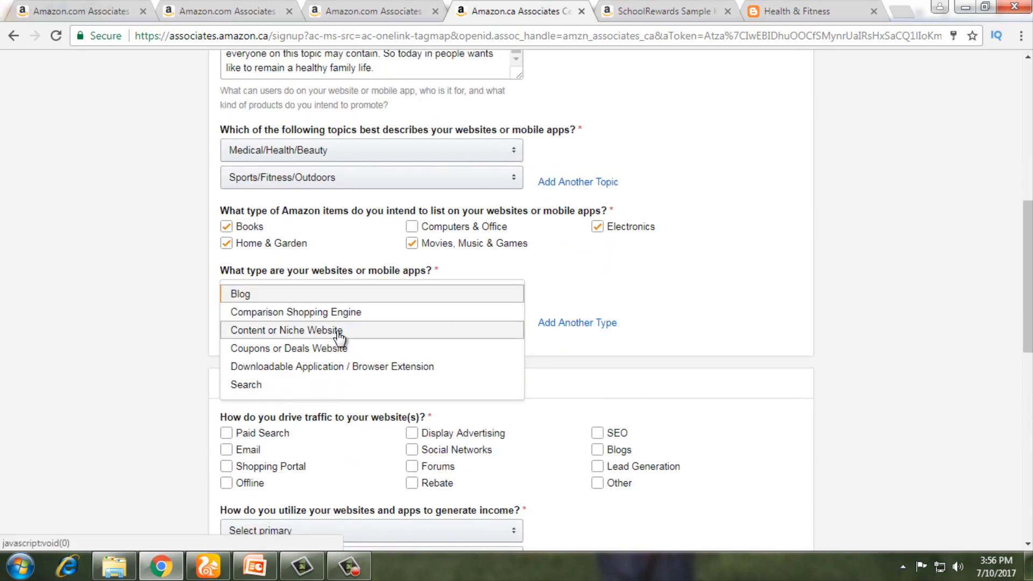
left_click(301, 296)
scroll(317, 381, "down", 1)
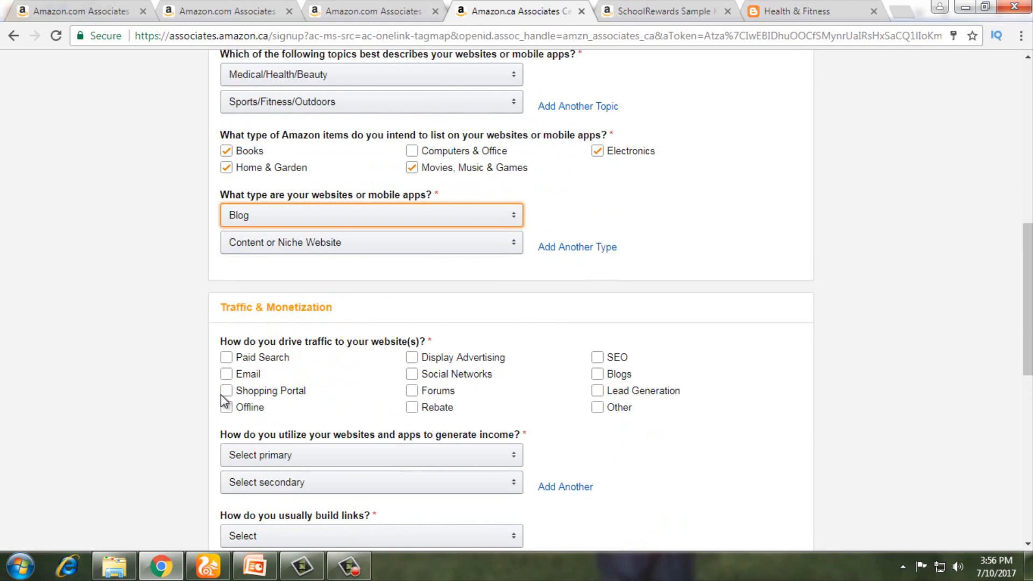
Step: Mark Display Advertising, Social Networks, SEO and Blogs as traffic sources
left_click(413, 359)
left_click(413, 375)
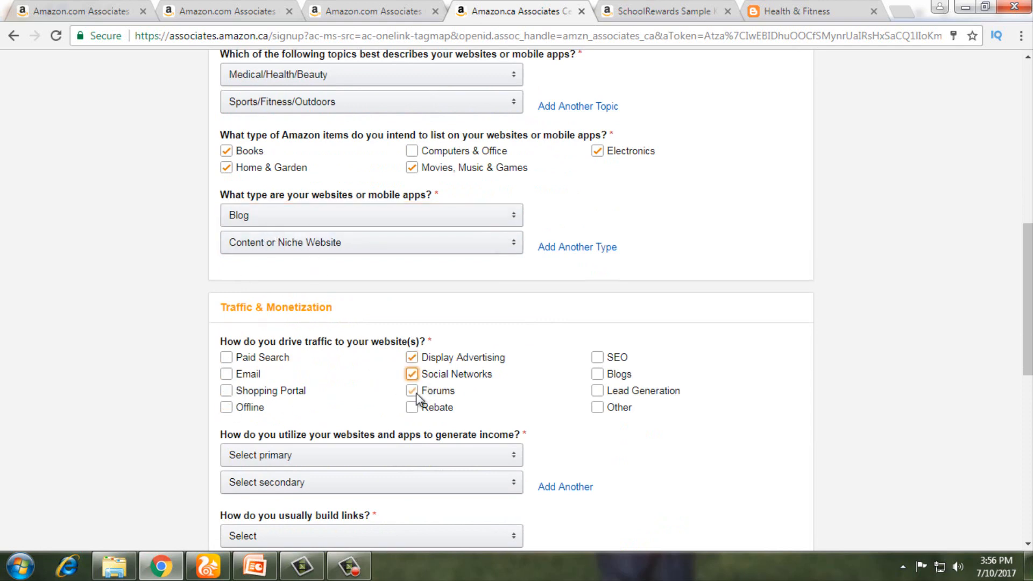
left_click(597, 357)
left_click(598, 374)
scroll(406, 453, "down", 1)
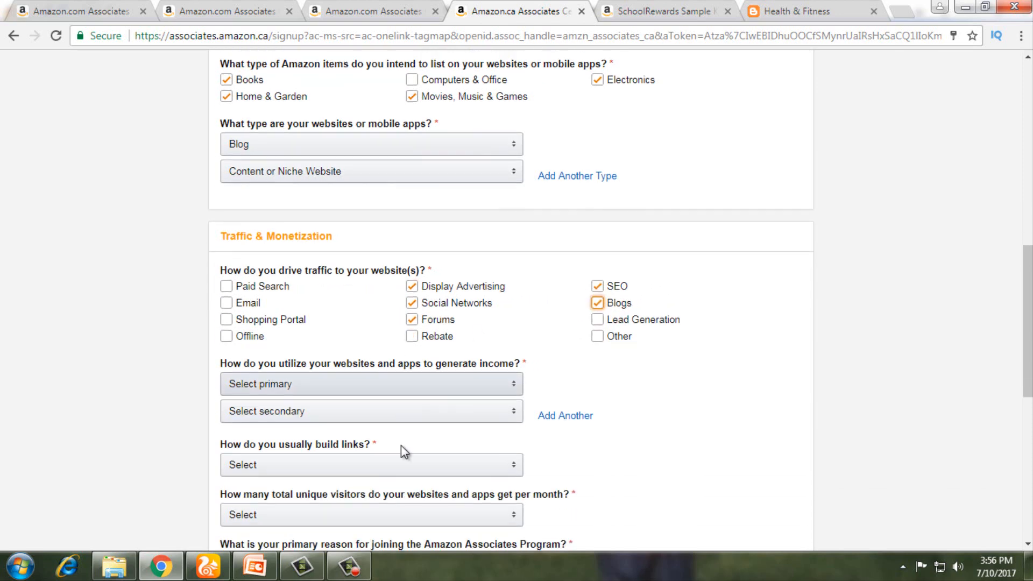
Step: Set income methods to Amazon Associates, with Display Advertising as the secondary method
left_click(307, 386)
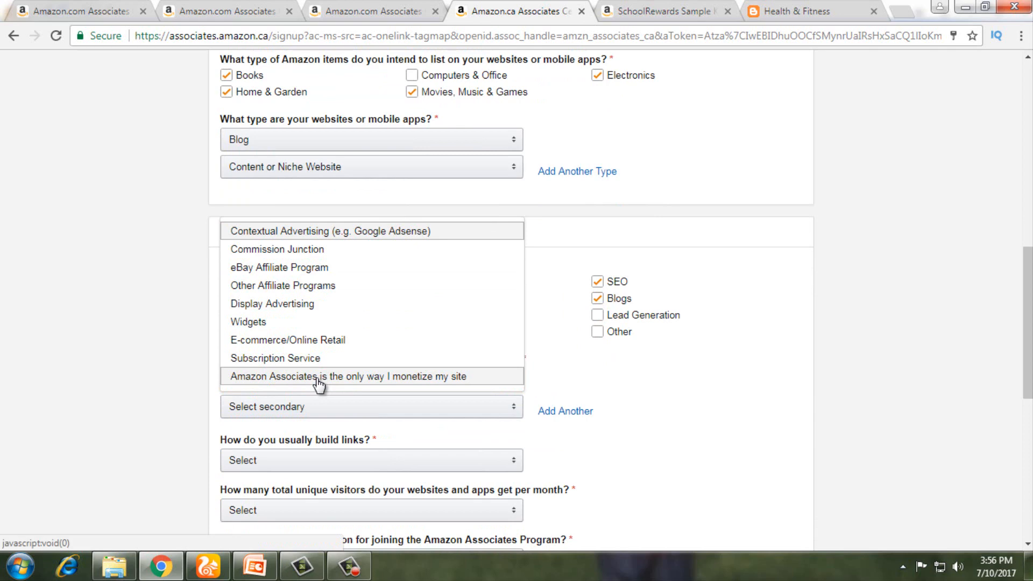
left_click(319, 376)
left_click(323, 409)
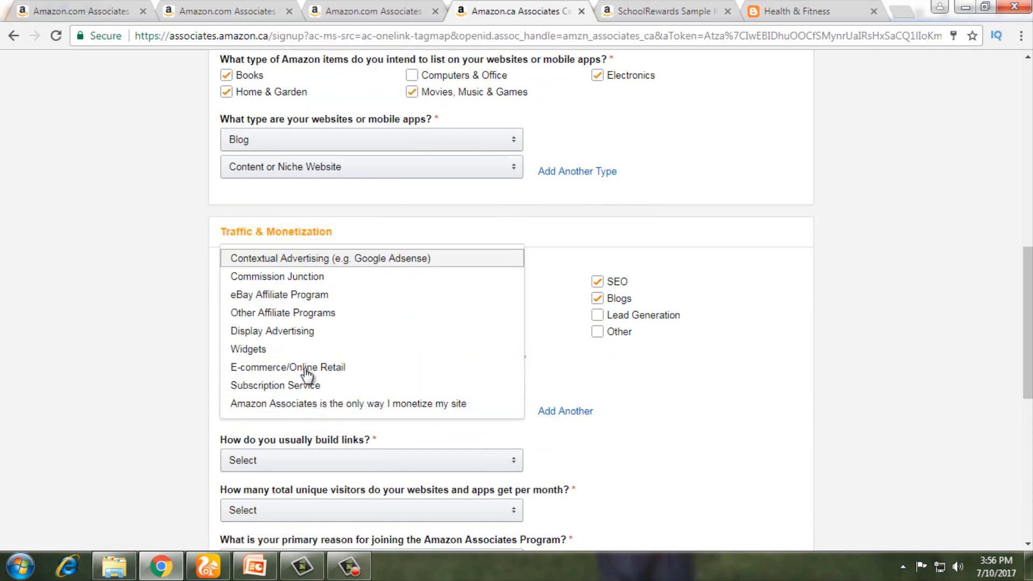
left_click(305, 336)
scroll(345, 430, "down", 3)
Step: Choose Content Management System for building links and 501 to 5,000 monthly visitors
left_click(318, 313)
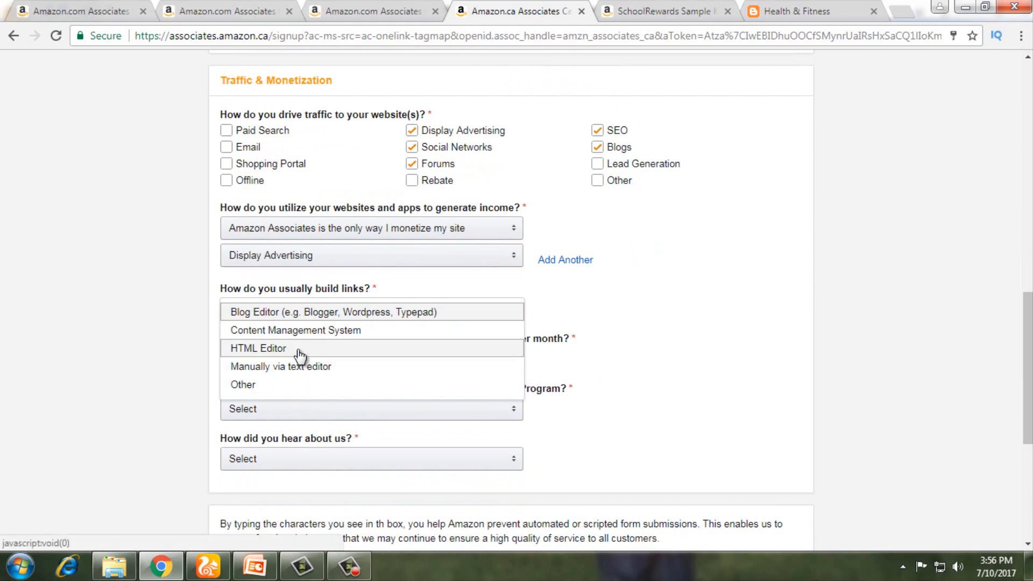
left_click(330, 331)
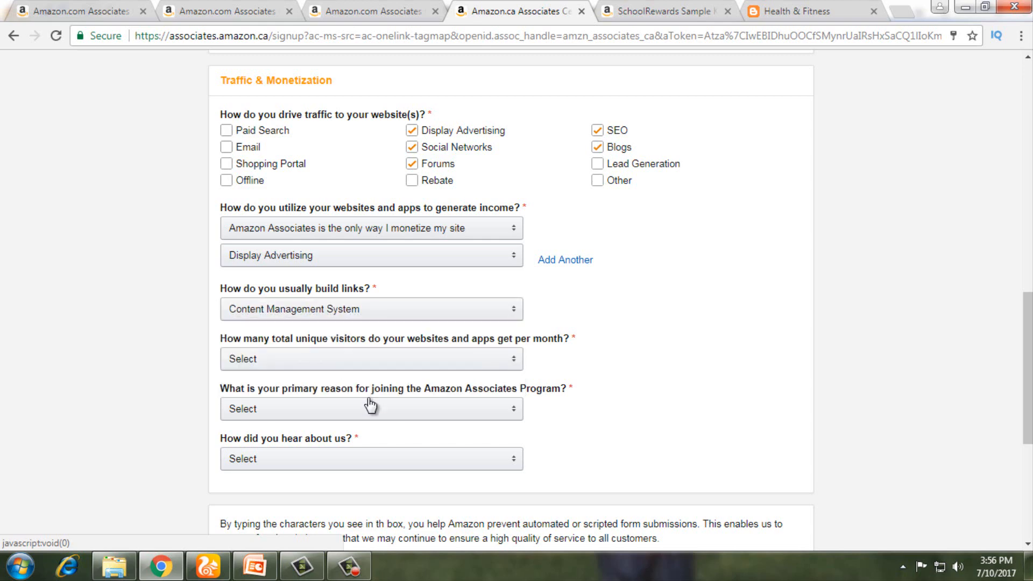
left_click(336, 361)
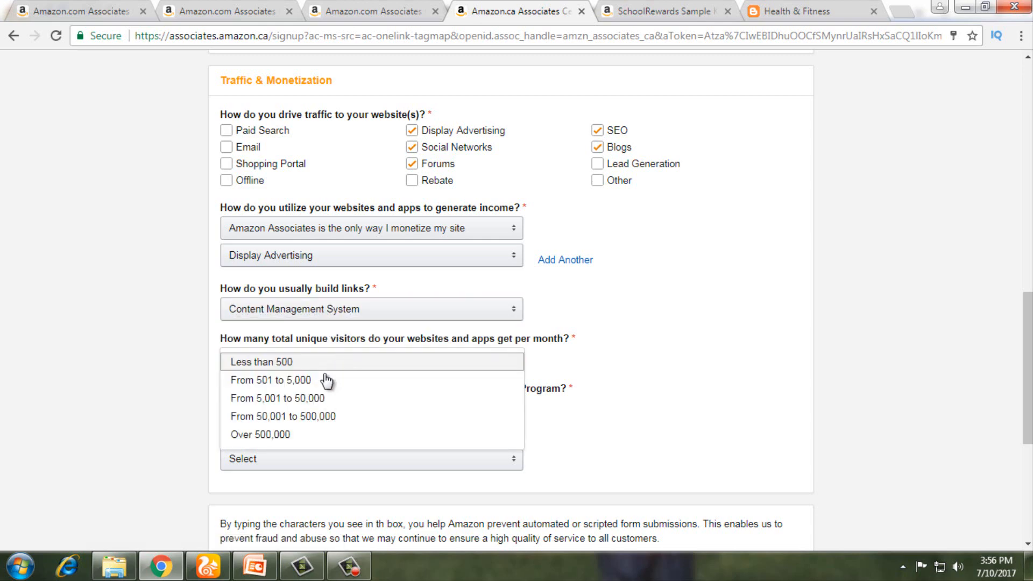
left_click(323, 376)
scroll(382, 410, "down", 3)
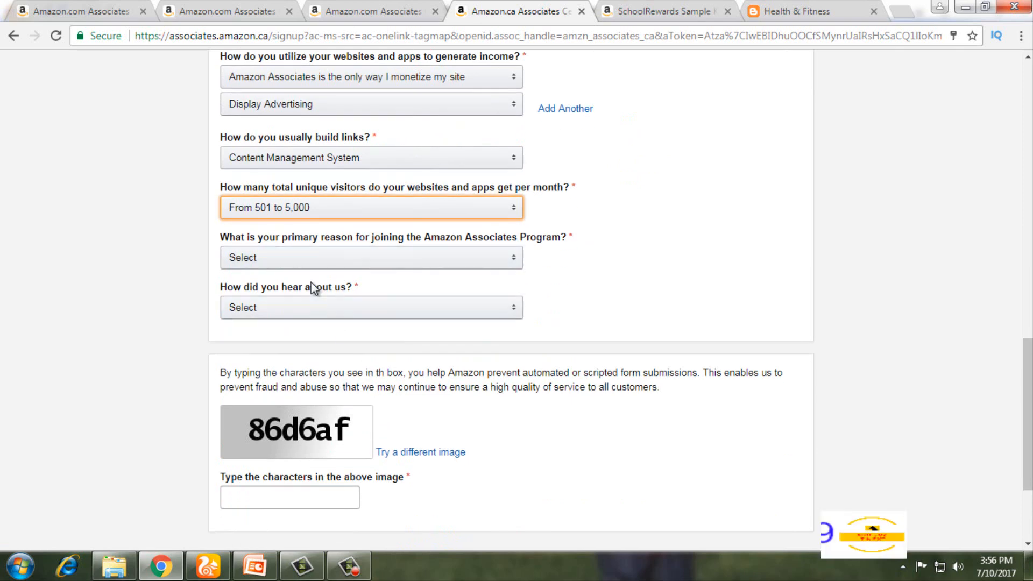
Step: Set the joining reason to To monetize my site and the referral source to Word of Mouth
left_click(279, 257)
left_click(279, 252)
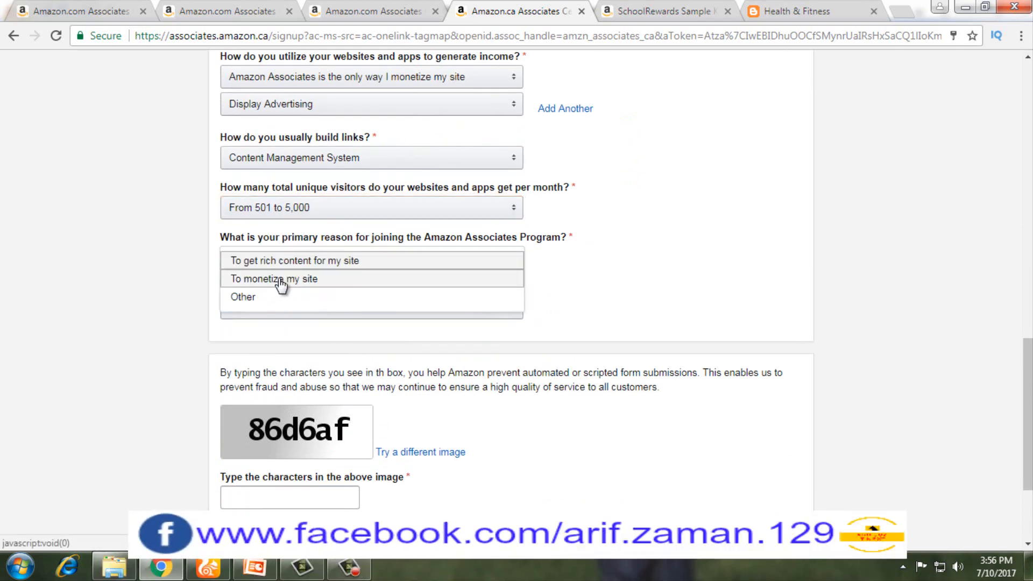
left_click(279, 278)
left_click(285, 315)
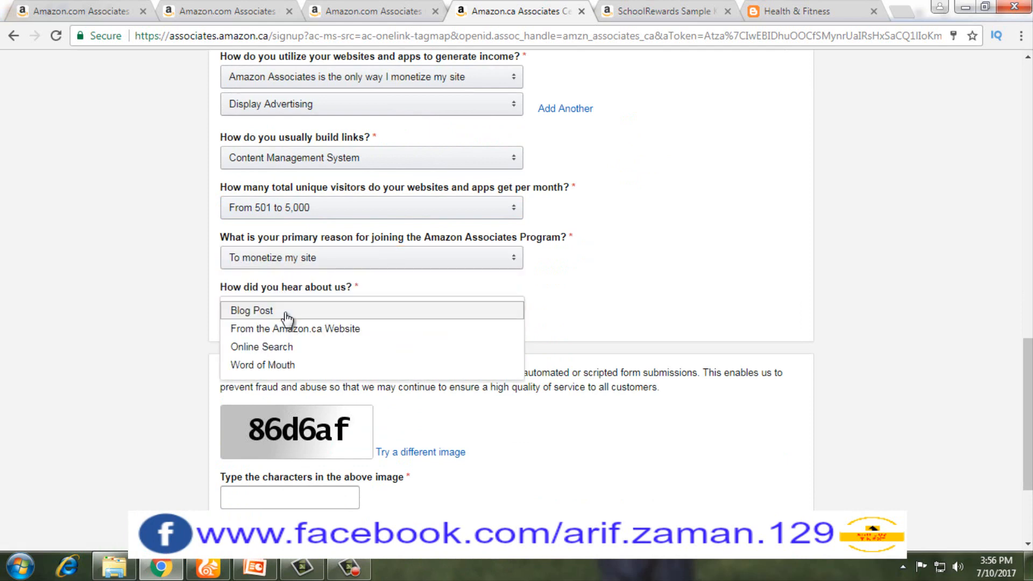
left_click(285, 365)
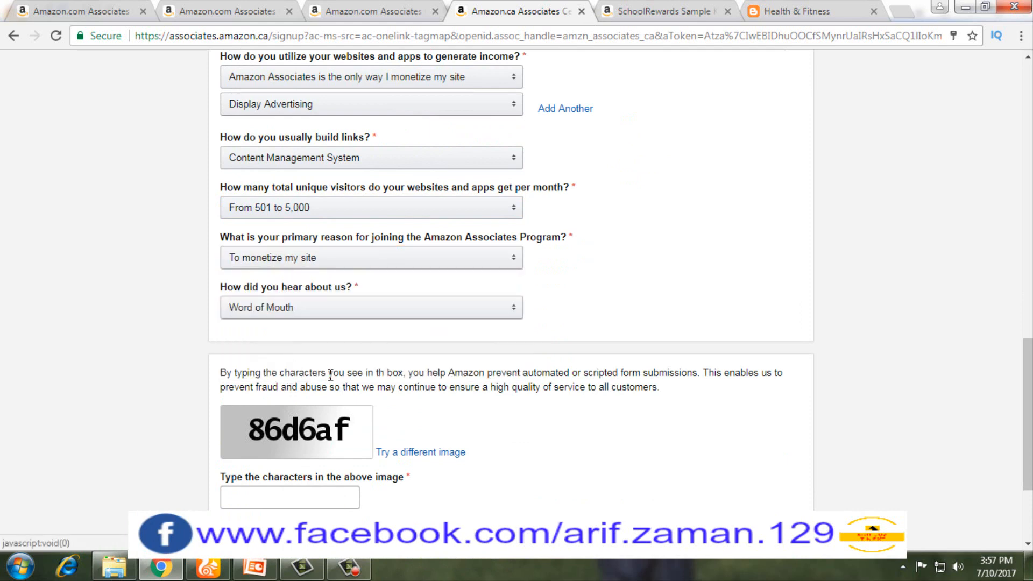
scroll(333, 381, "down", 3)
Step: Enter the captcha characters '86d6af' and submit the profile for verification
left_click(271, 348)
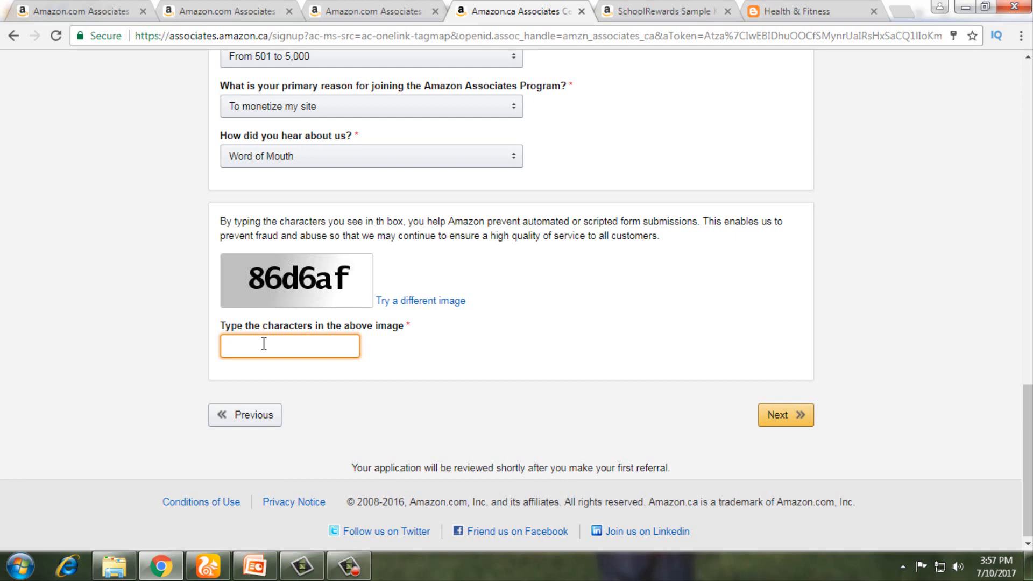
type("86d6af")
left_click(784, 419)
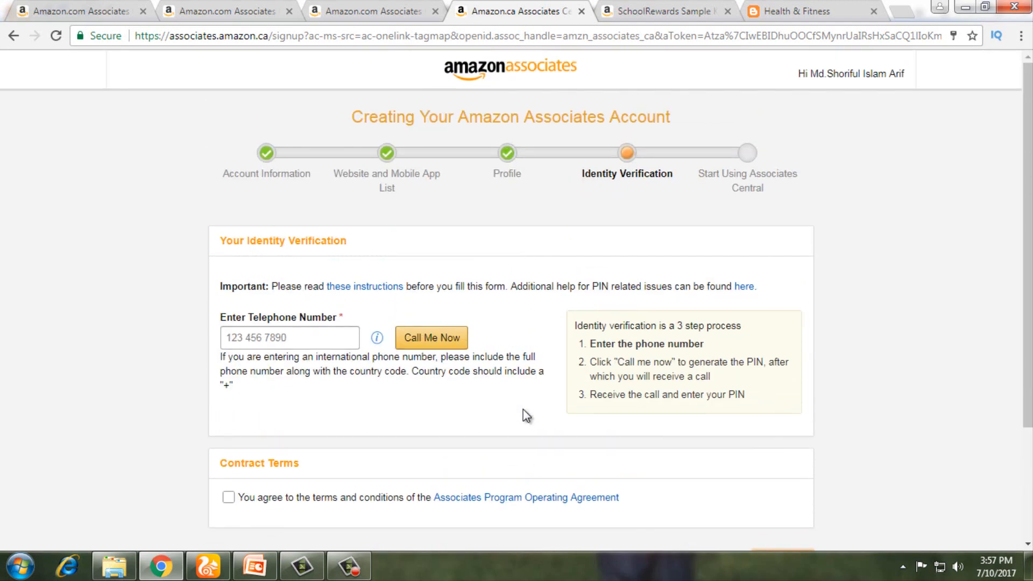
Step: Scroll down Identity Verification and place the cursor in Enter Telephone Number
scroll(335, 368, "down", 3)
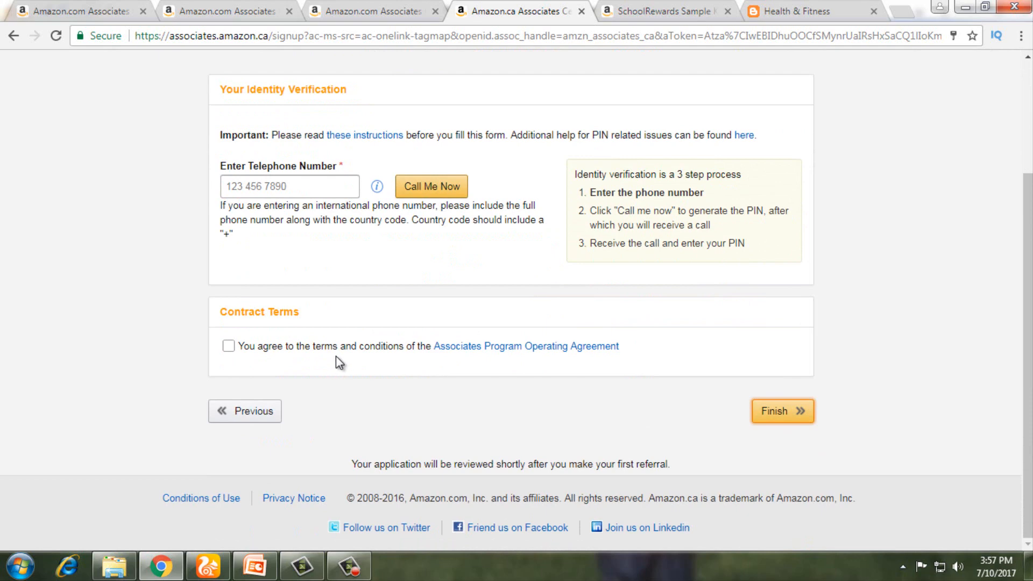
left_click(276, 187)
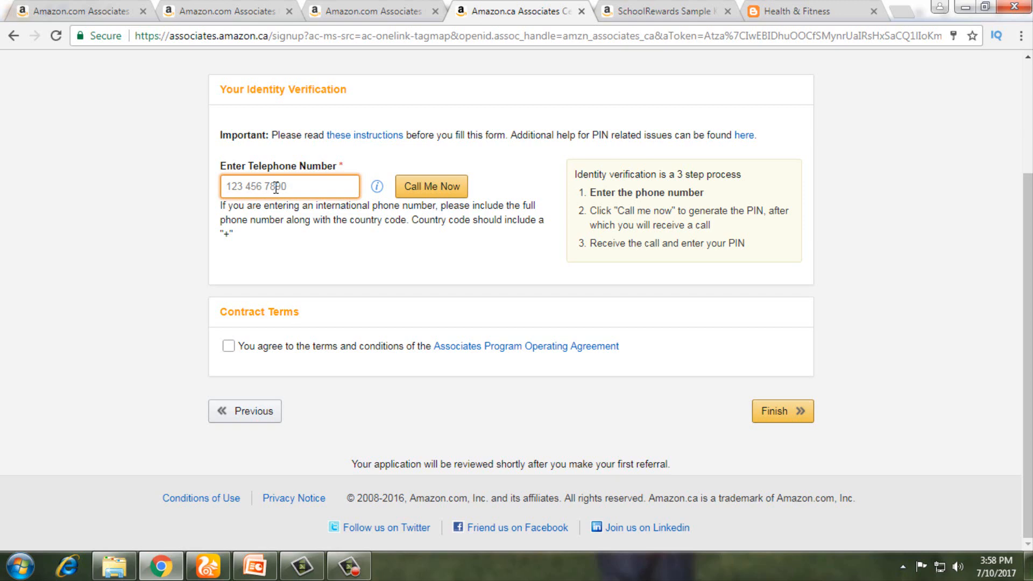
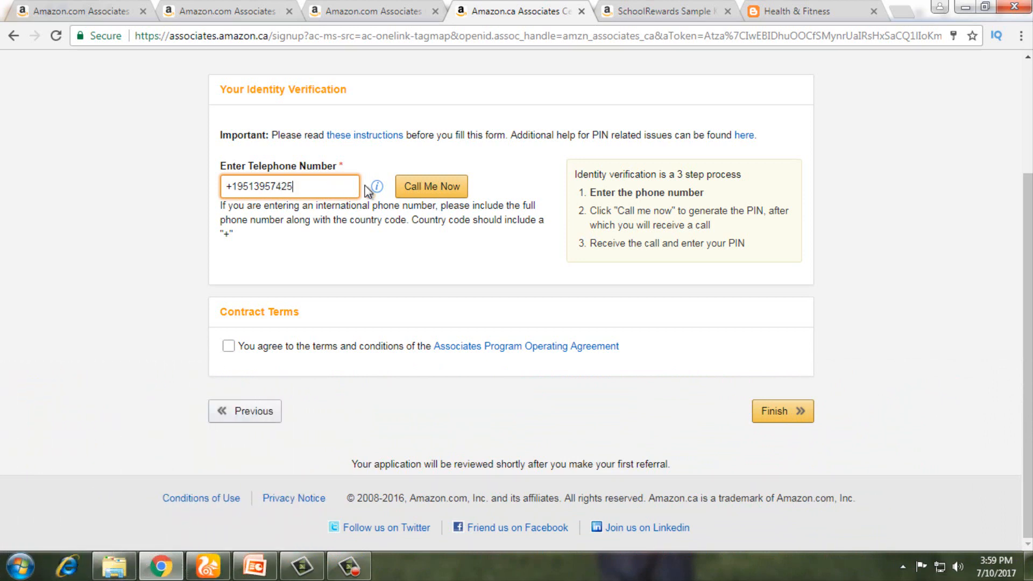
Step: Enter the phone number with its country code and request the PIN verification call
left_click(424, 190)
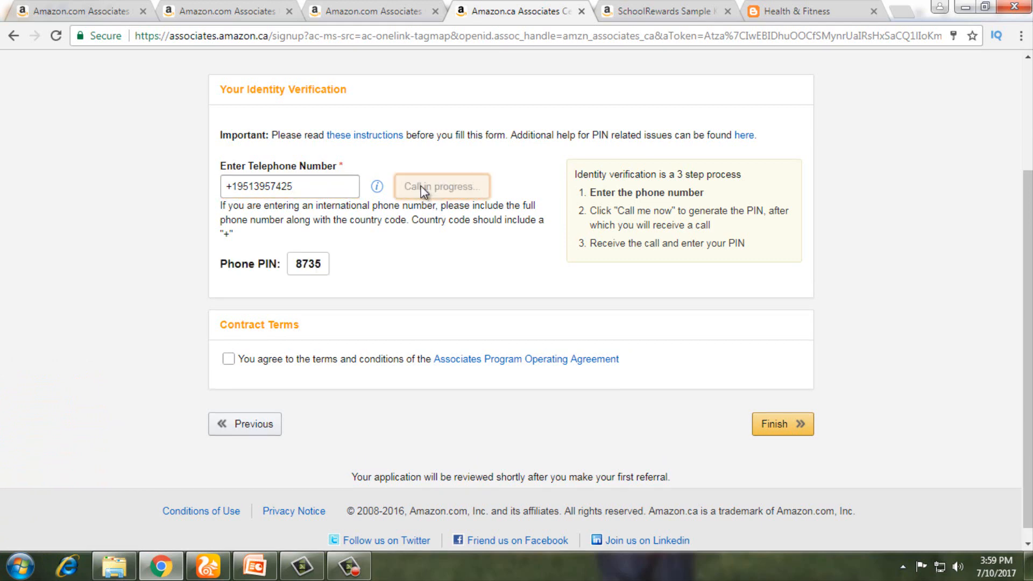
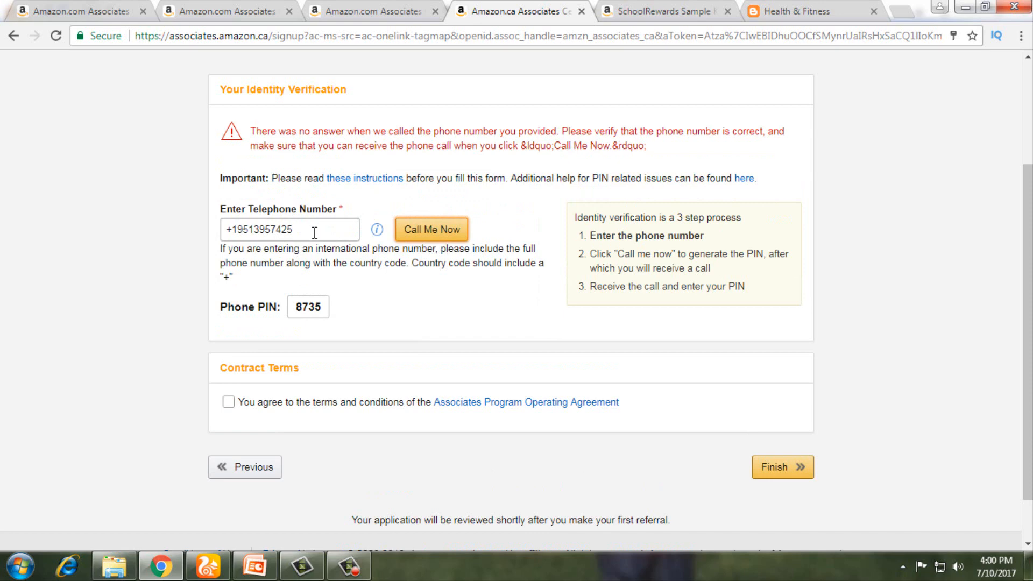
Step: Request the PIN verification call and enter the shown PIN to finish identity verification
left_click(428, 233)
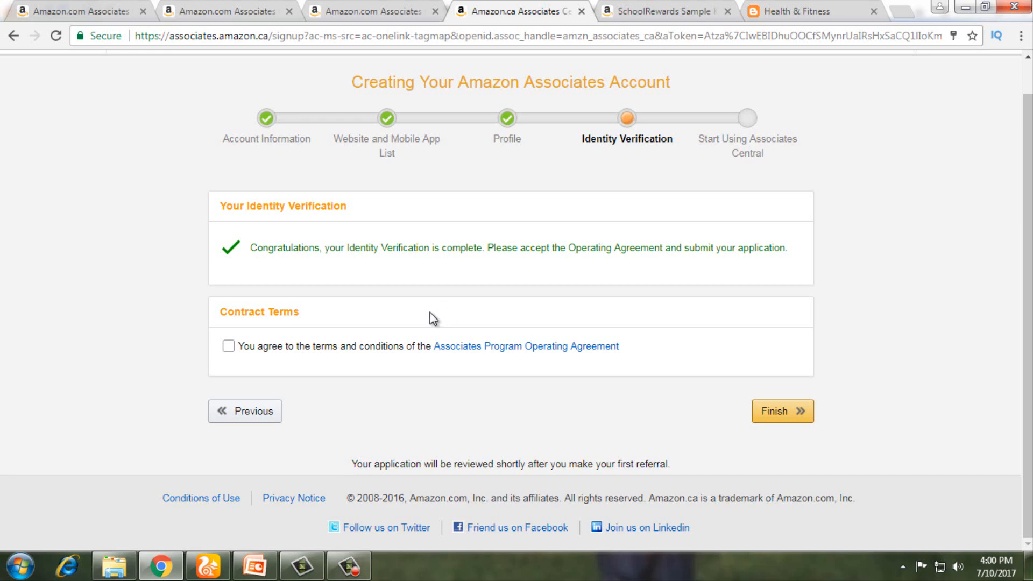
Step: Accept the Operating Agreement, submit the Amazon.ca application, and begin payment and tax setup
left_click(228, 347)
left_click(781, 418)
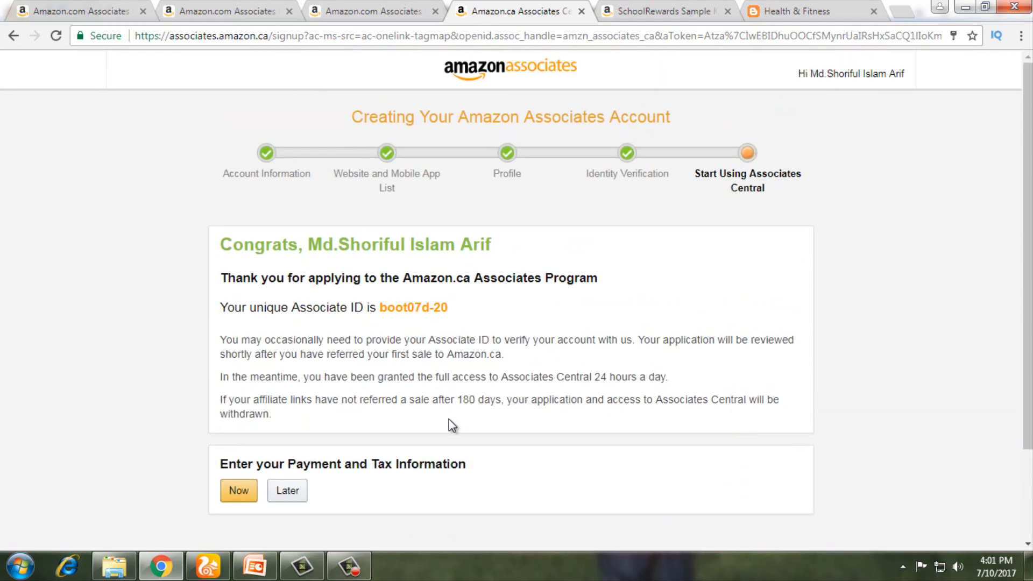
scroll(450, 420, "down", 3)
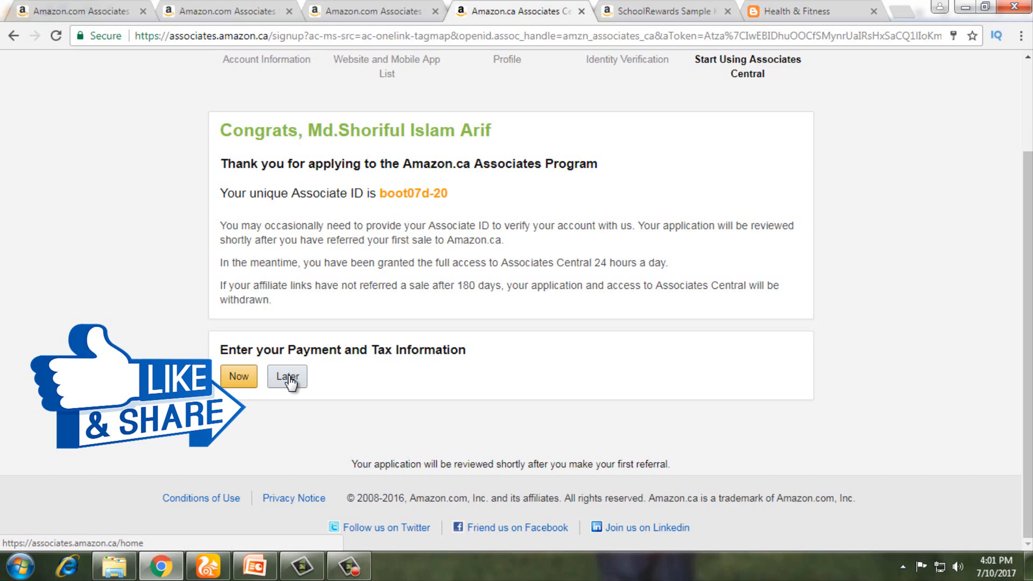
left_click(243, 381)
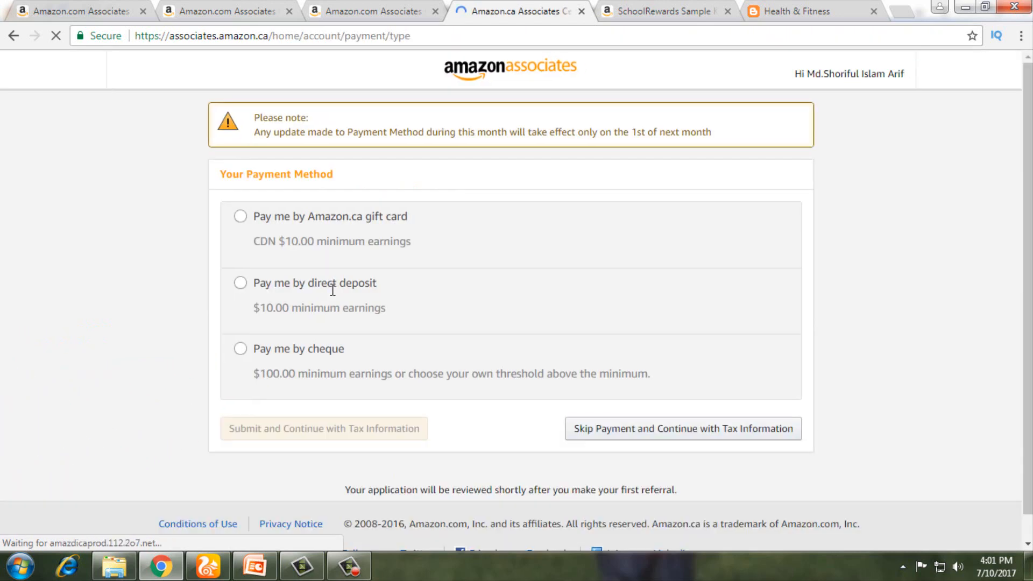
Step: Choose Amazon.ca gift card payment, then skip payment setup and continue to tax information
left_click(330, 295)
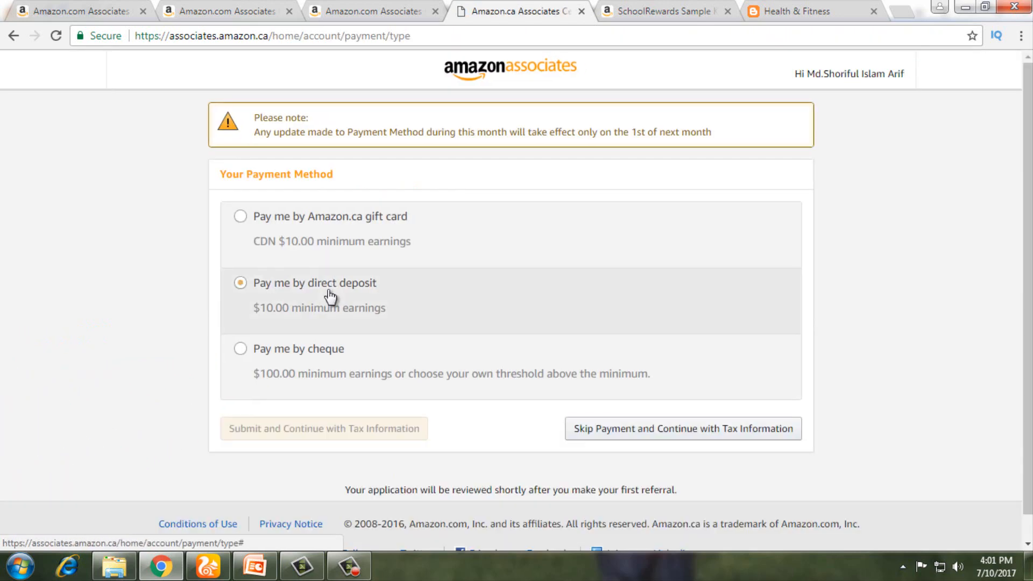
left_click(398, 226)
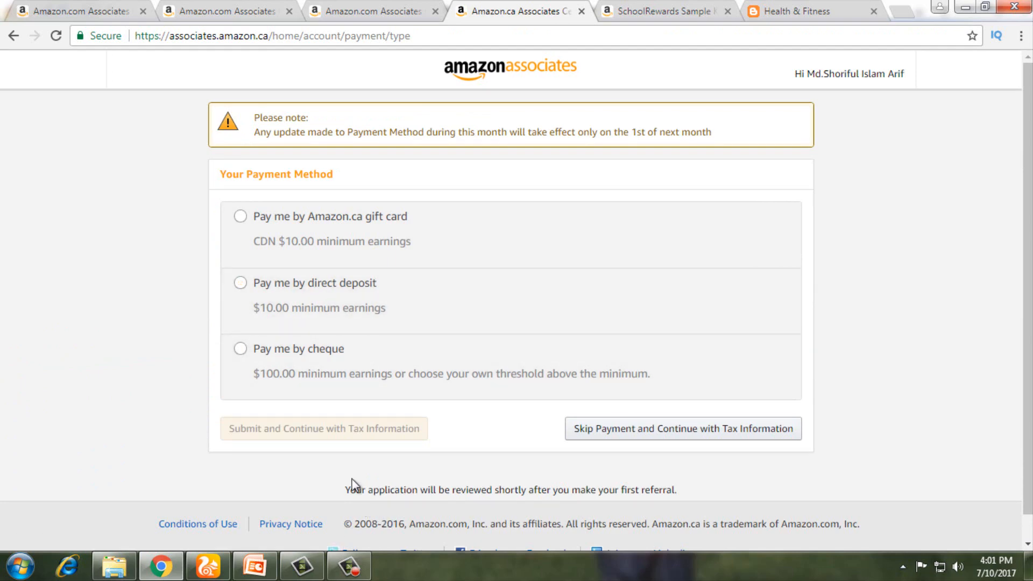
left_click(615, 434)
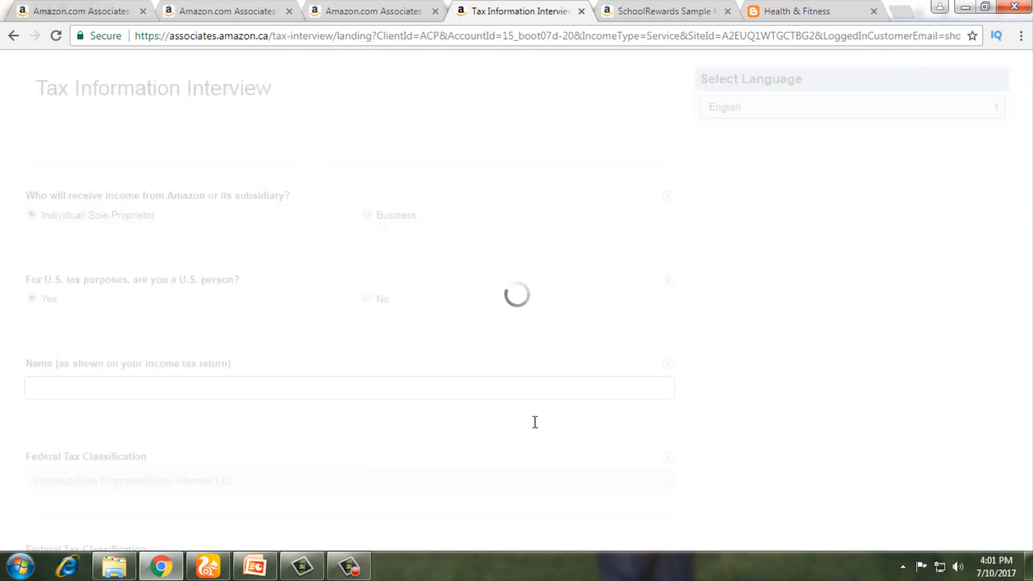
Step: Declare not being a U.S. person in the tax interview and save to continue
scroll(469, 398, "down", 14)
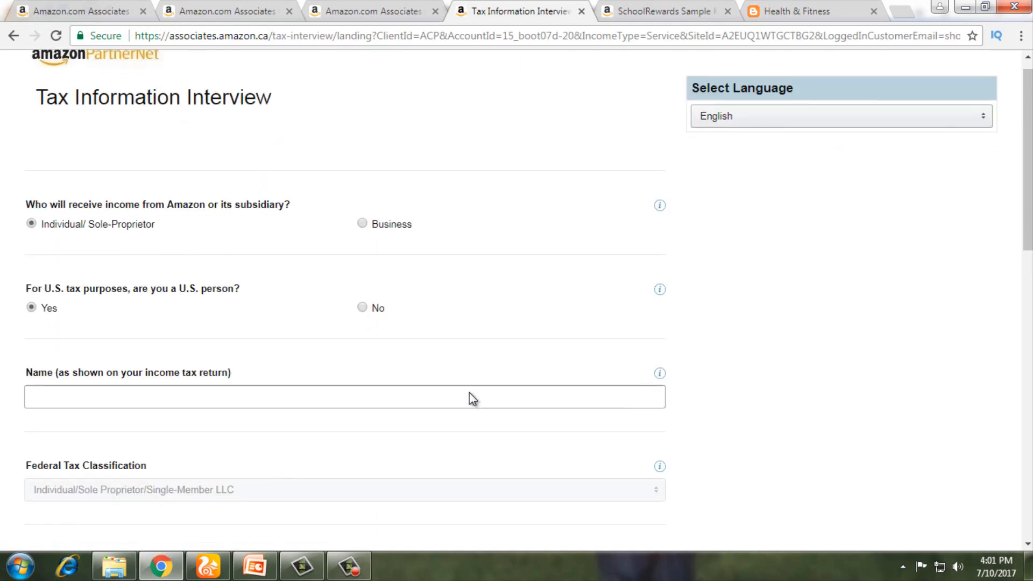
scroll(469, 398, "down", 2)
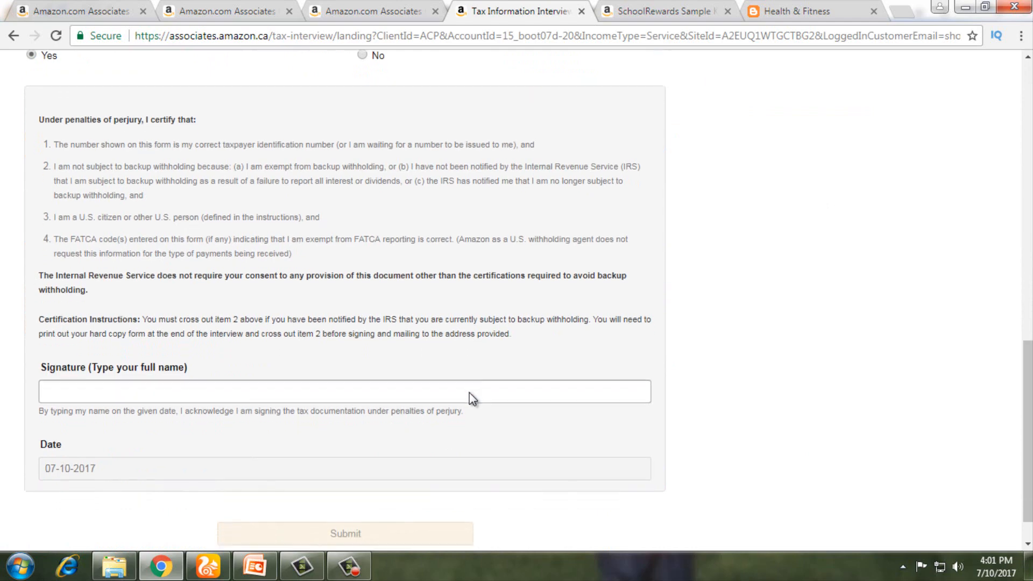
scroll(469, 398, "up", 5)
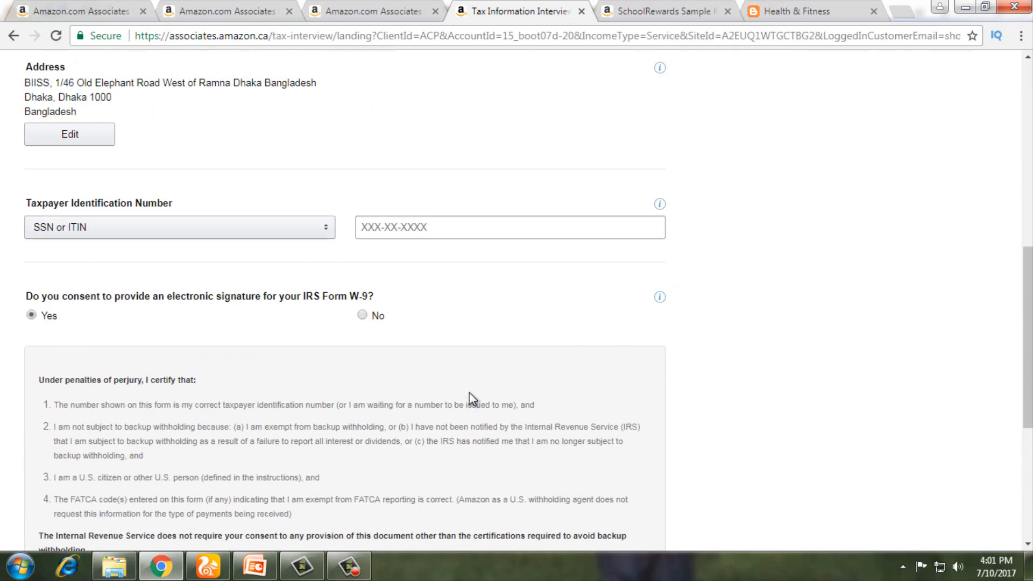
scroll(469, 399, "up", 5)
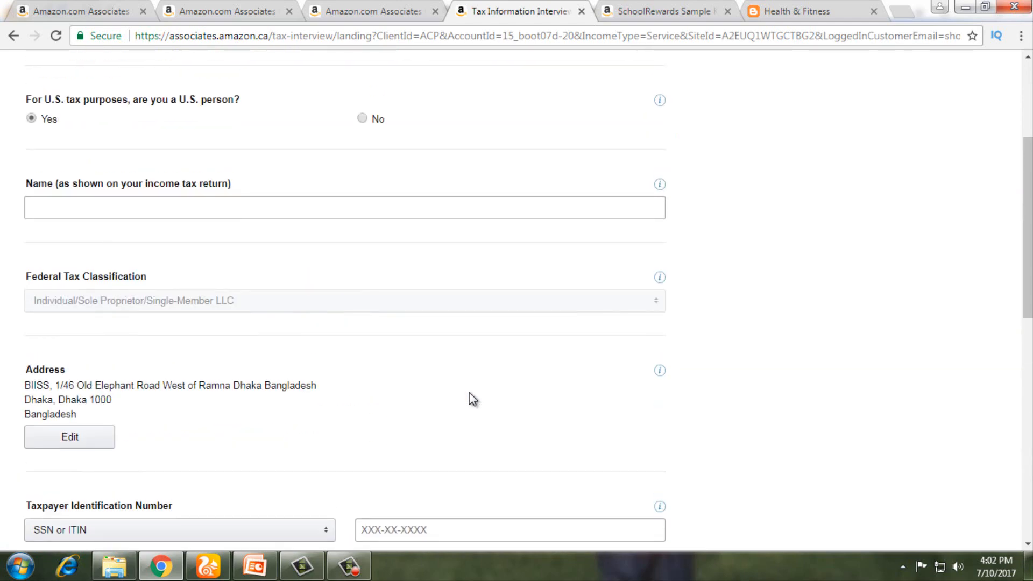
scroll(469, 399, "up", 3)
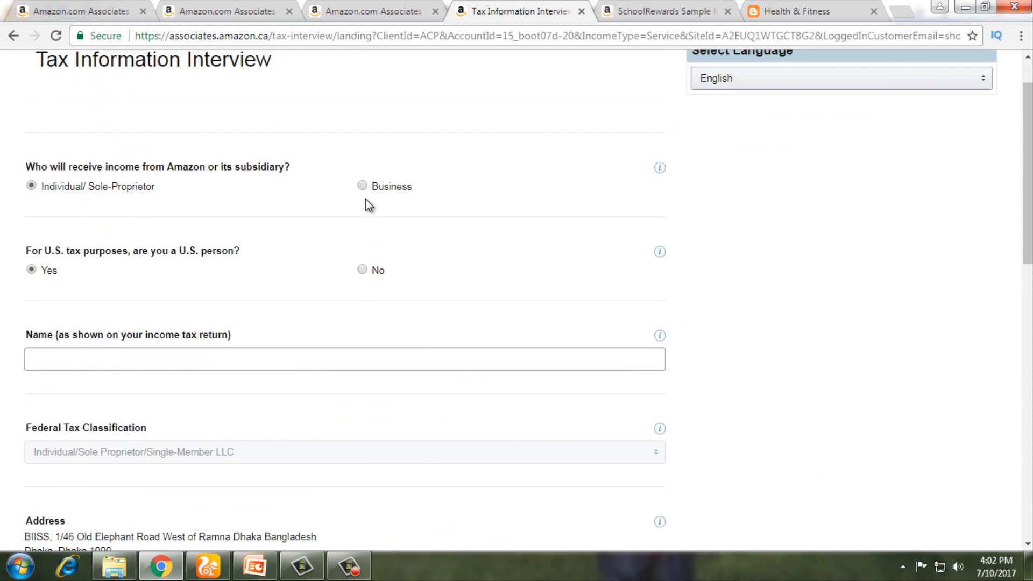
left_click(362, 270)
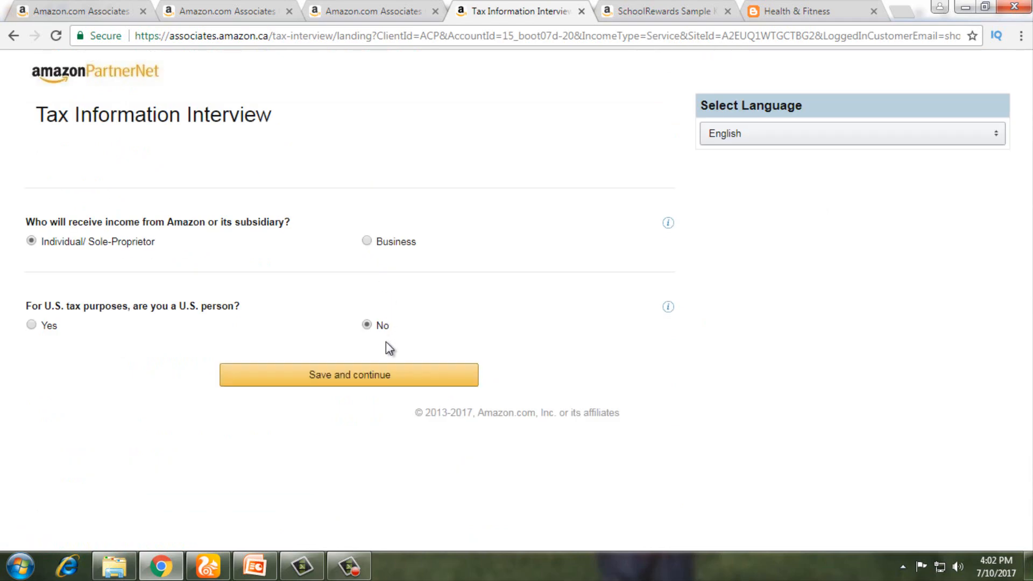
left_click(349, 380)
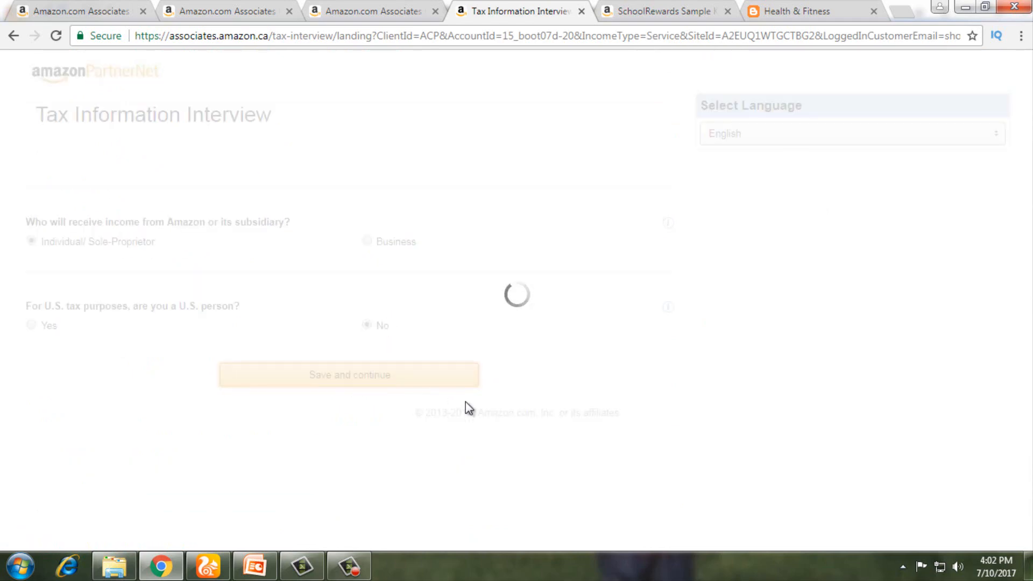
Step: Start the beneficial owner's full-name field, then switch to the US OneLink page
scroll(466, 401, "down", 4)
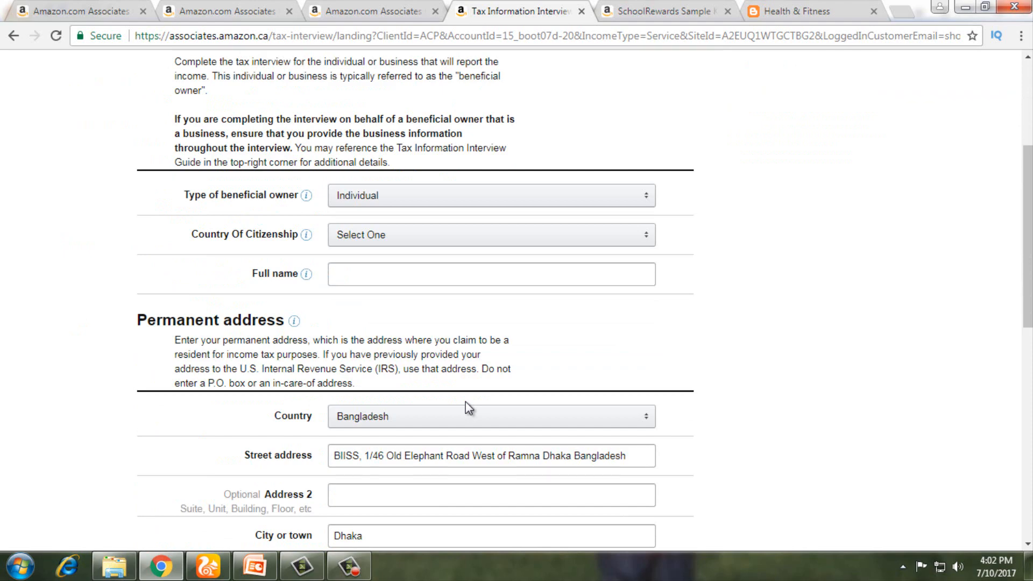
left_click(413, 269)
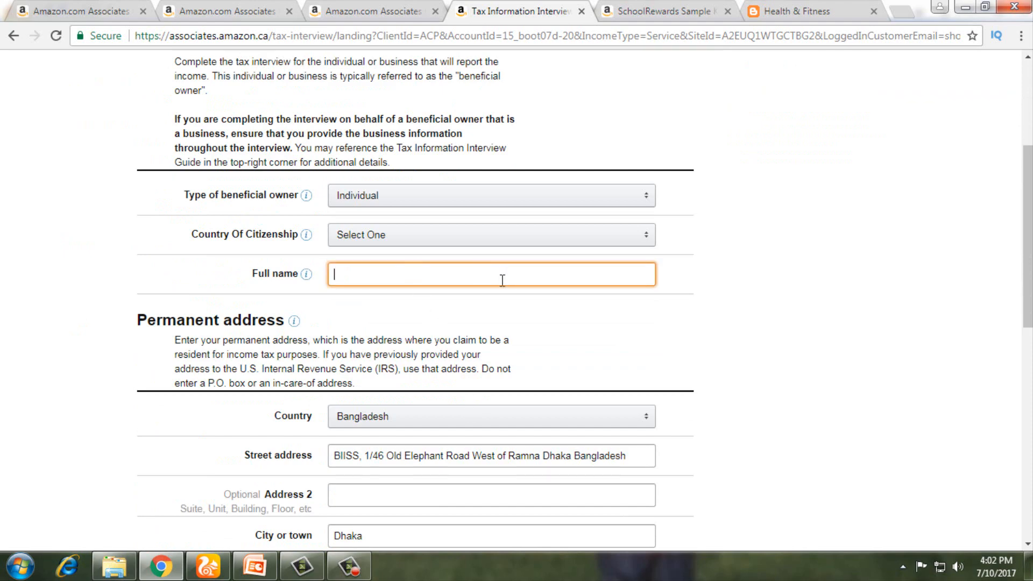
scroll(502, 281, "down", 5)
scroll(502, 280, "down", 5)
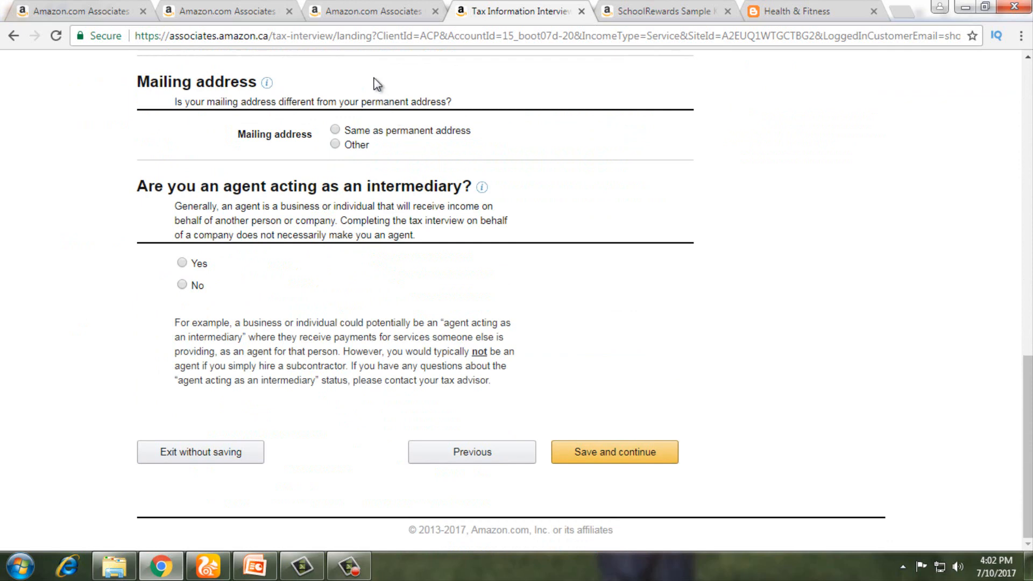
left_click(239, 12)
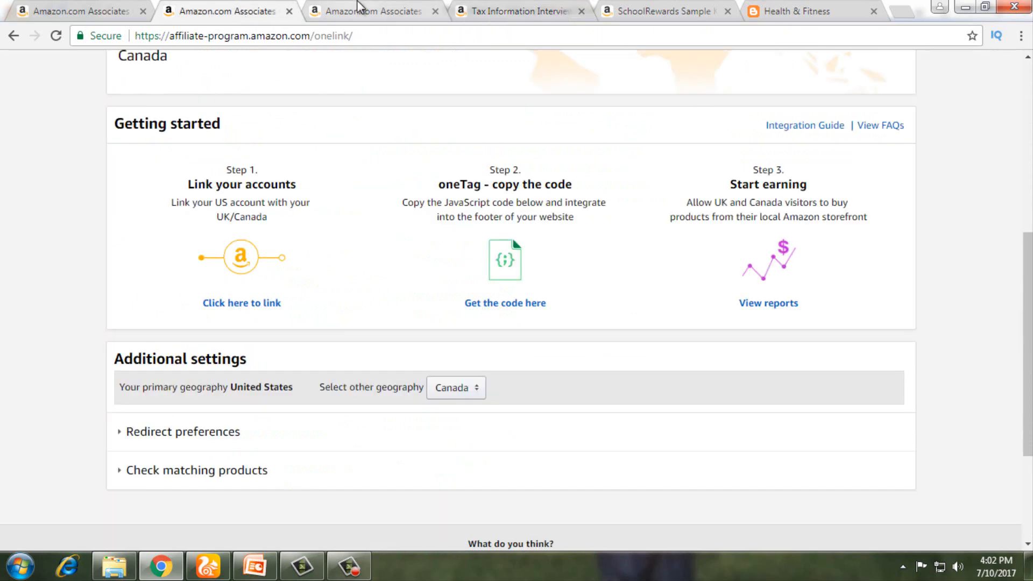
Step: Return to the US Associates home dashboard, reload it, and review the 30-day earnings overview
left_click(358, 7)
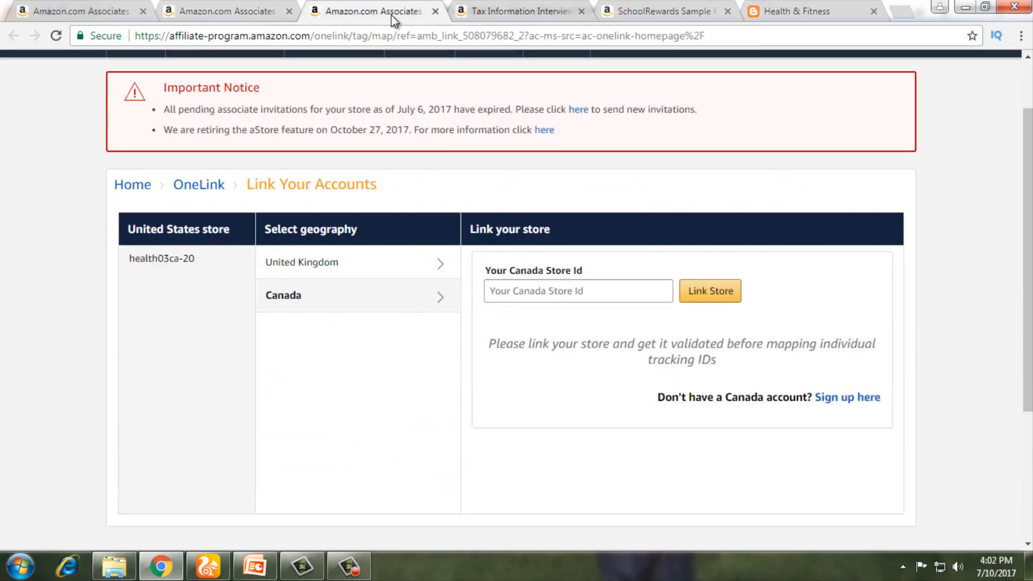
left_click(490, 4)
left_click(80, 10)
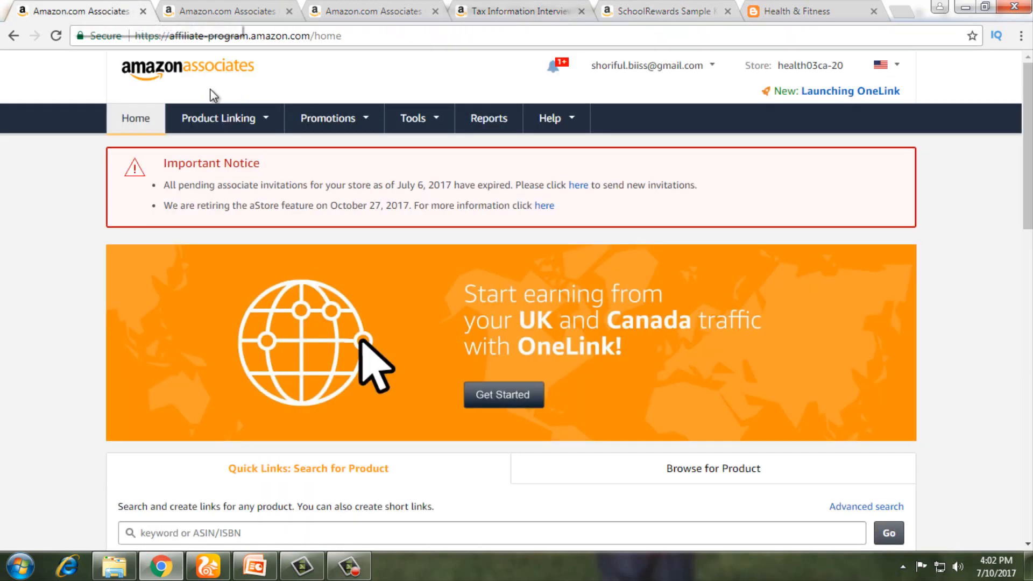
left_click(56, 36)
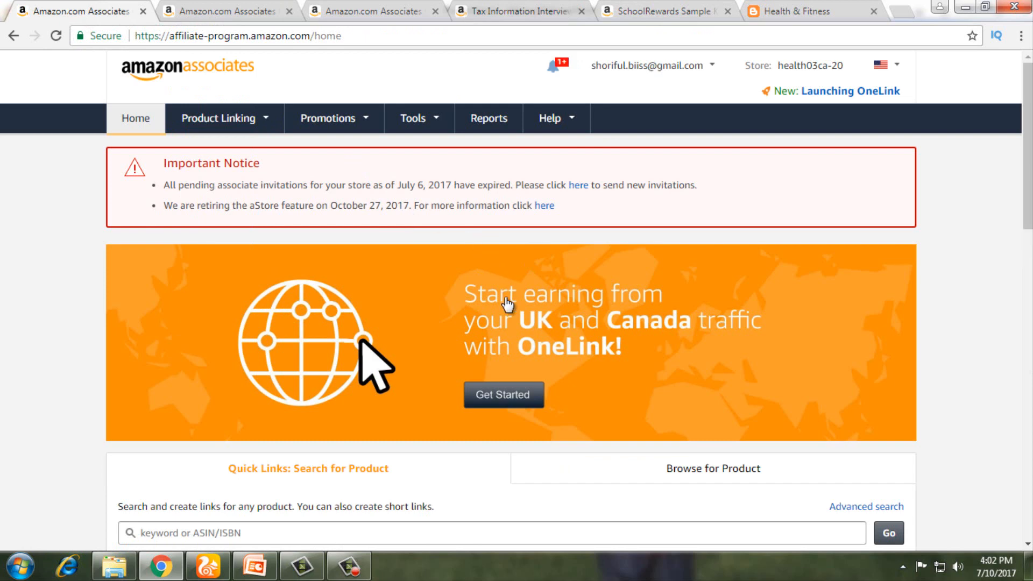
scroll(508, 332, "down", 3)
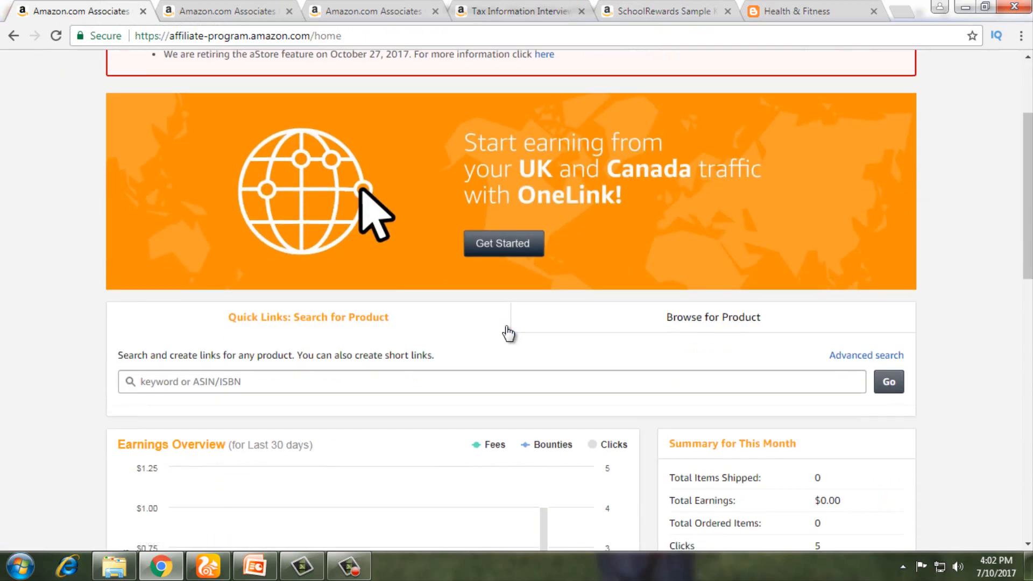
scroll(508, 333, "down", 3)
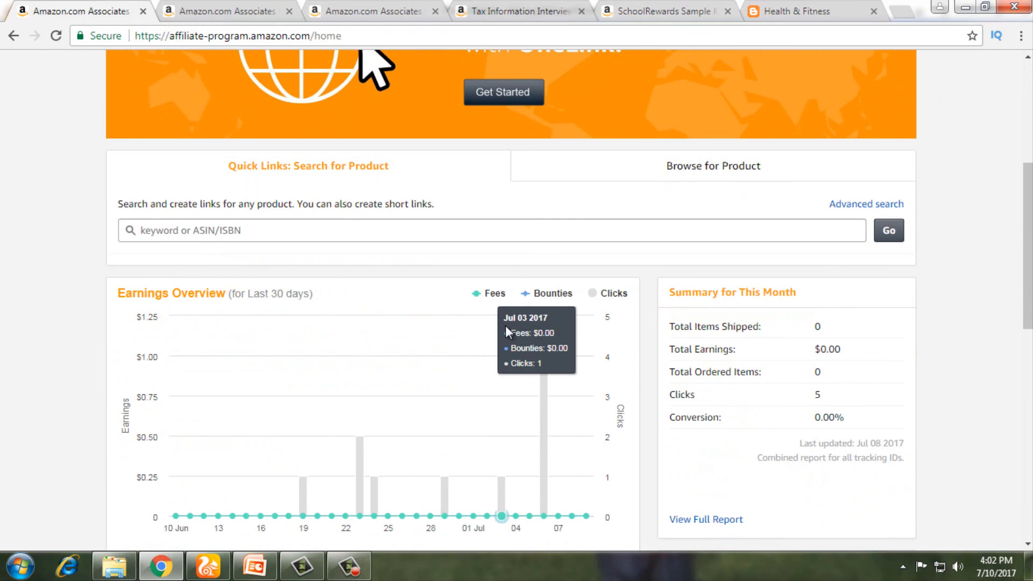
scroll(393, 323, "up", 5)
scroll(393, 327, "down", 3)
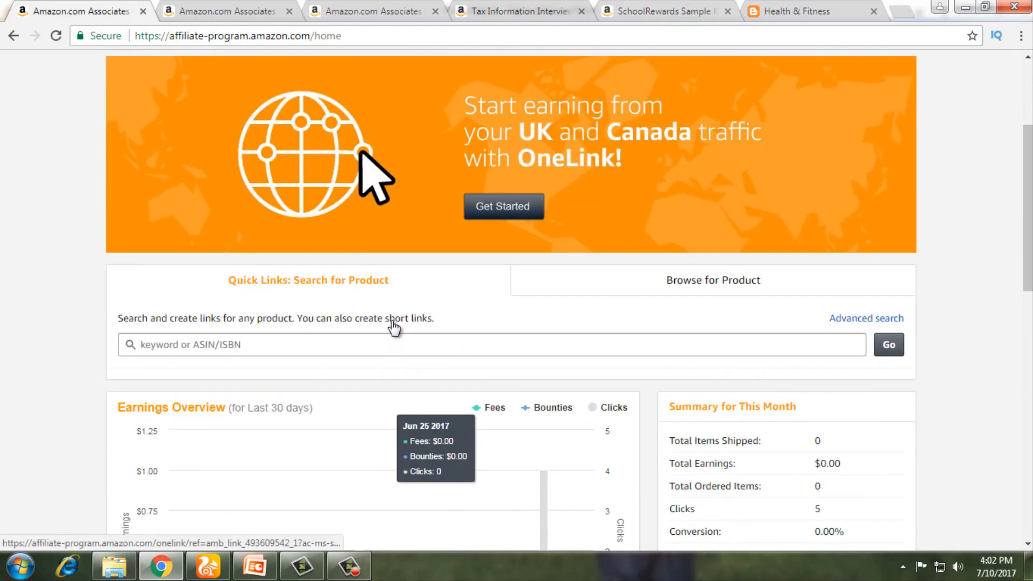